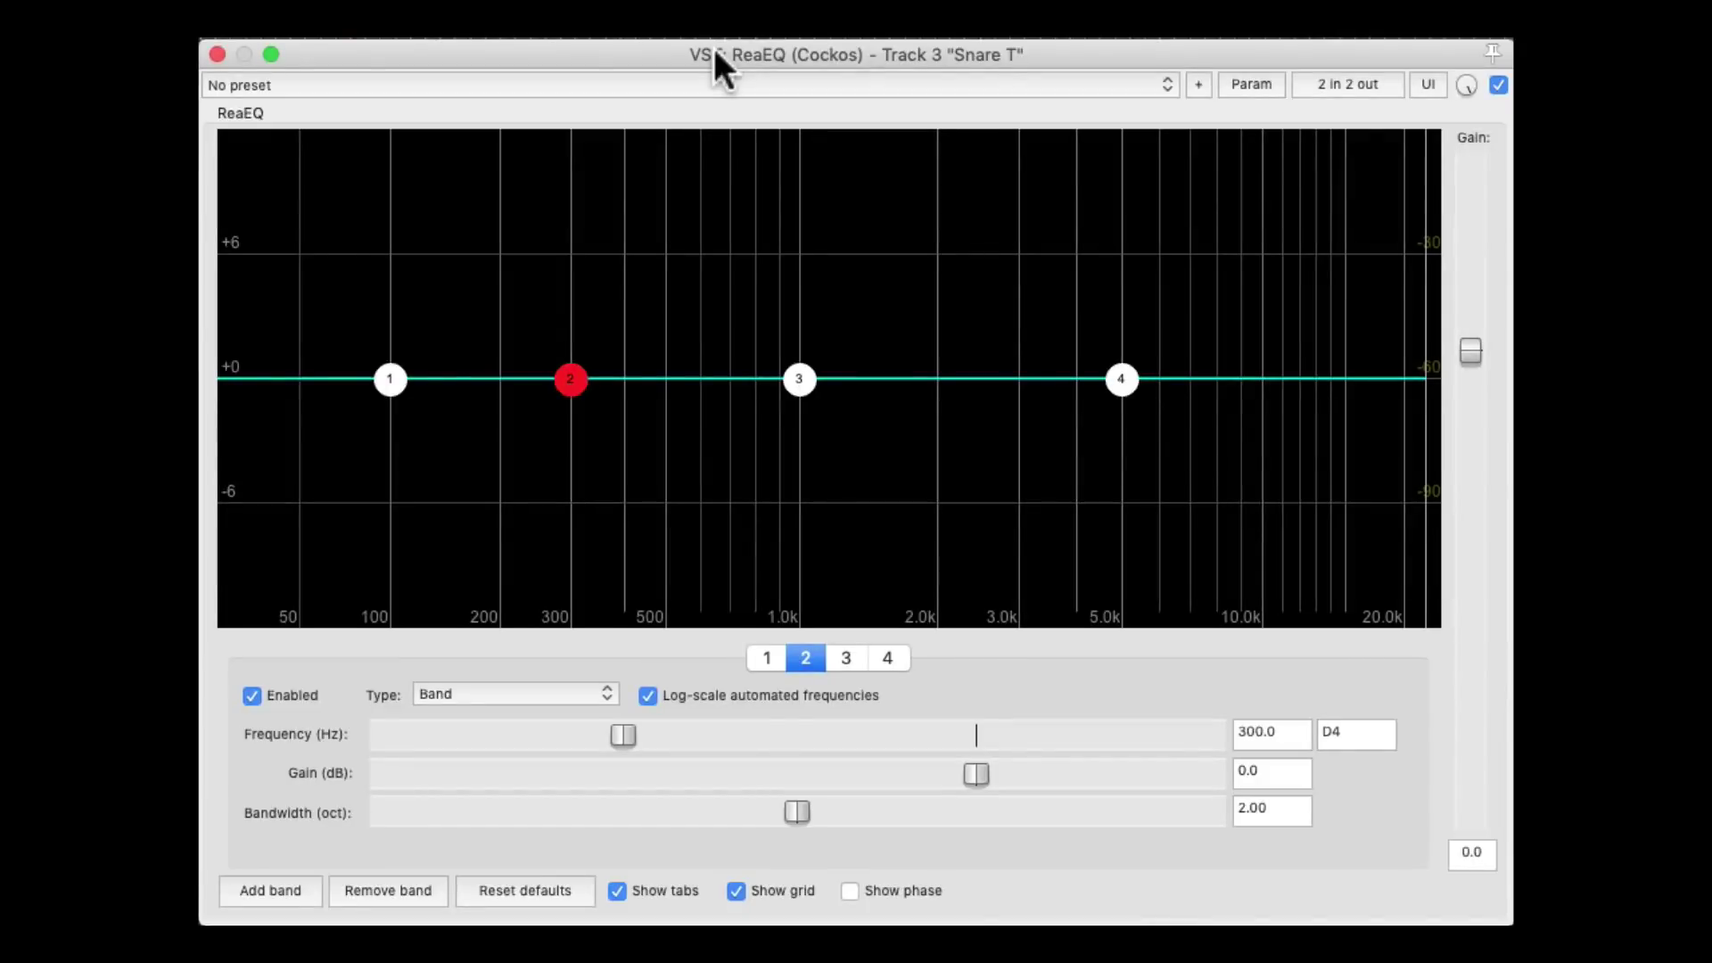
Turn the high shelf into a 3.5 dB cut and raise the low shelf near 107 Hz.
key("space")
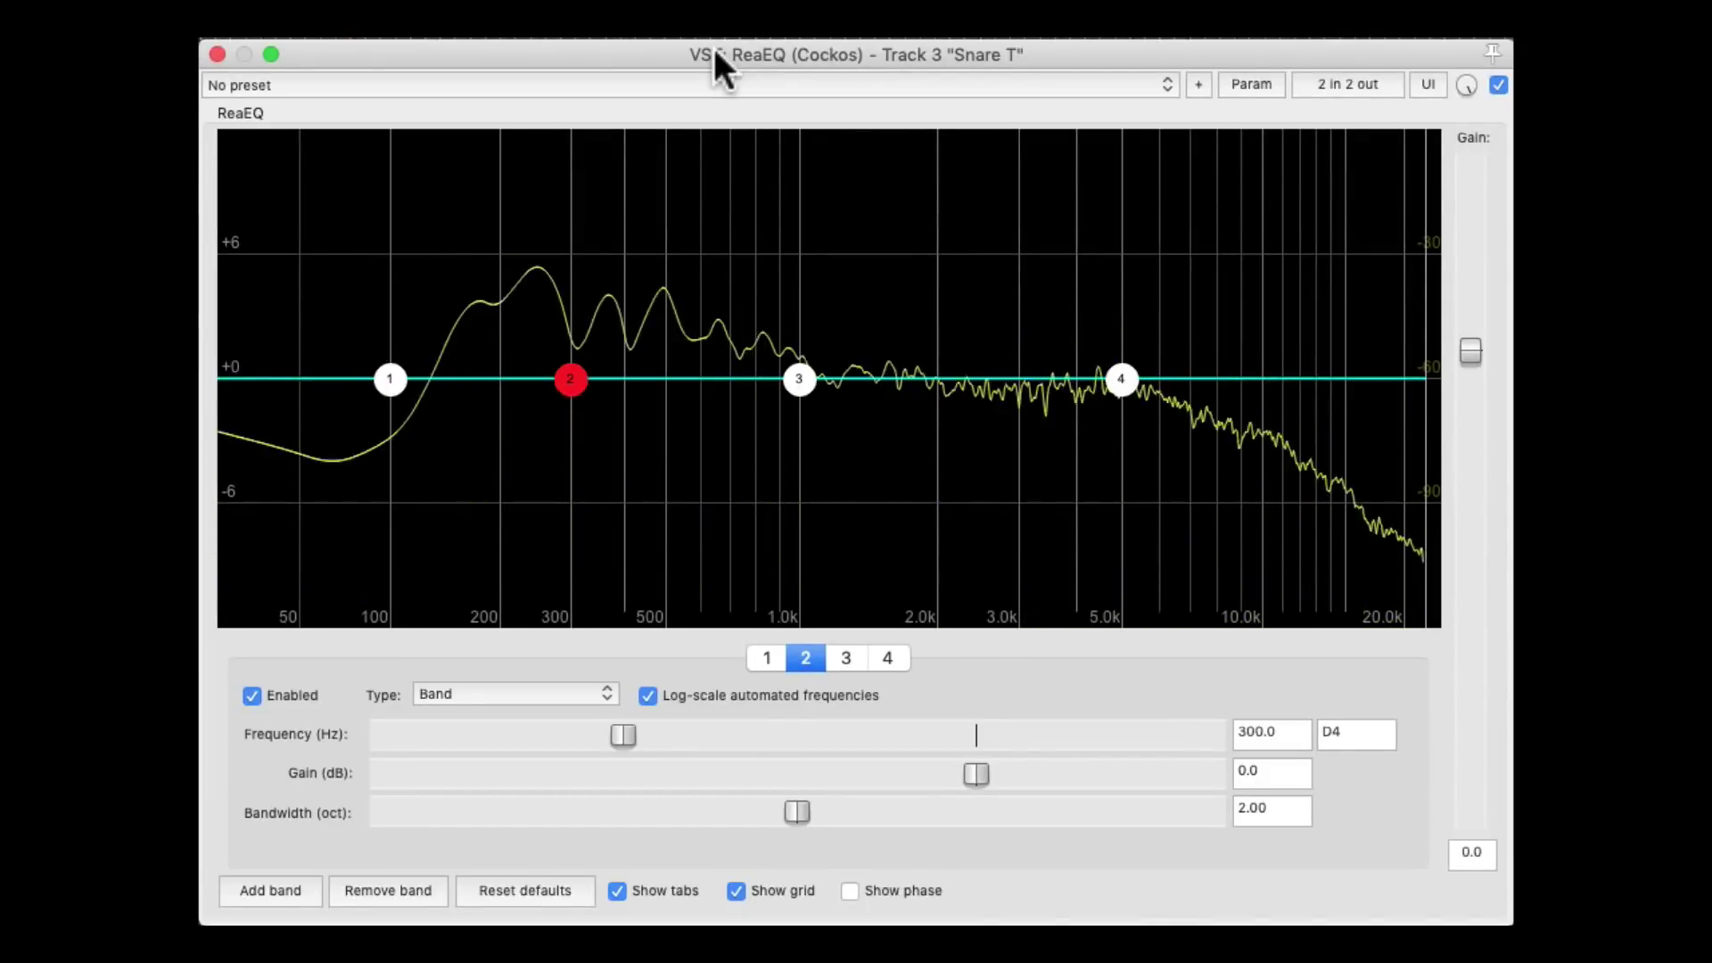
key("space")
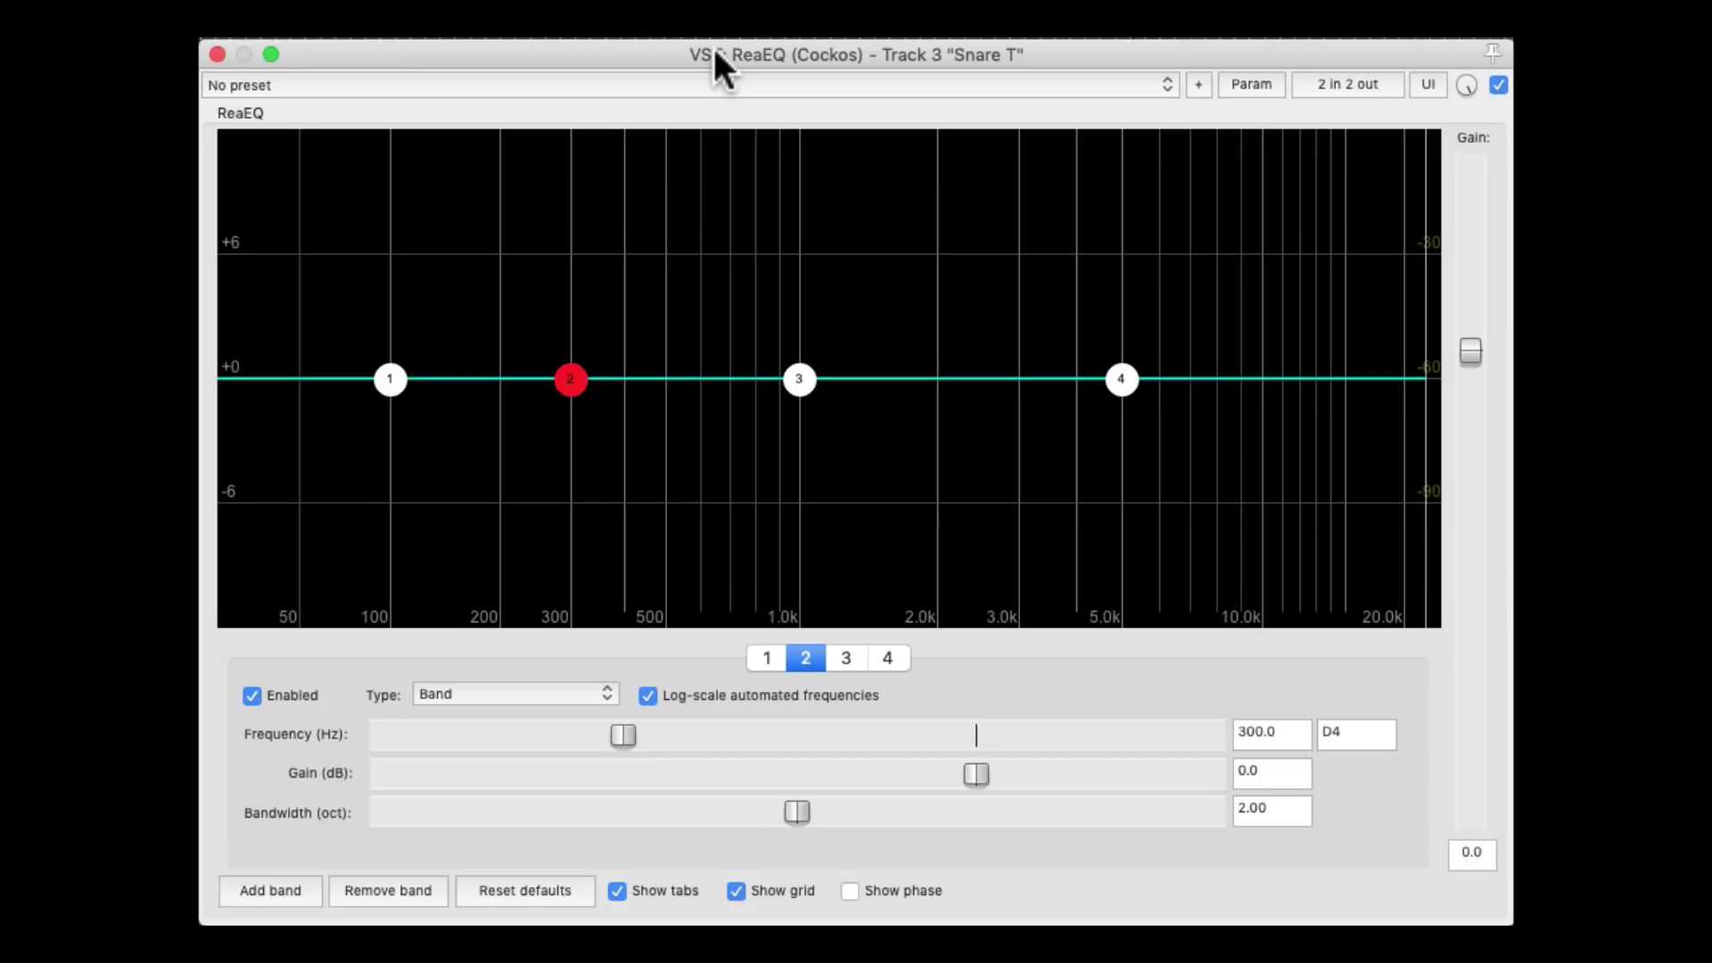
mouse_move(1125, 382)
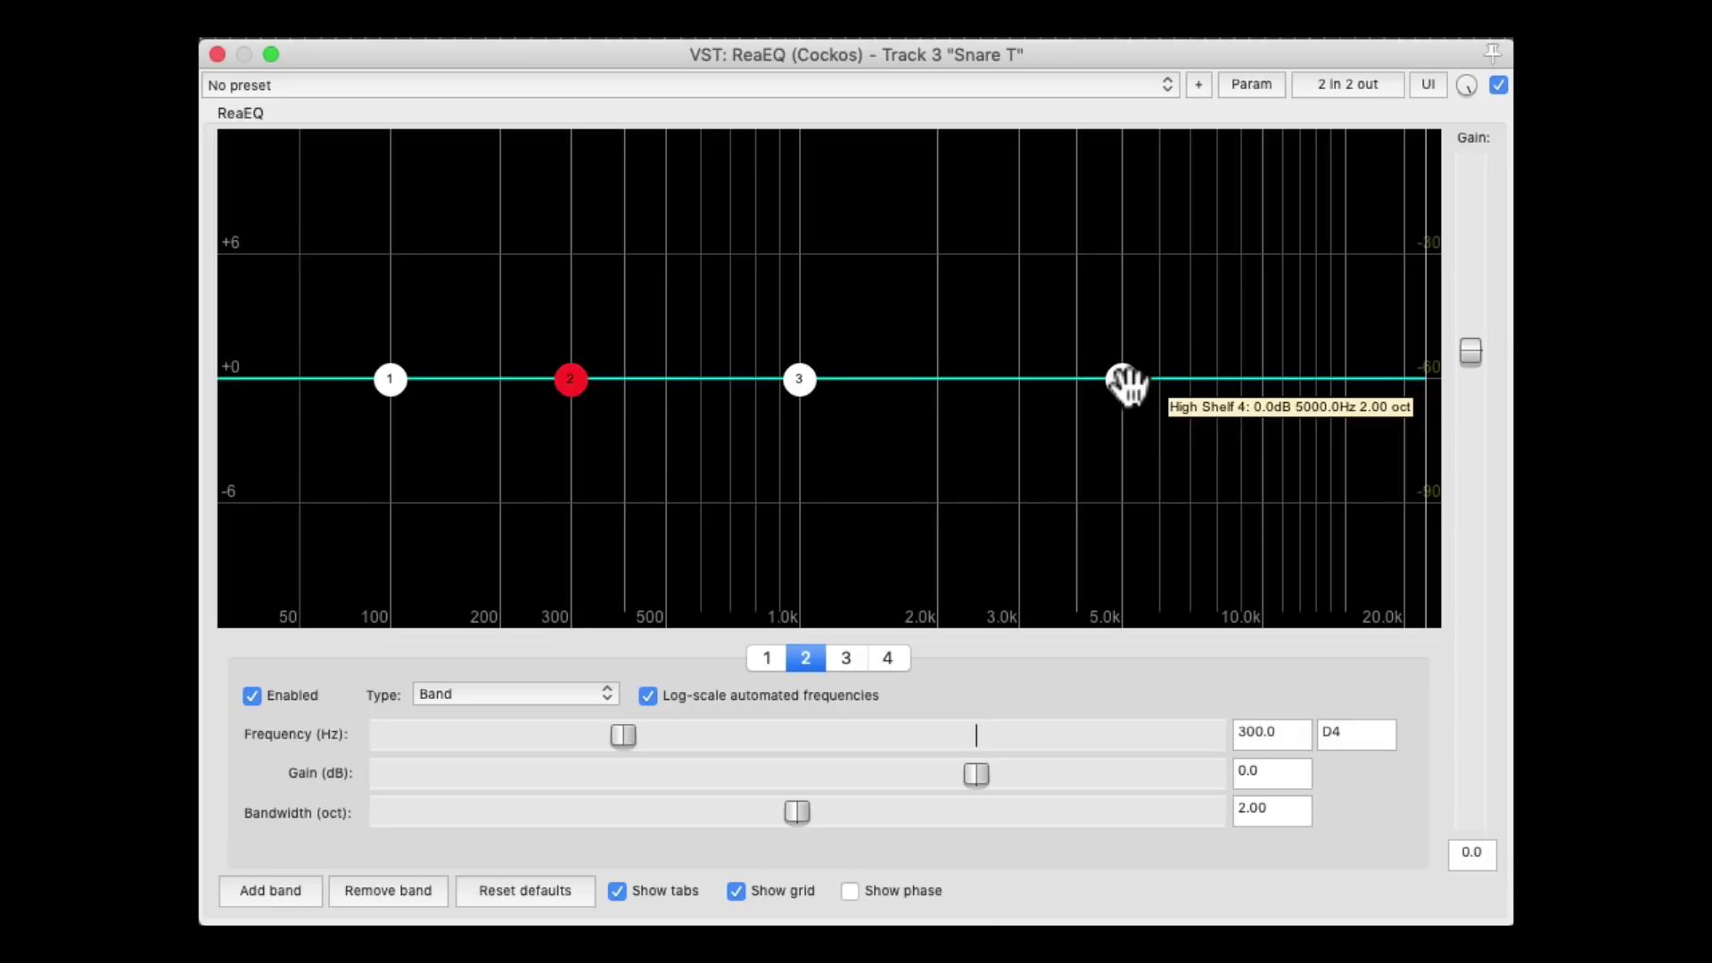
left_click_drag(1126, 382, 1120, 230)
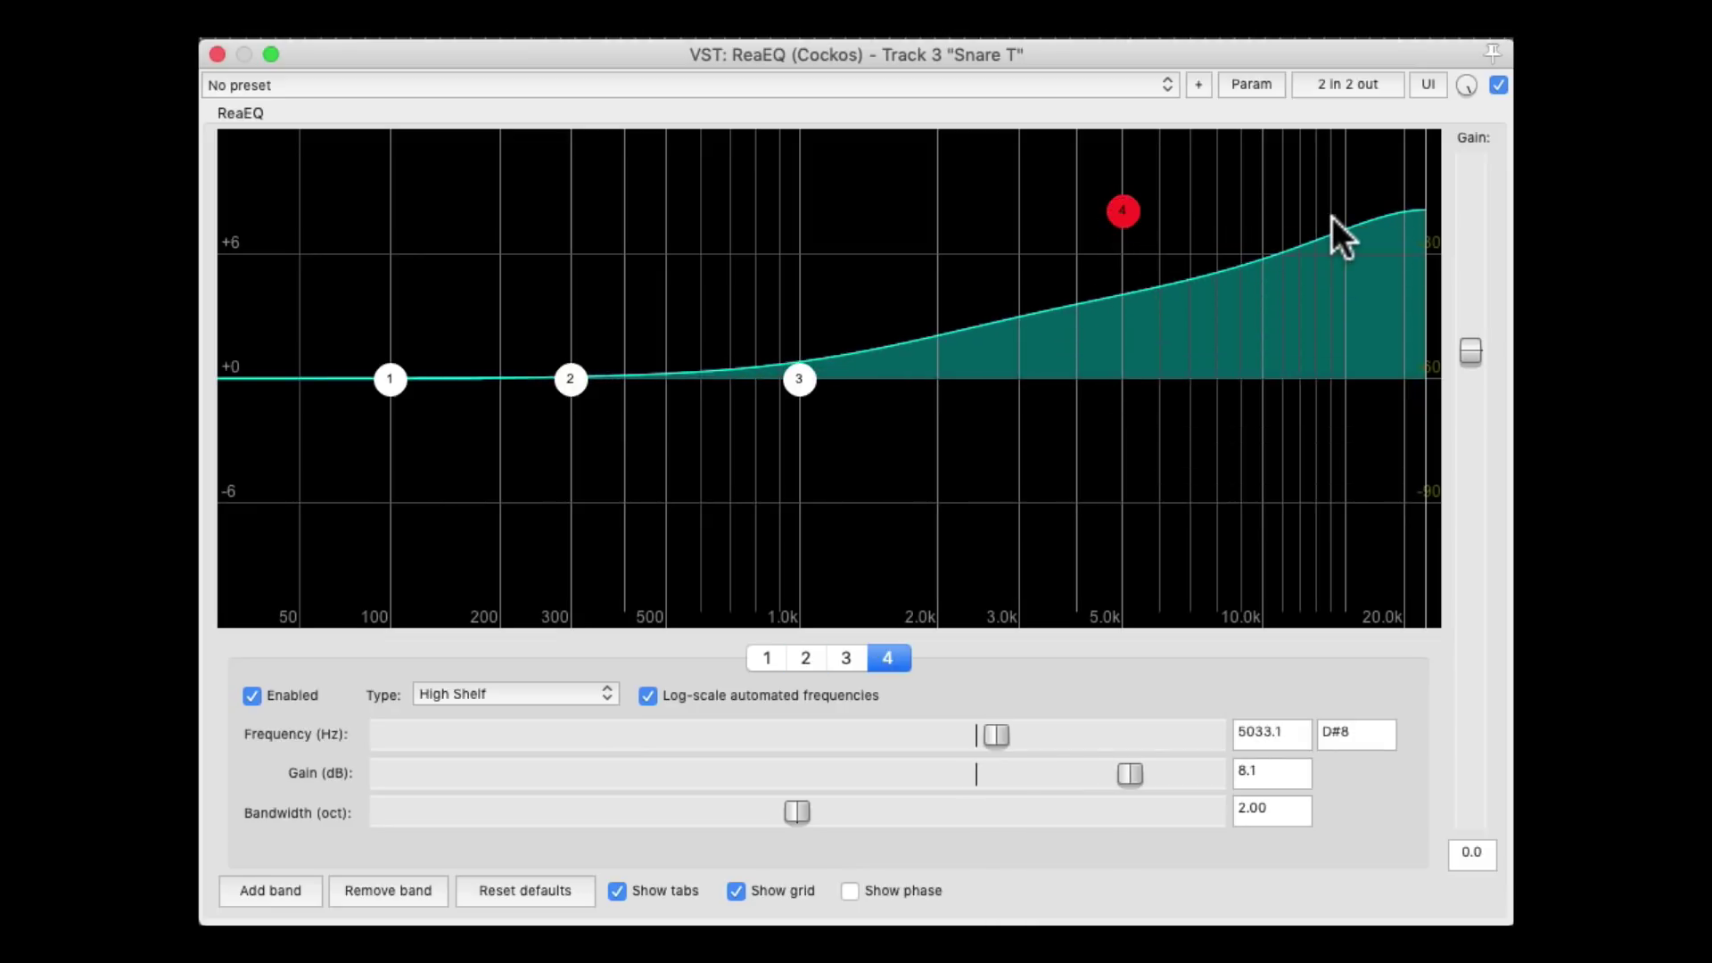
left_click_drag(1126, 212, 1125, 490)
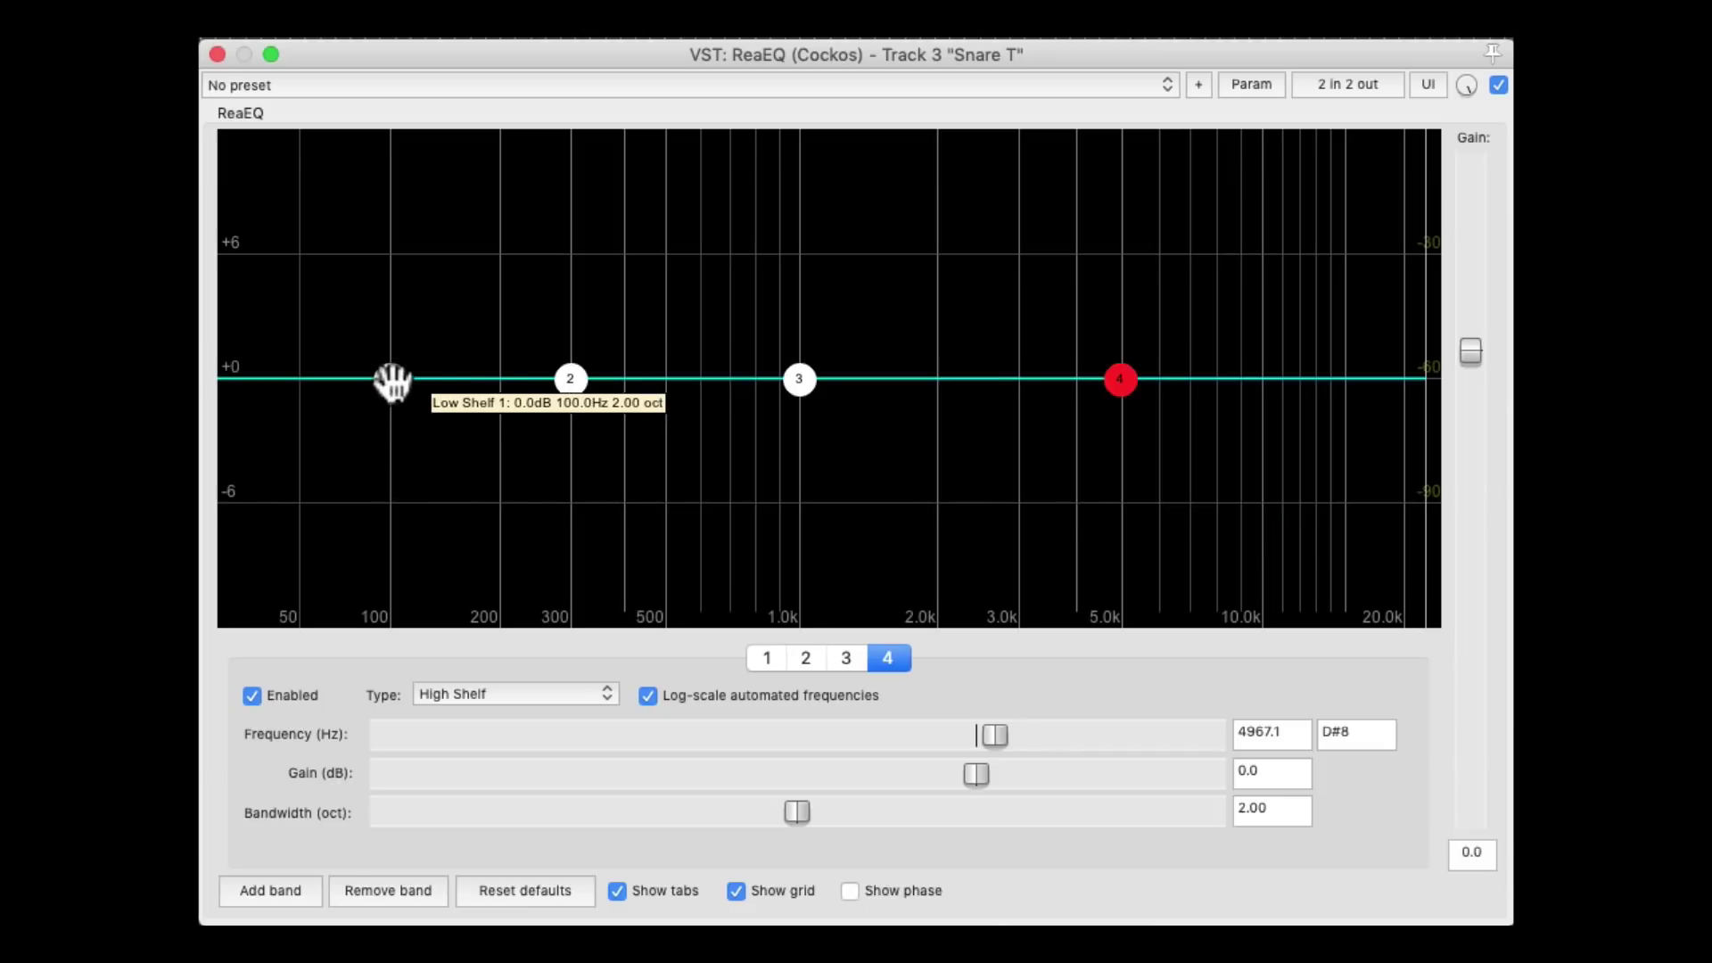
left_click_drag(393, 382, 400, 511)
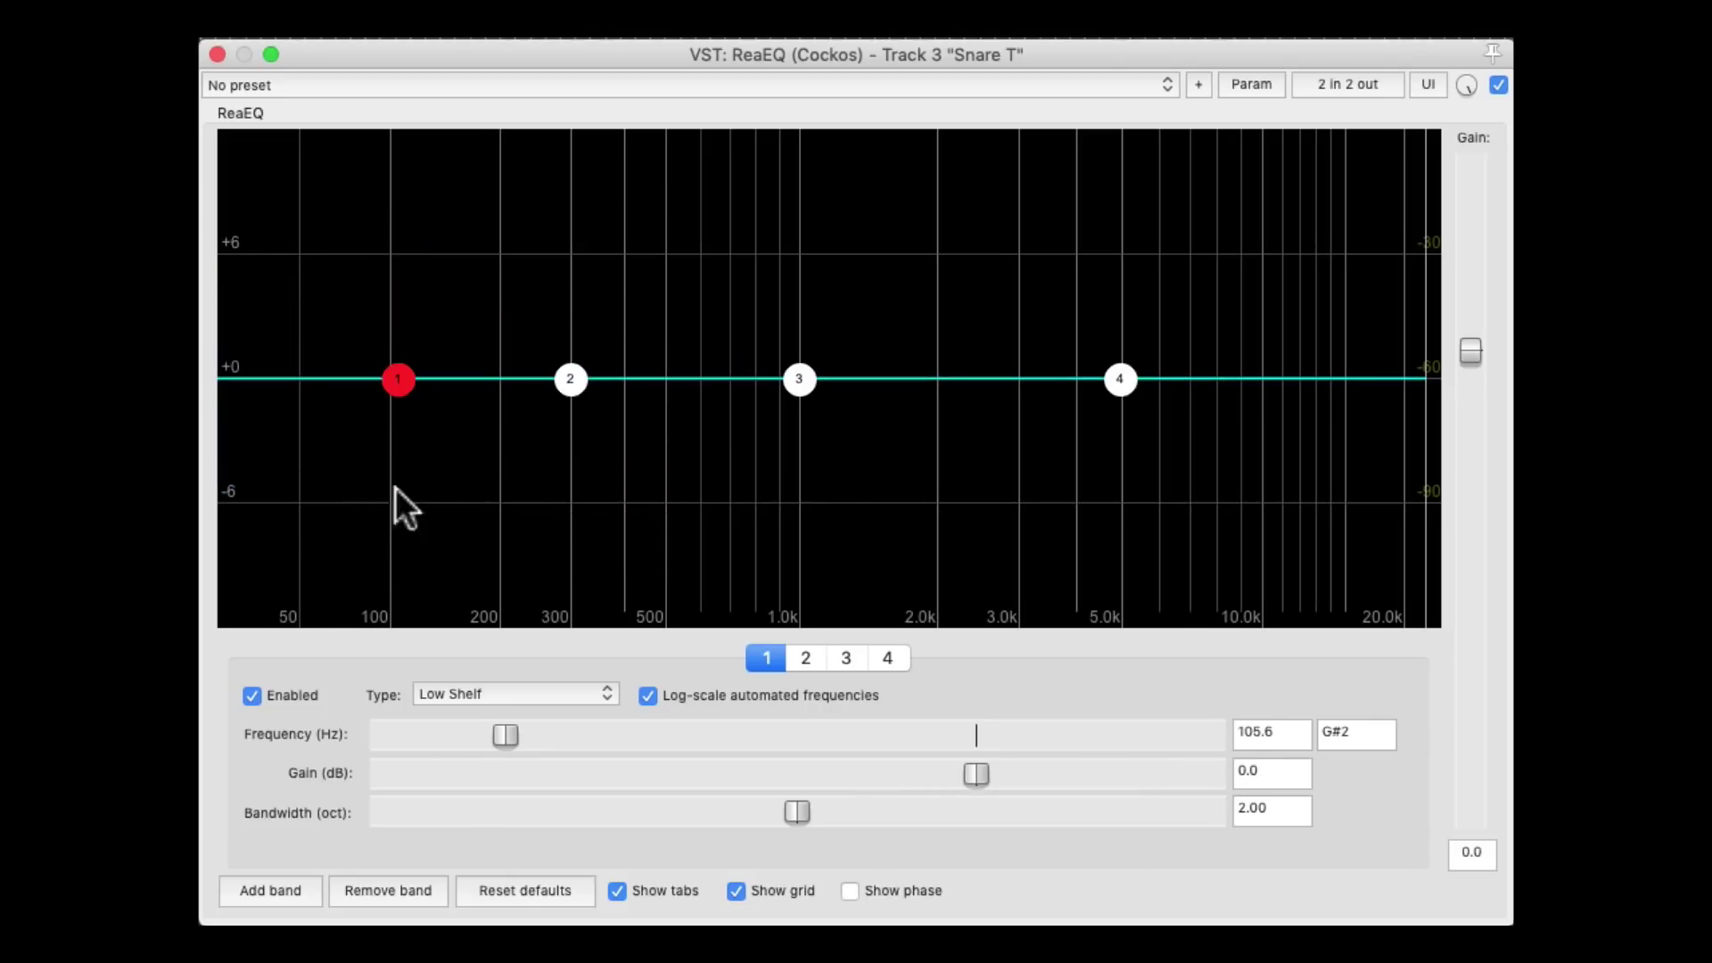
Remove a stray fifth band and make band 3 a narrow -4.5 dB dip at 1706 Hz.
double_click(911, 377)
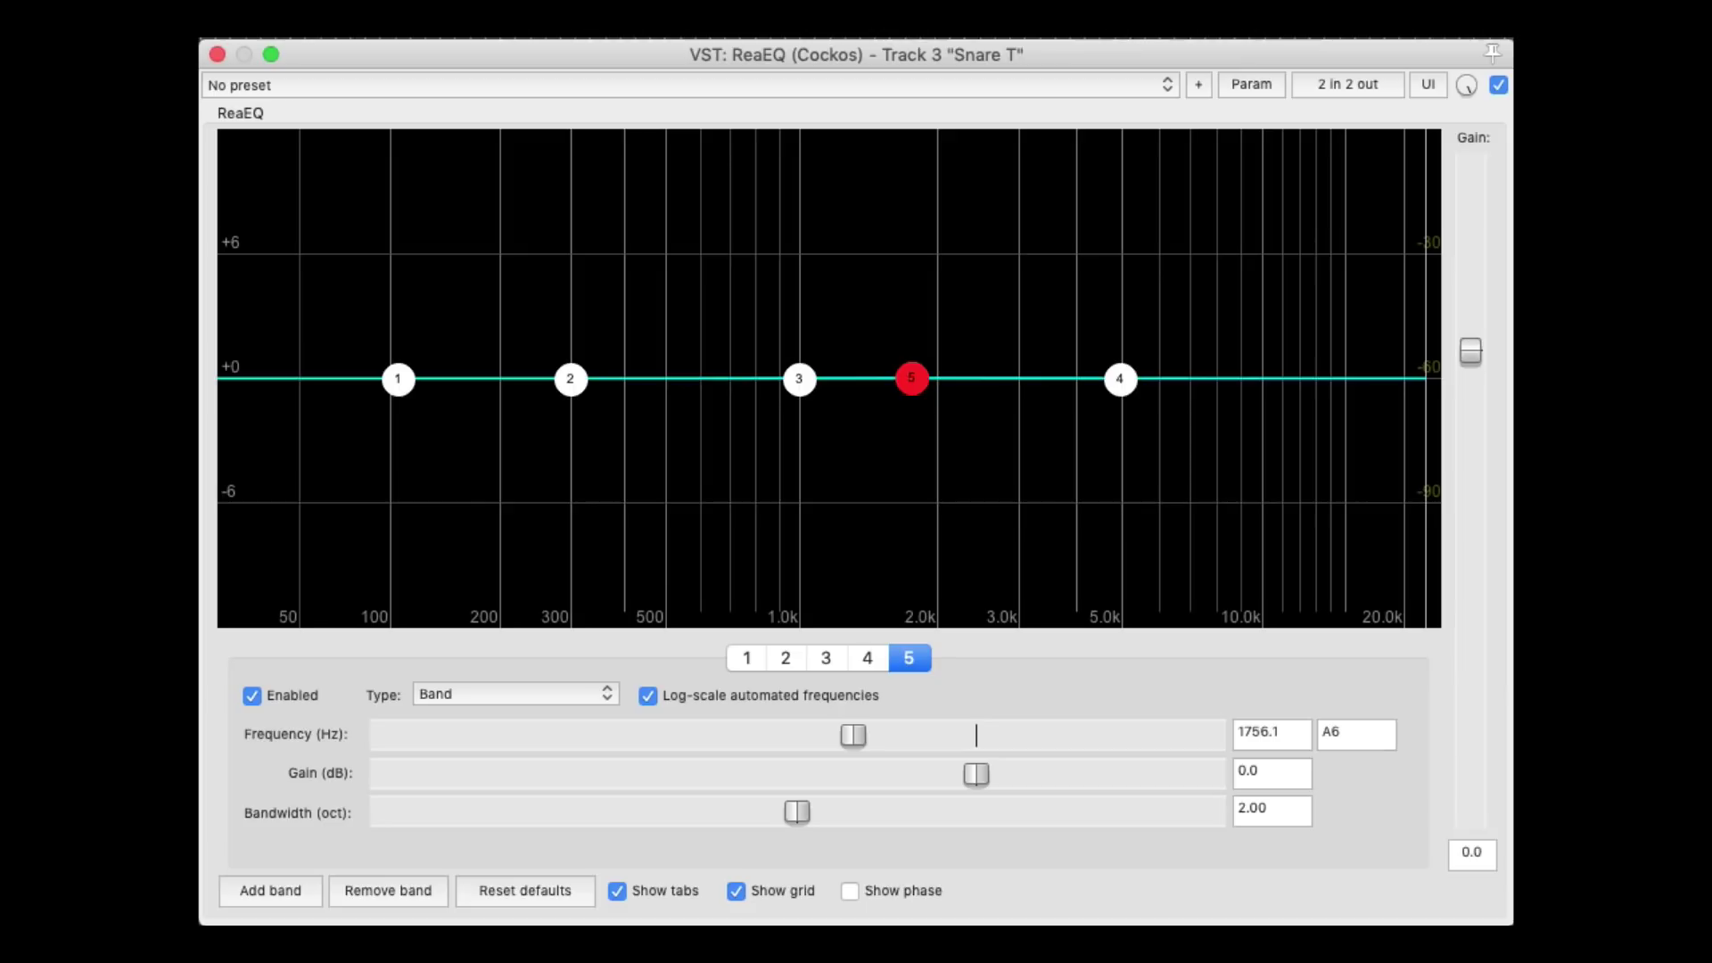
left_click(911, 377, "alt")
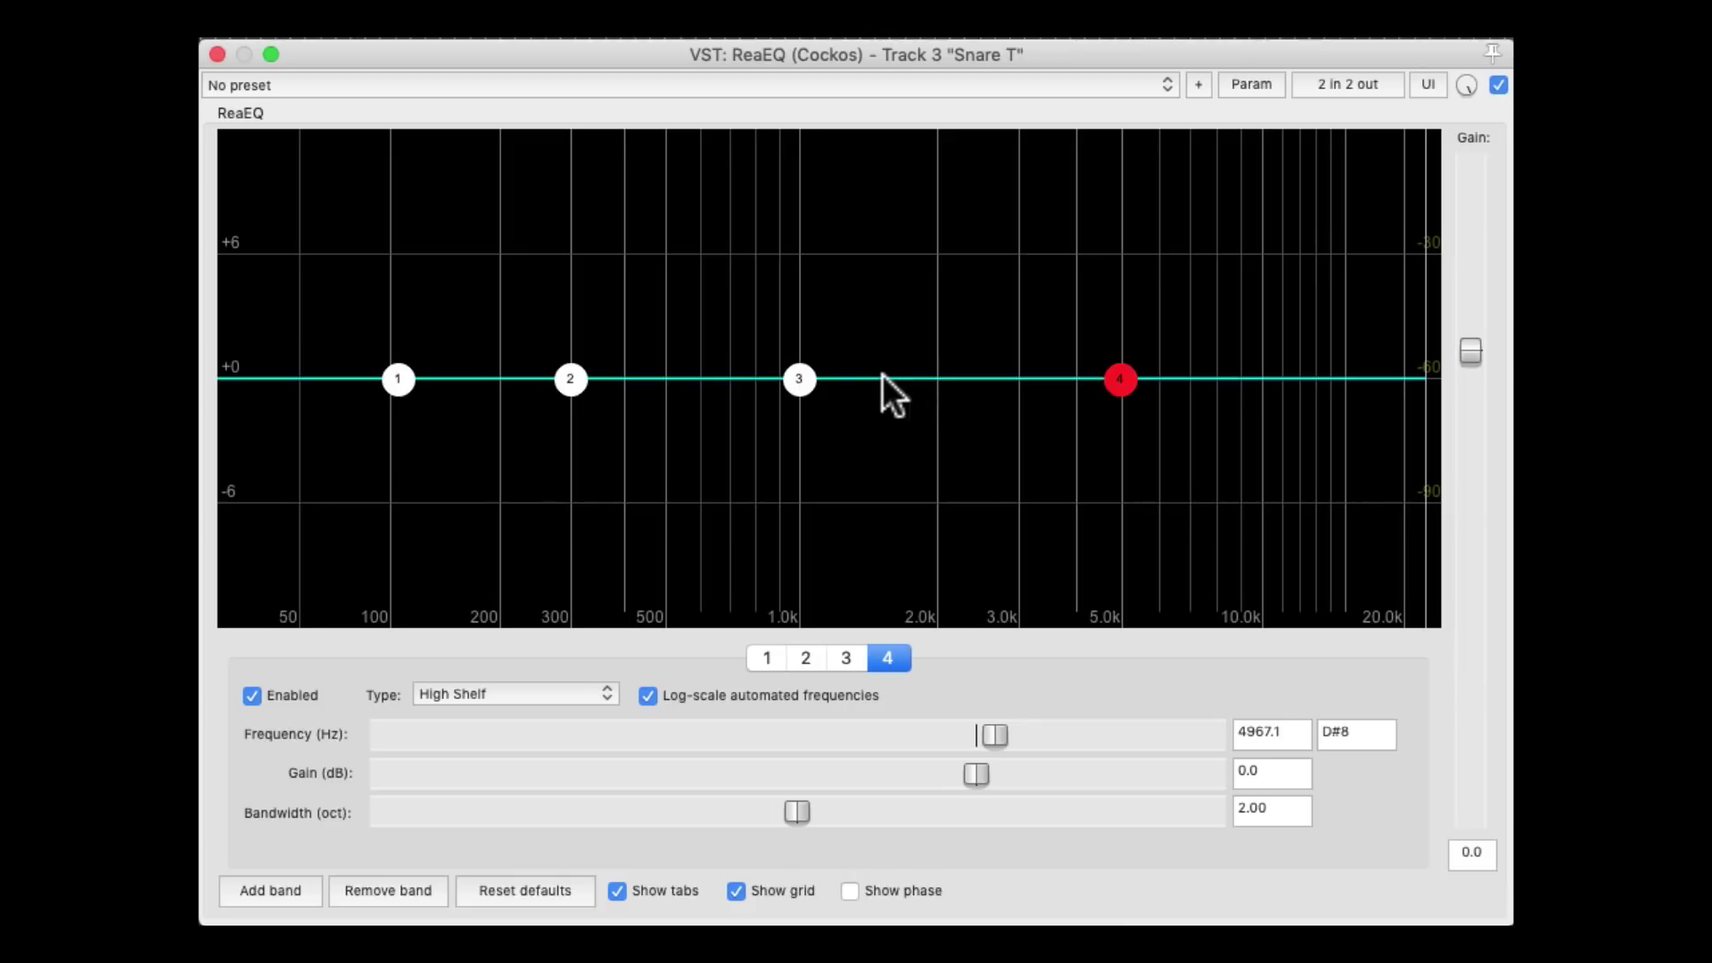
left_click_drag(797, 378, 892, 273)
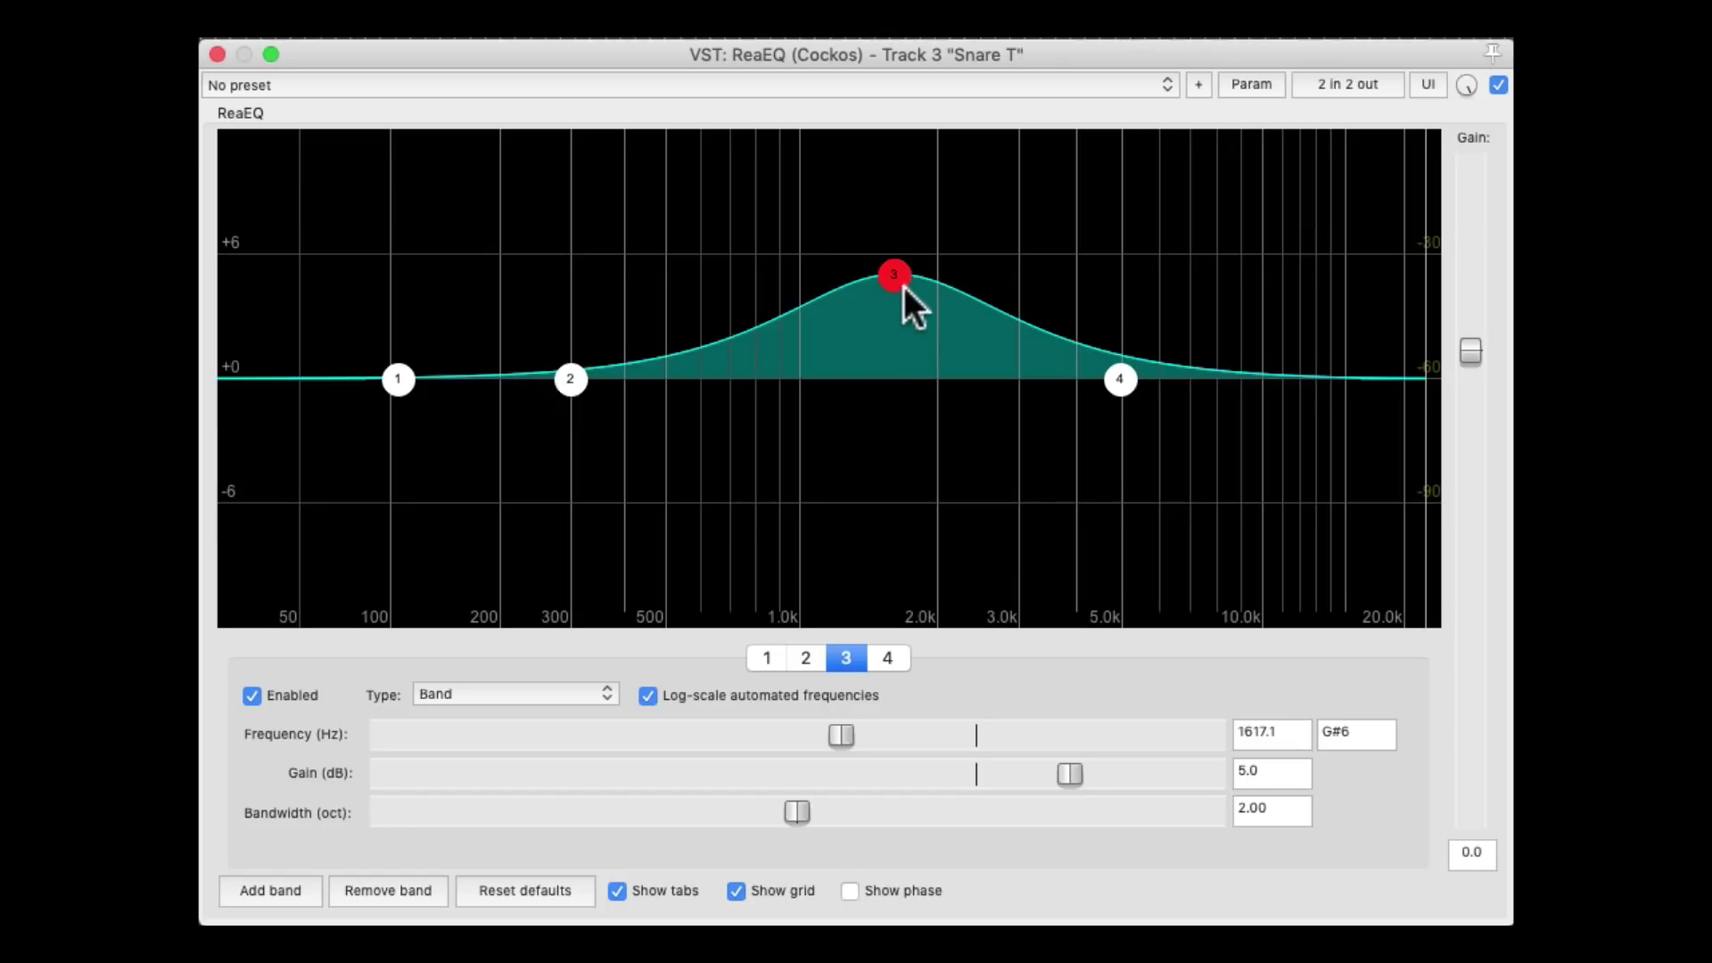
left_click_drag(891, 269, 781, 279)
left_click_drag(895, 276, 907, 474)
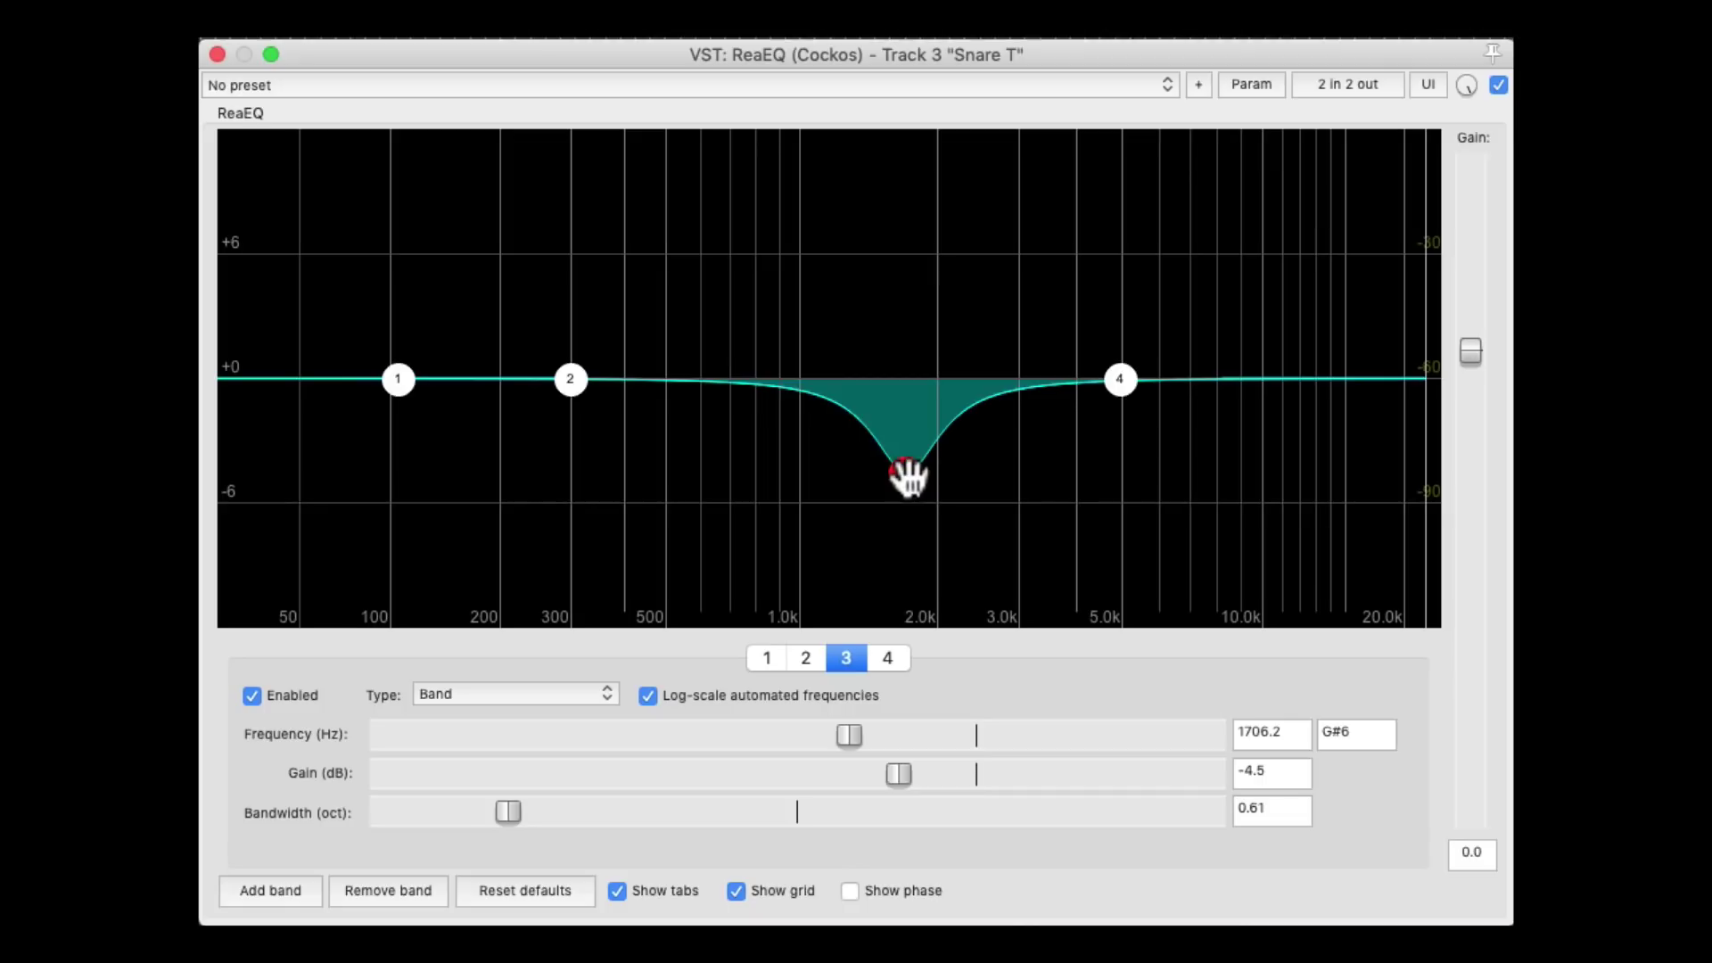
Reset band 3 to 0 dB, make it a bandpass and sweep it to about 2669 Hz during playback.
double_click(906, 472)
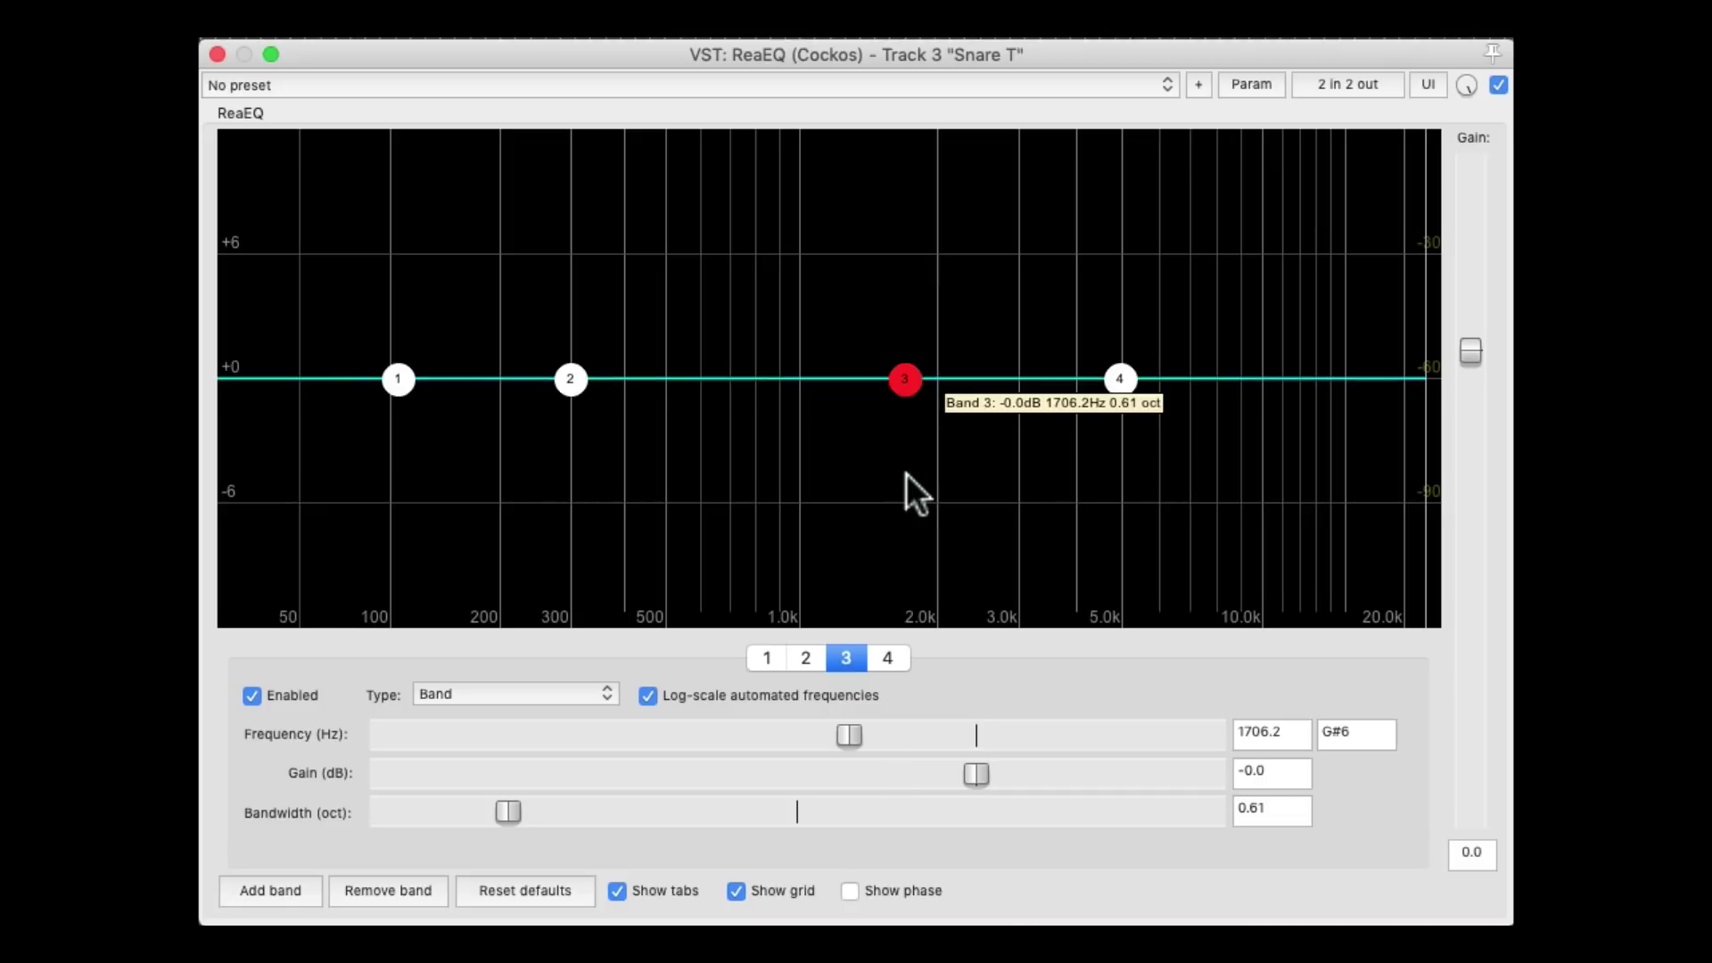
right_click(906, 380)
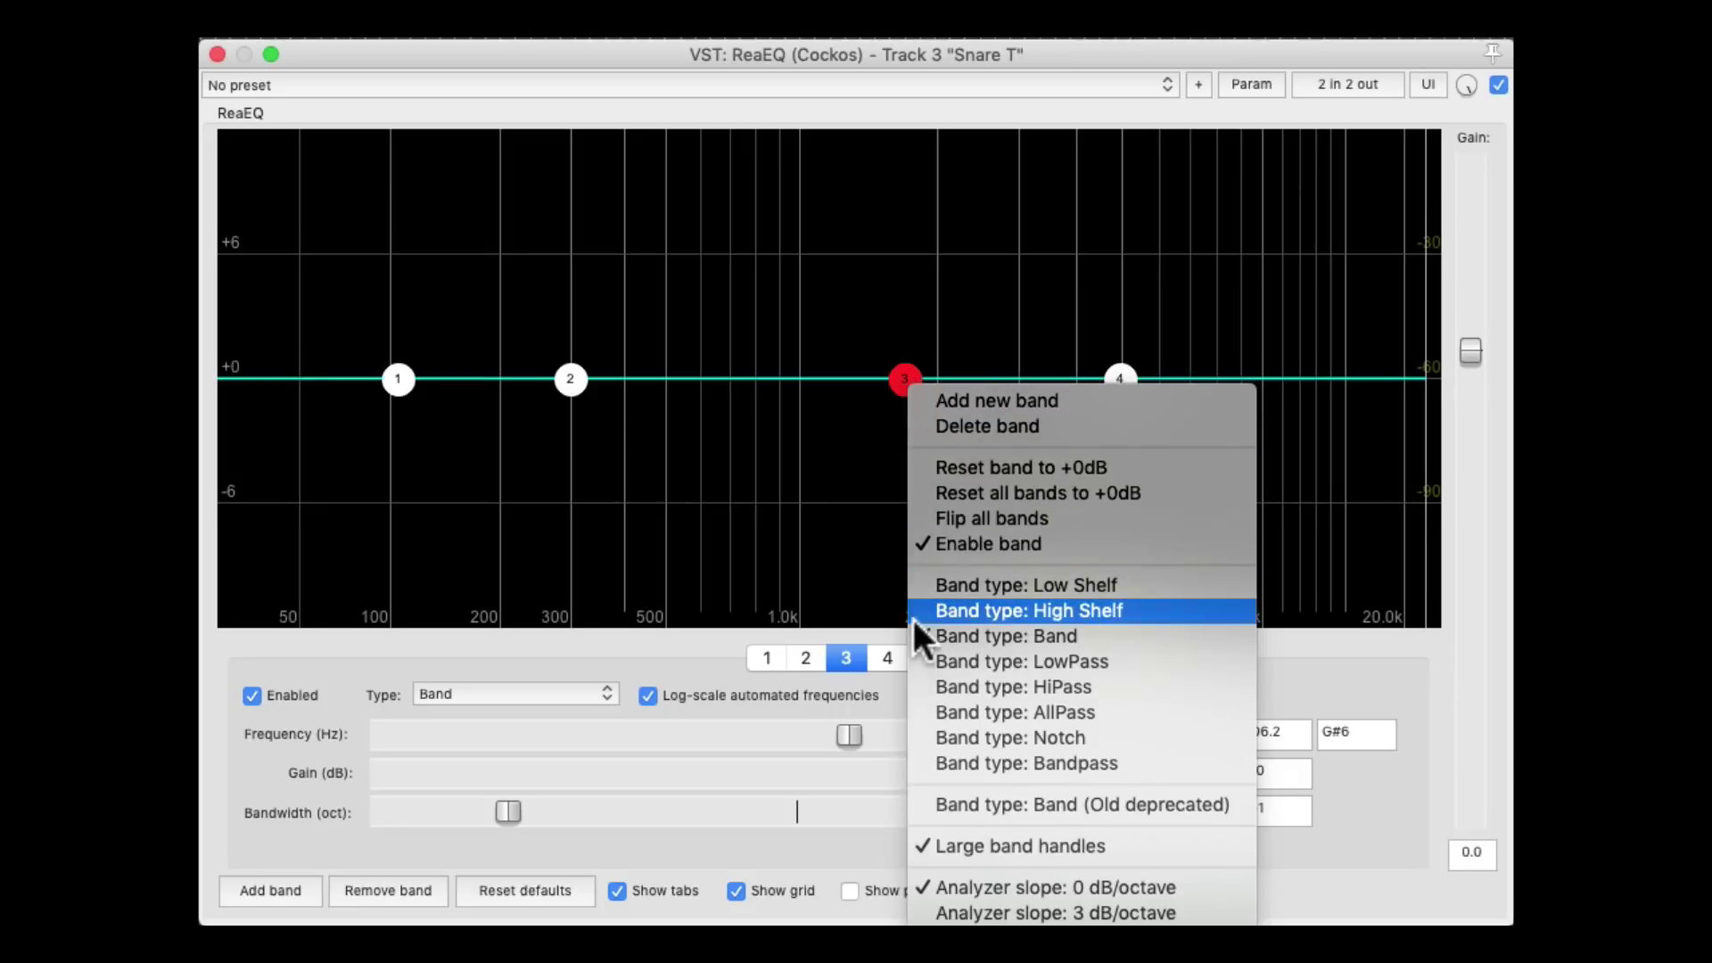
left_click(926, 765)
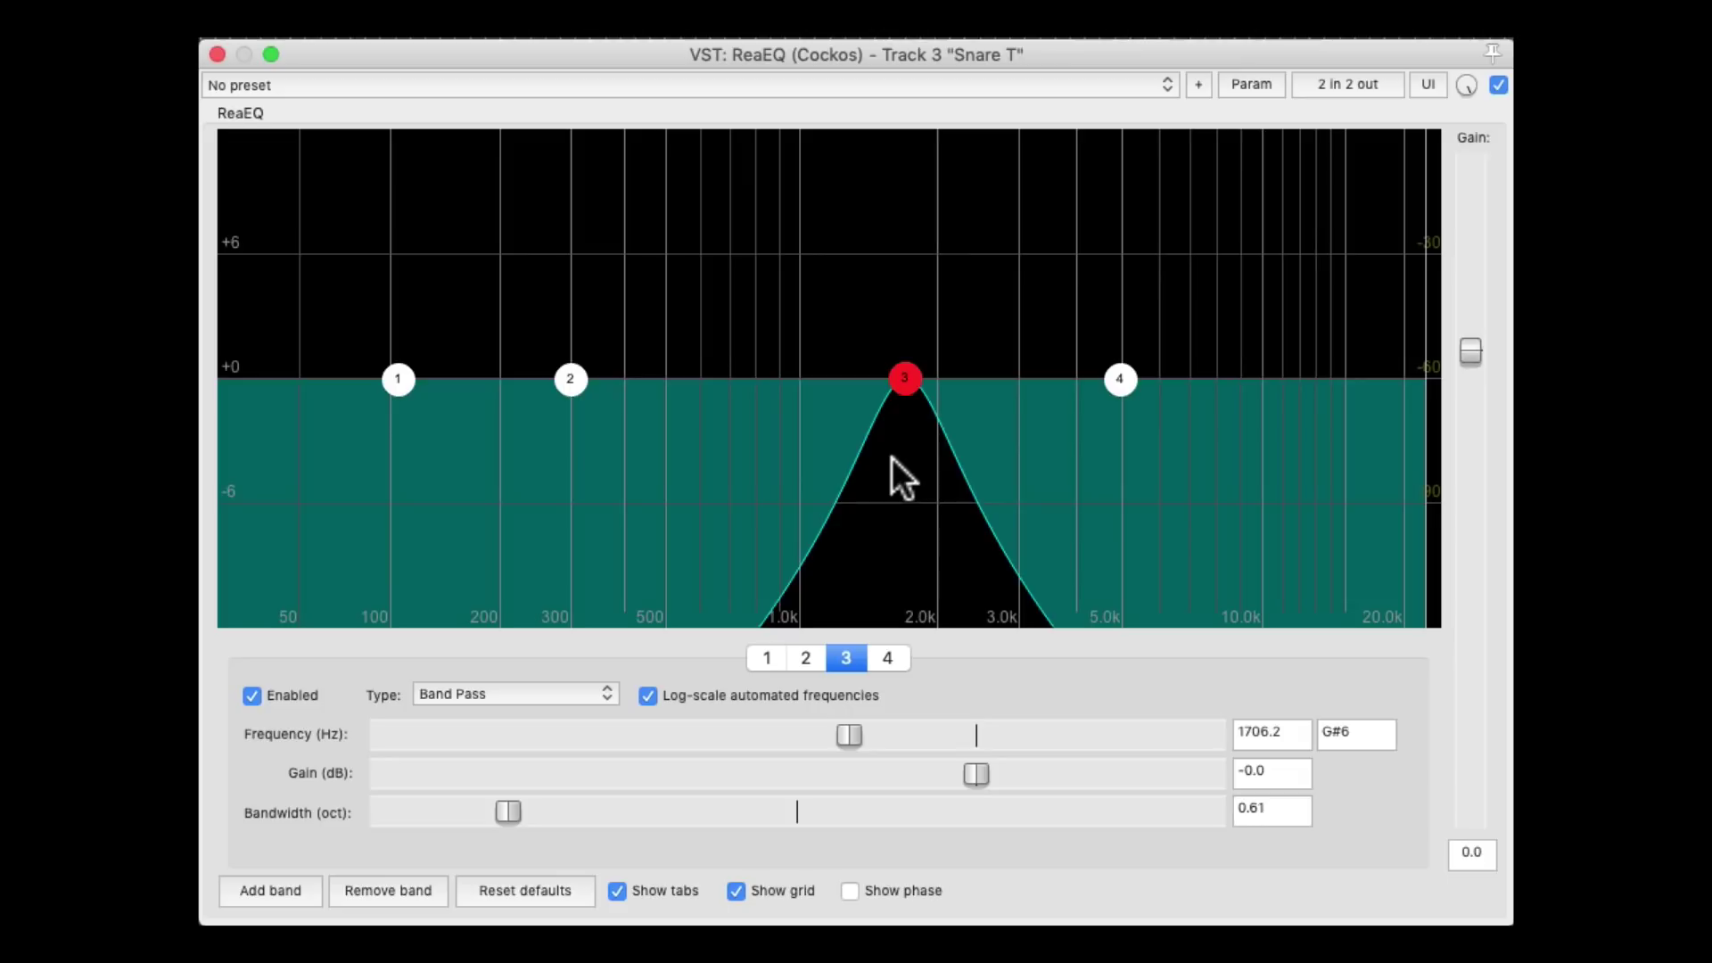
key("space")
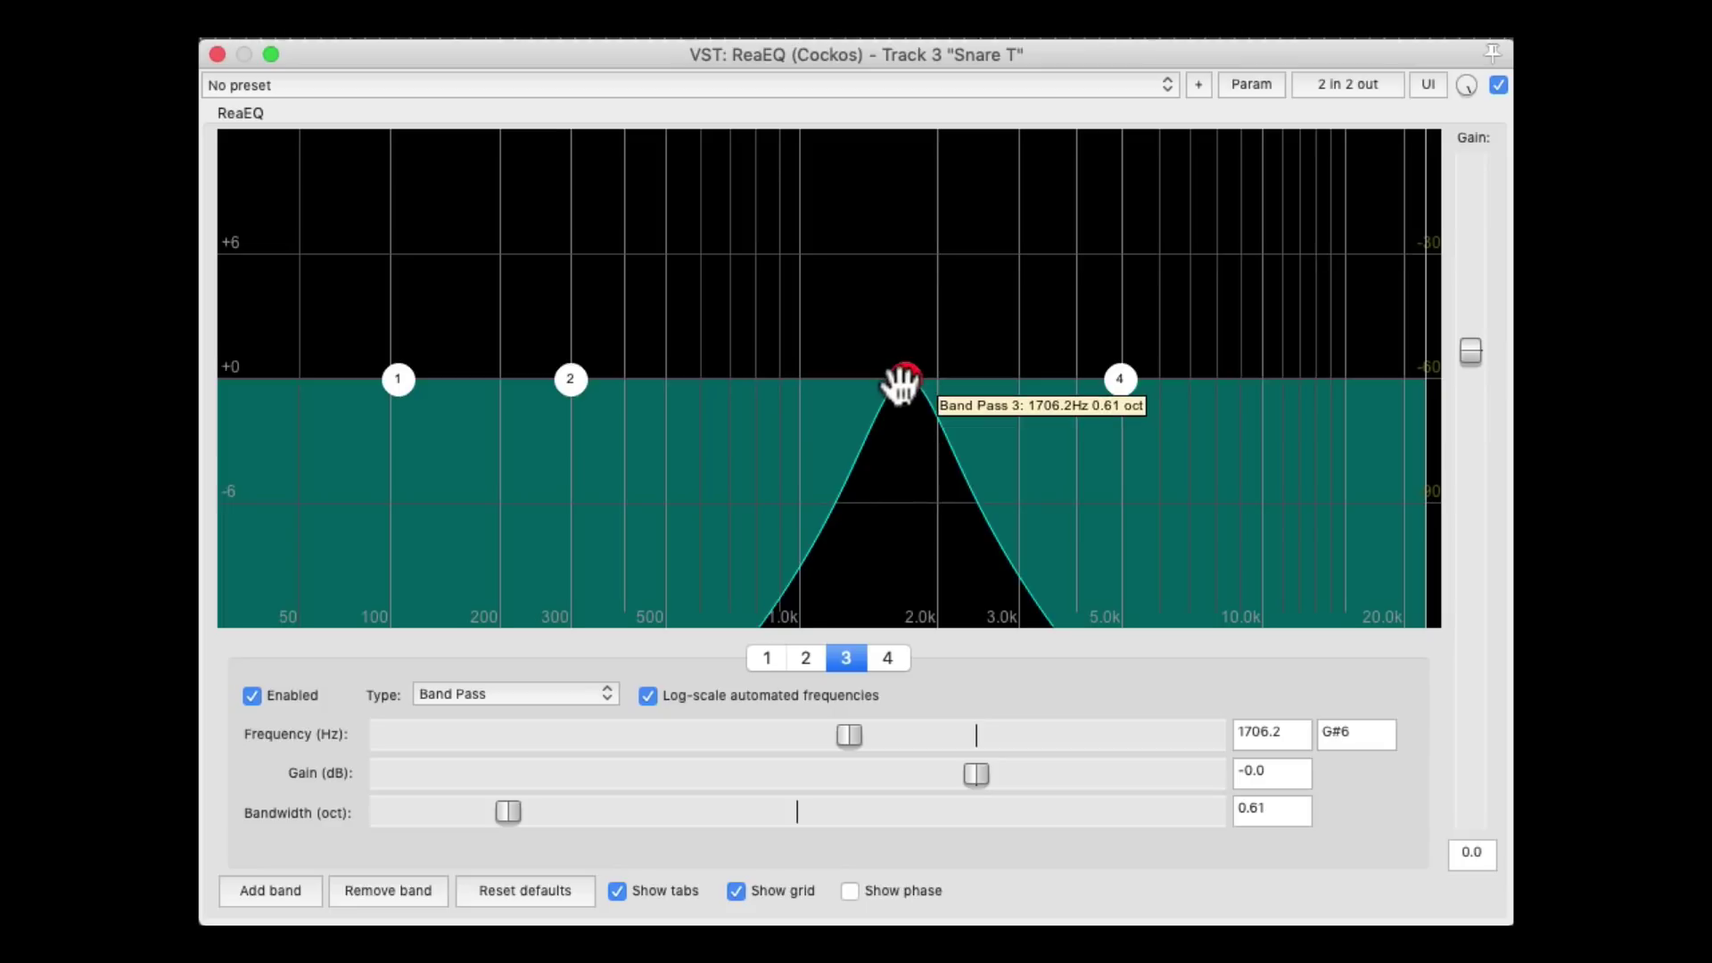
left_click_drag(902, 382, 990, 382)
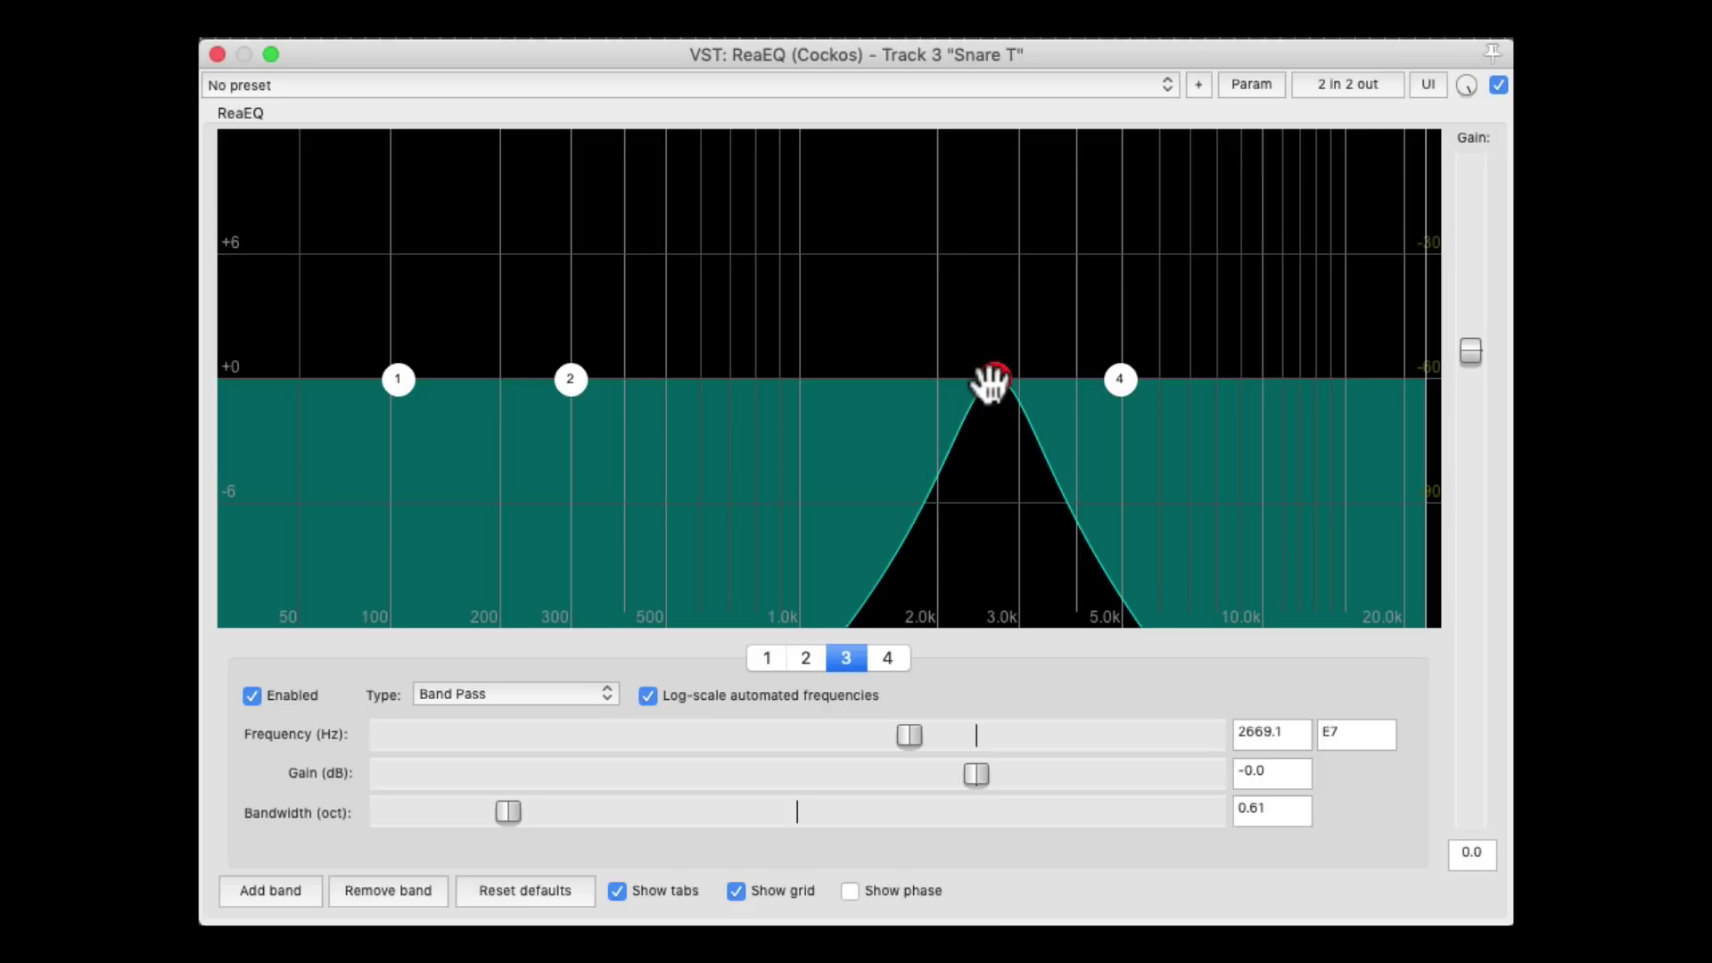
right_click(990, 382)
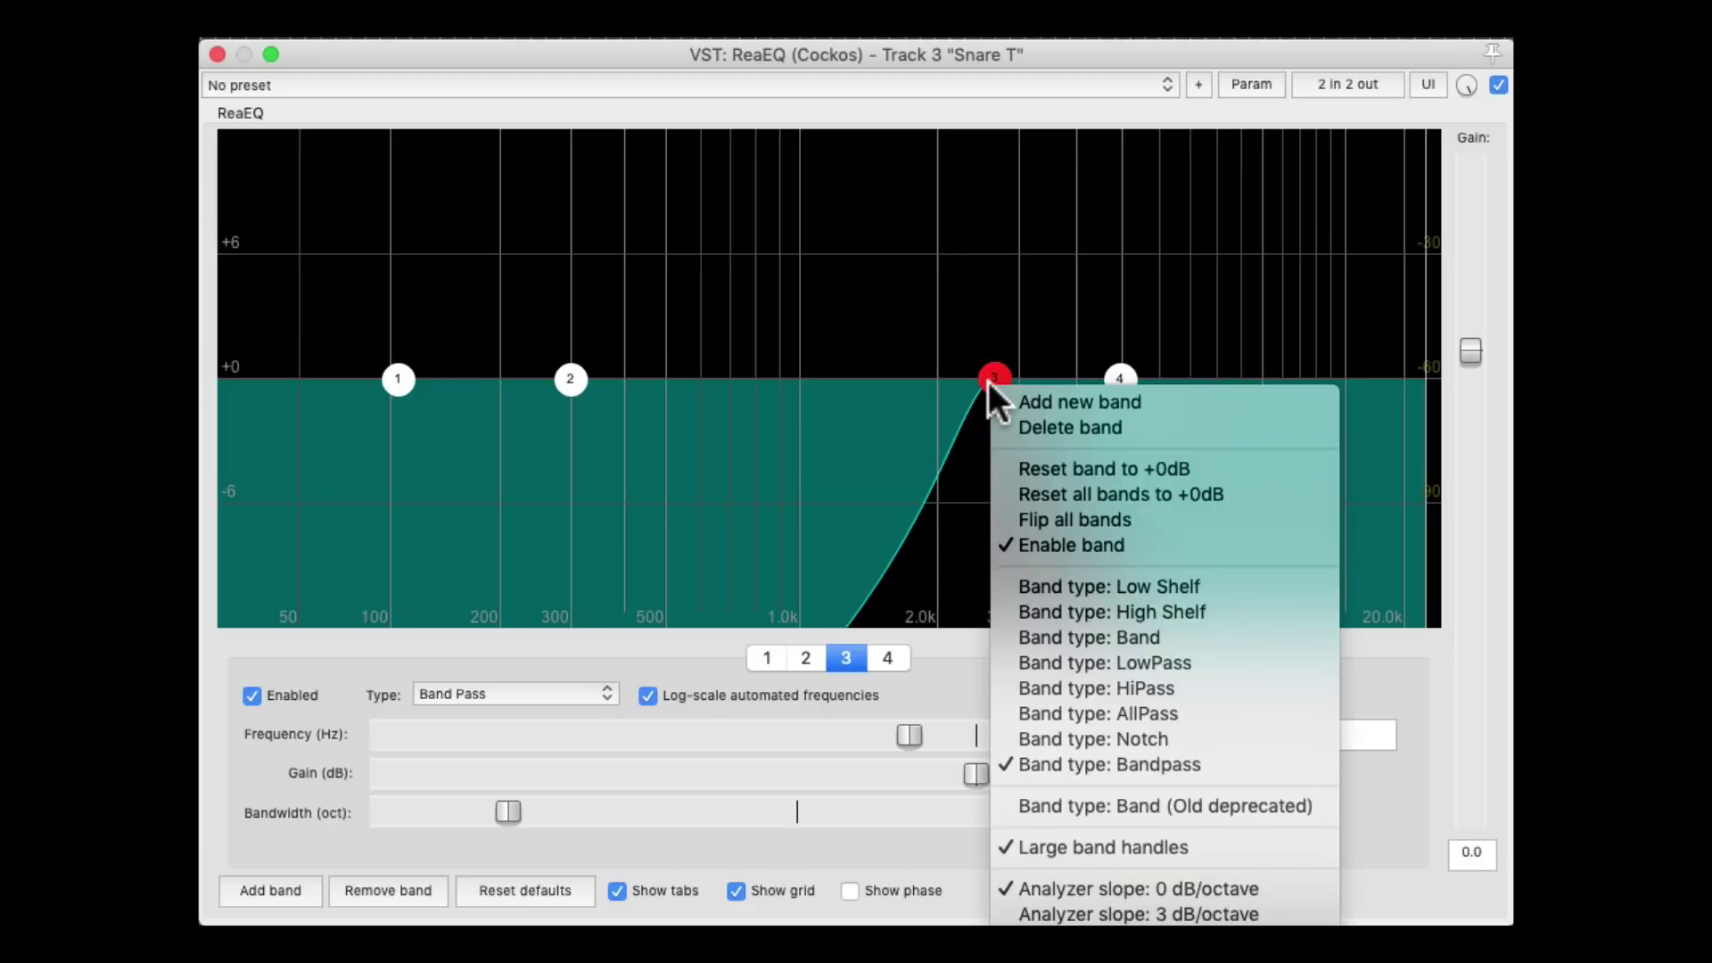
Return band 3 to a bell and boost it about 5.5 dB near 2687 Hz.
left_click(998, 637)
mouse_move(996, 382)
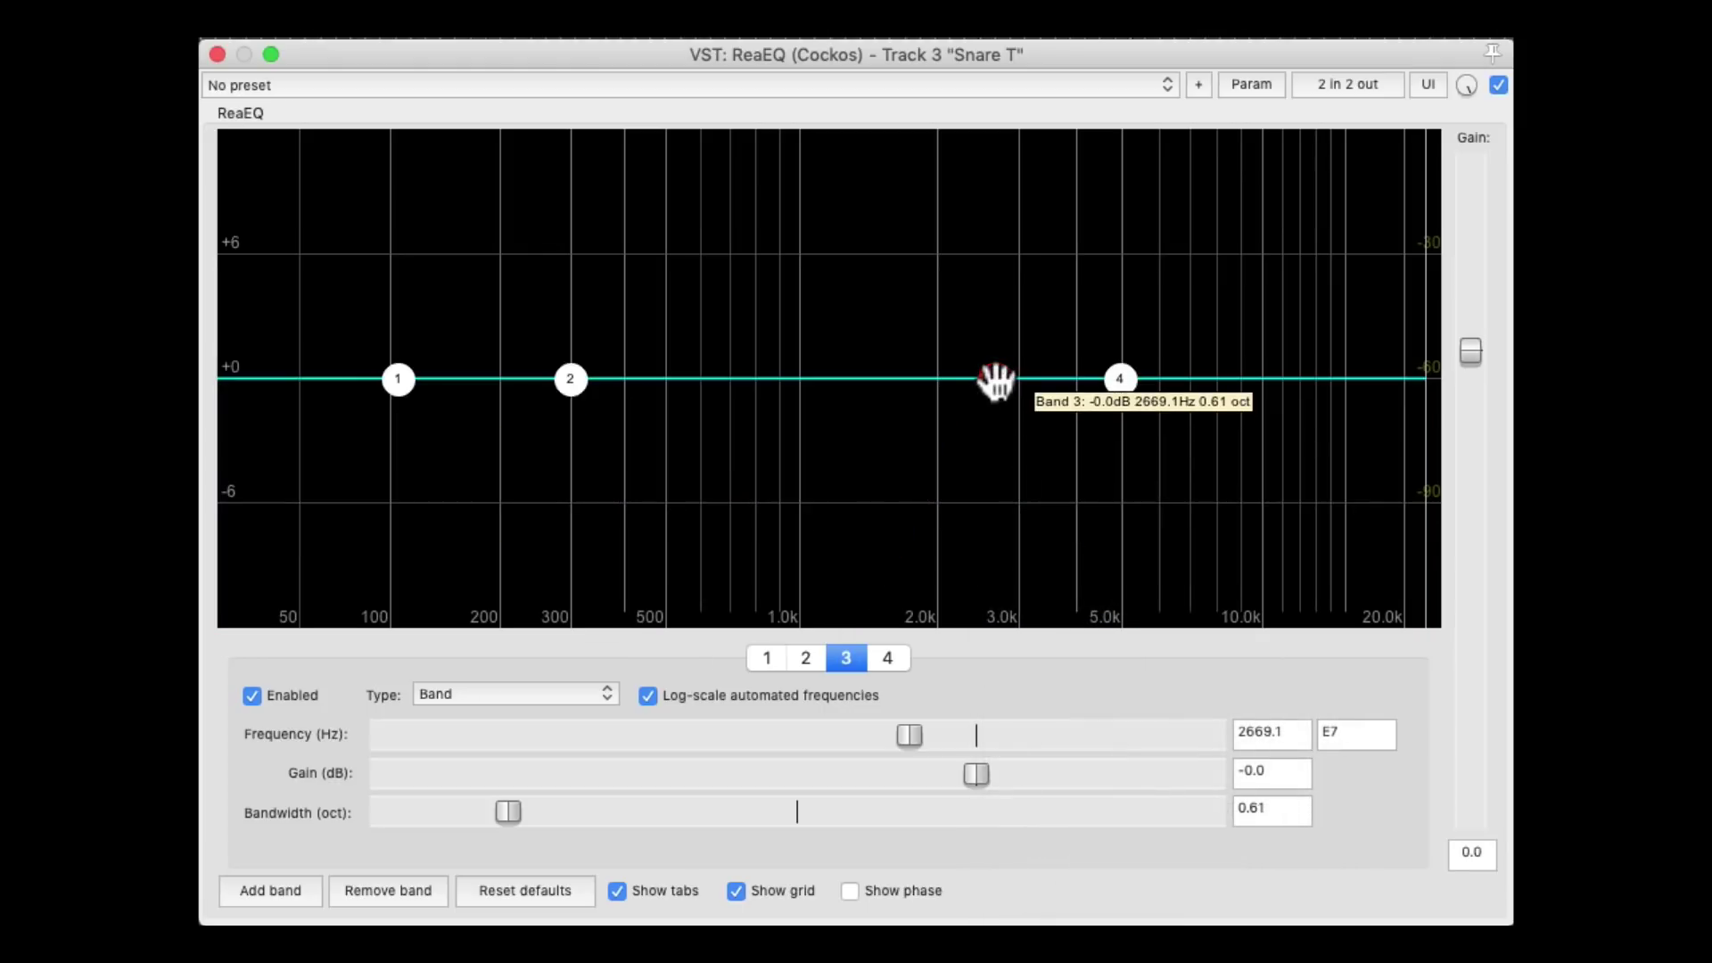
key("space")
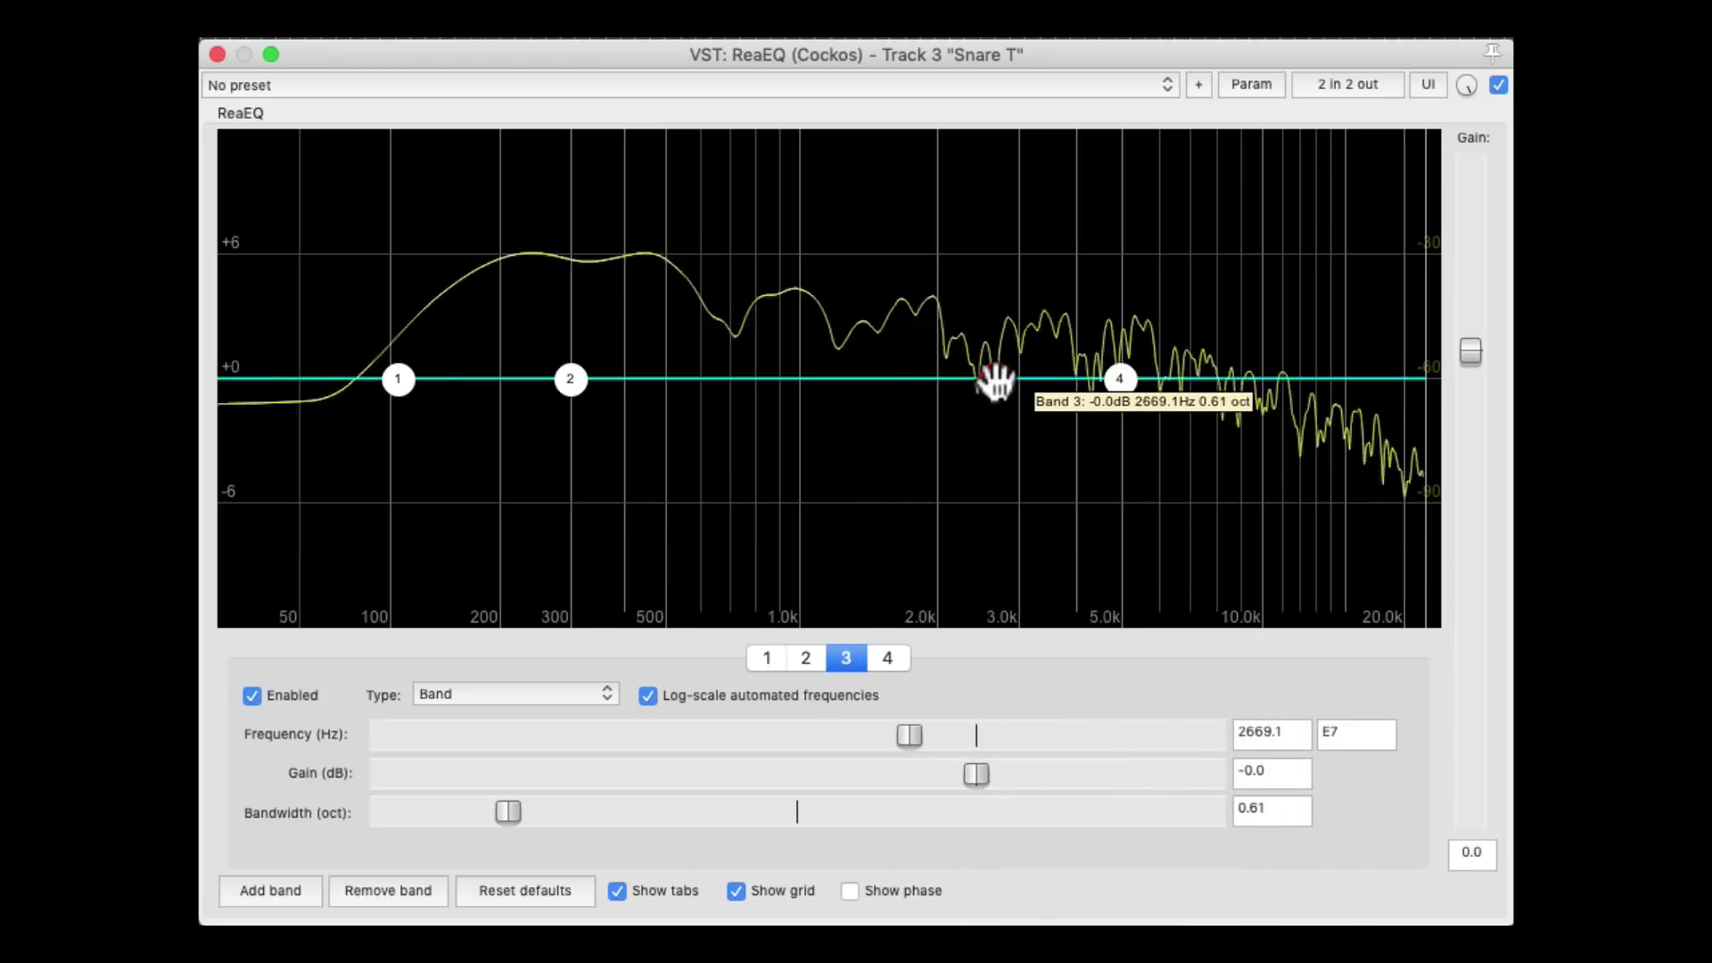
left_click_drag(990, 375, 998, 260)
key("space")
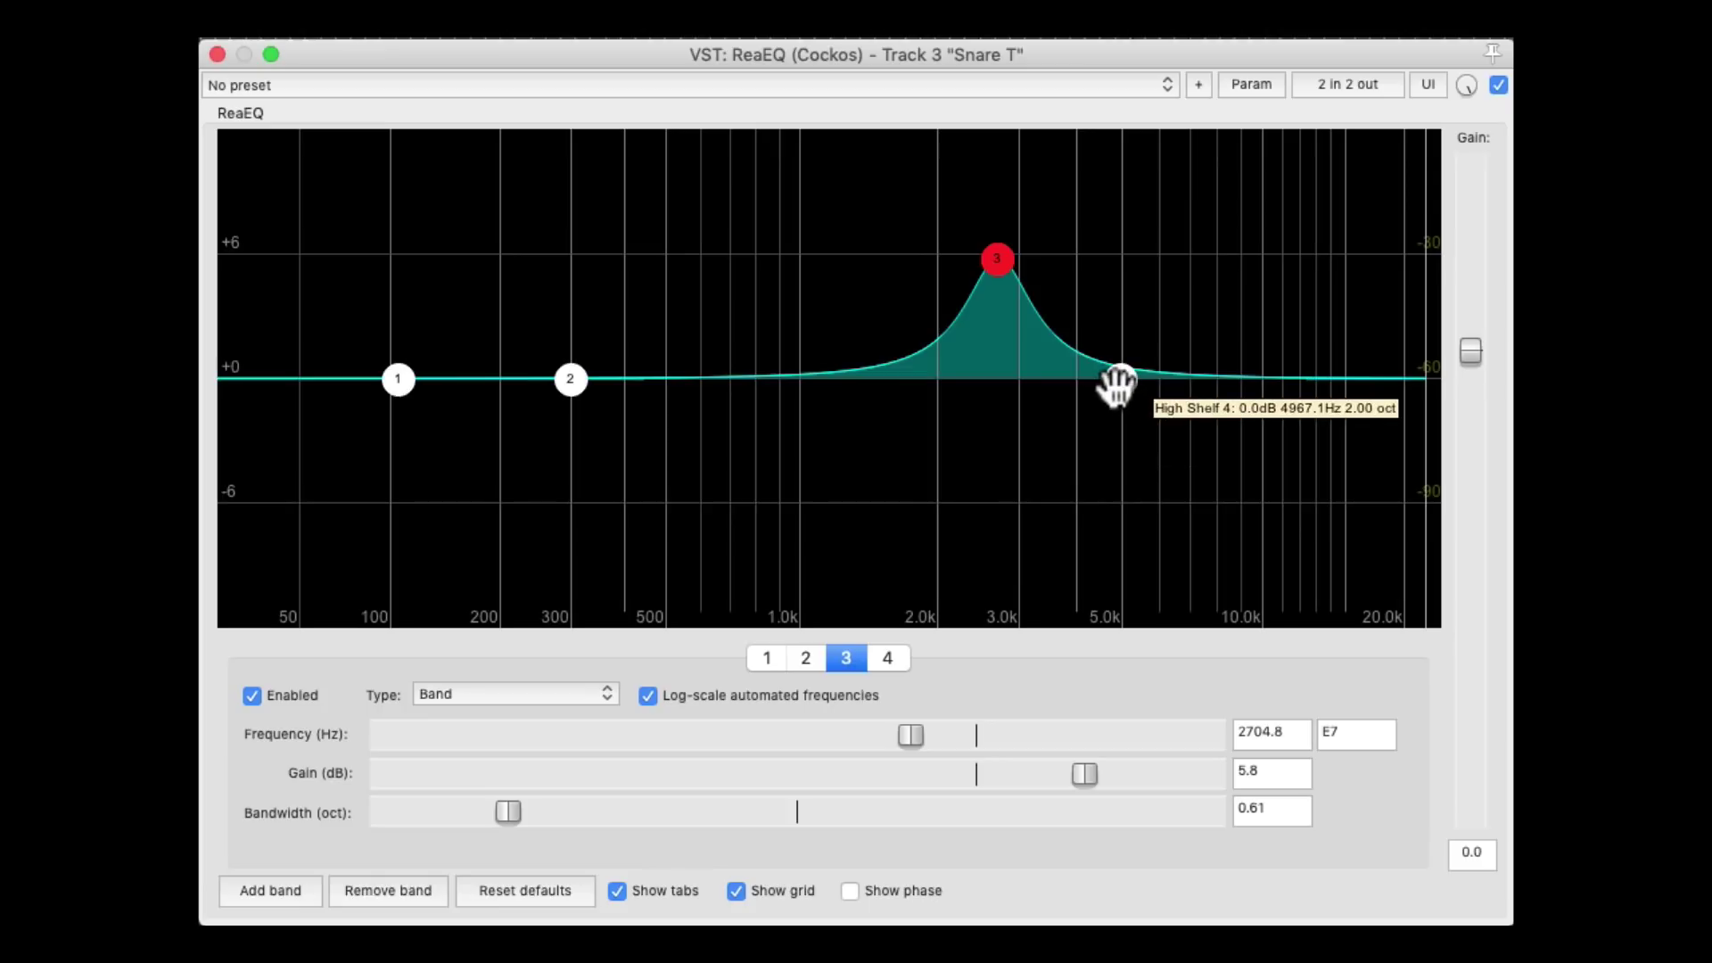
Lift the high shelf to +3.6 dB at 5202 Hz and trim band 3's boost slightly.
key("space")
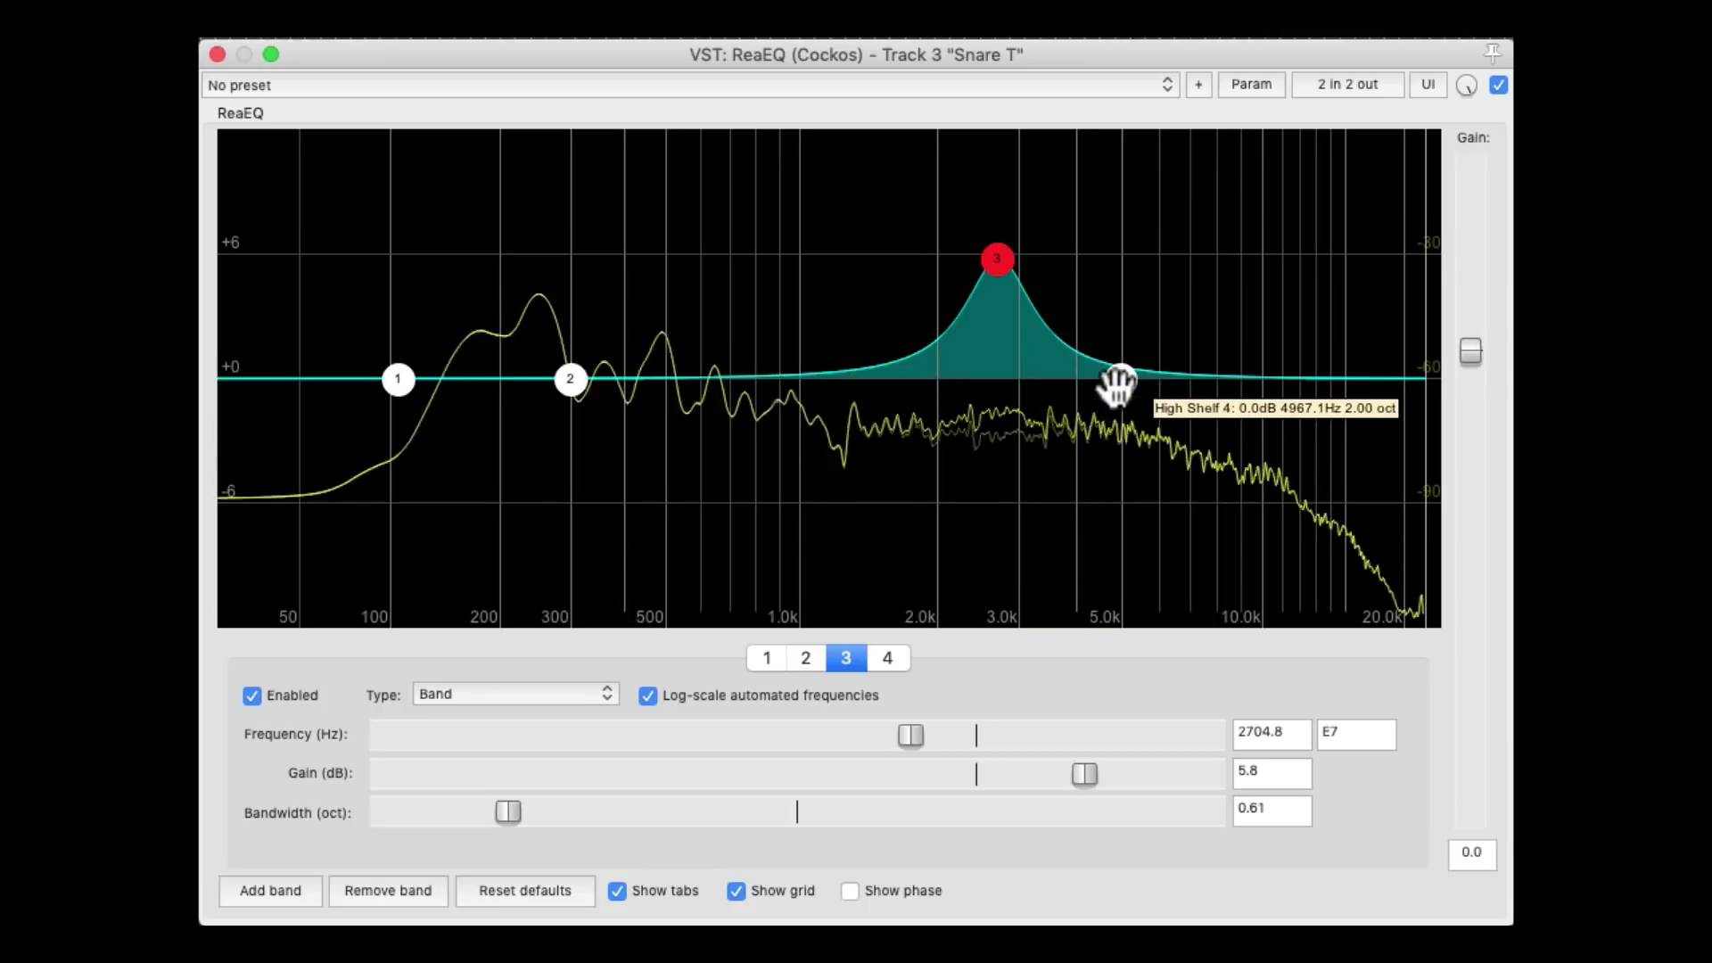
left_click_drag(1117, 386, 1128, 312)
key("space")
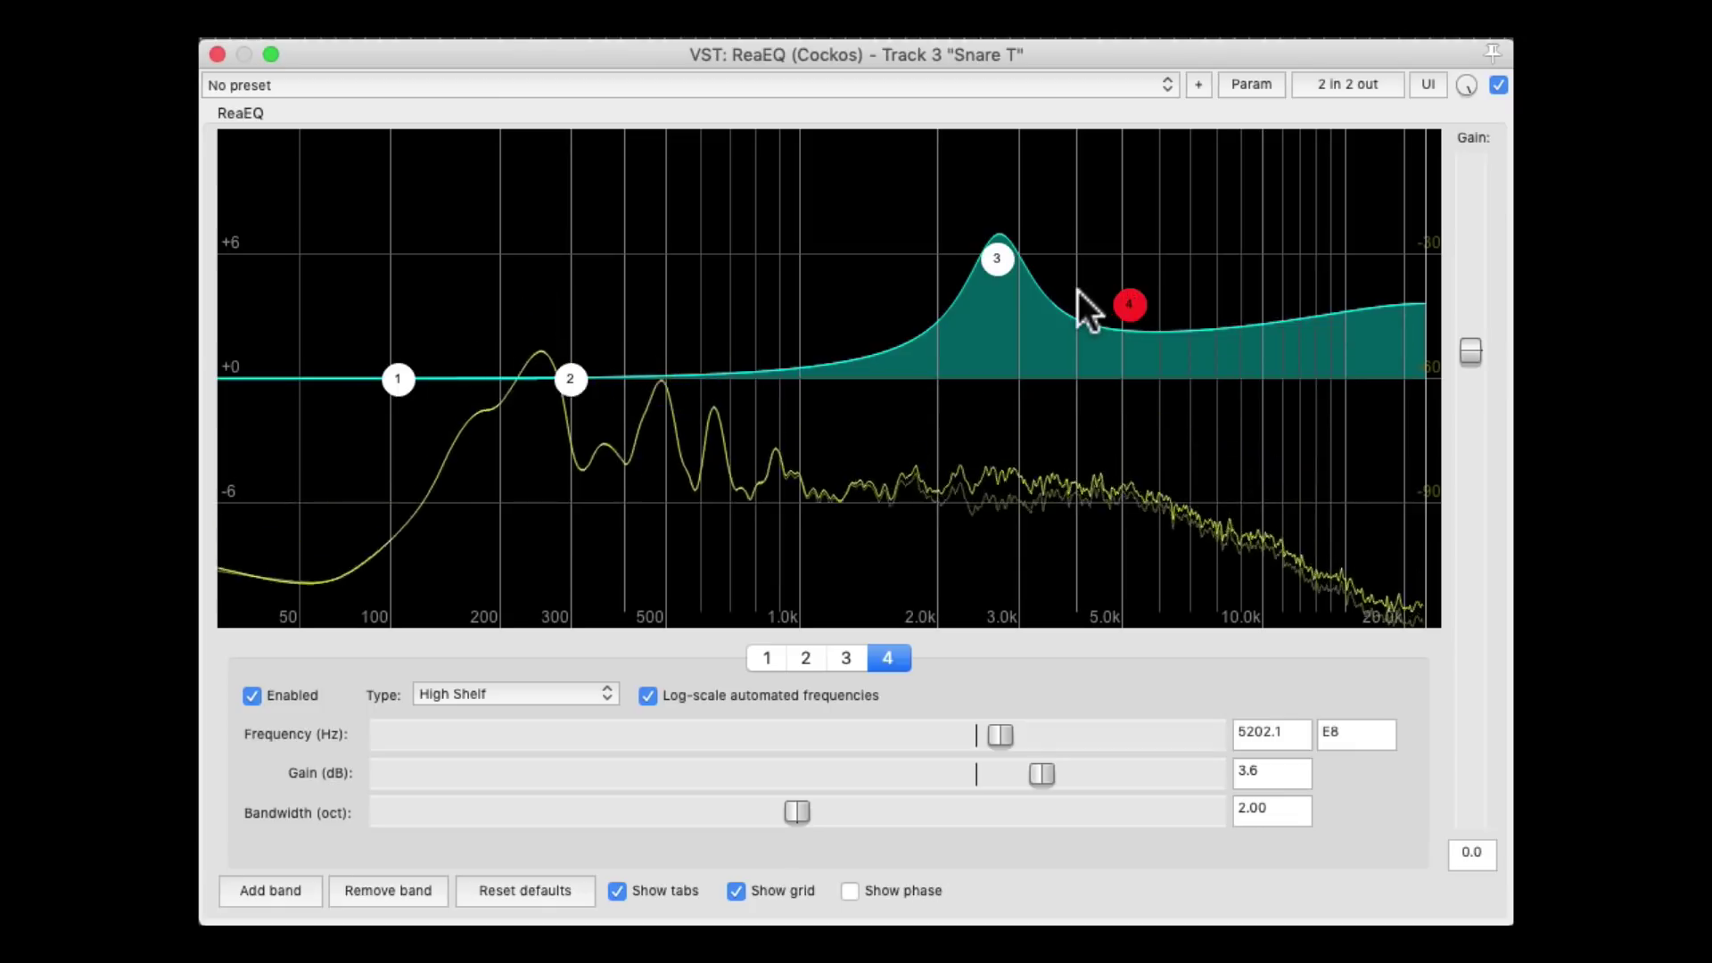
left_click(999, 260)
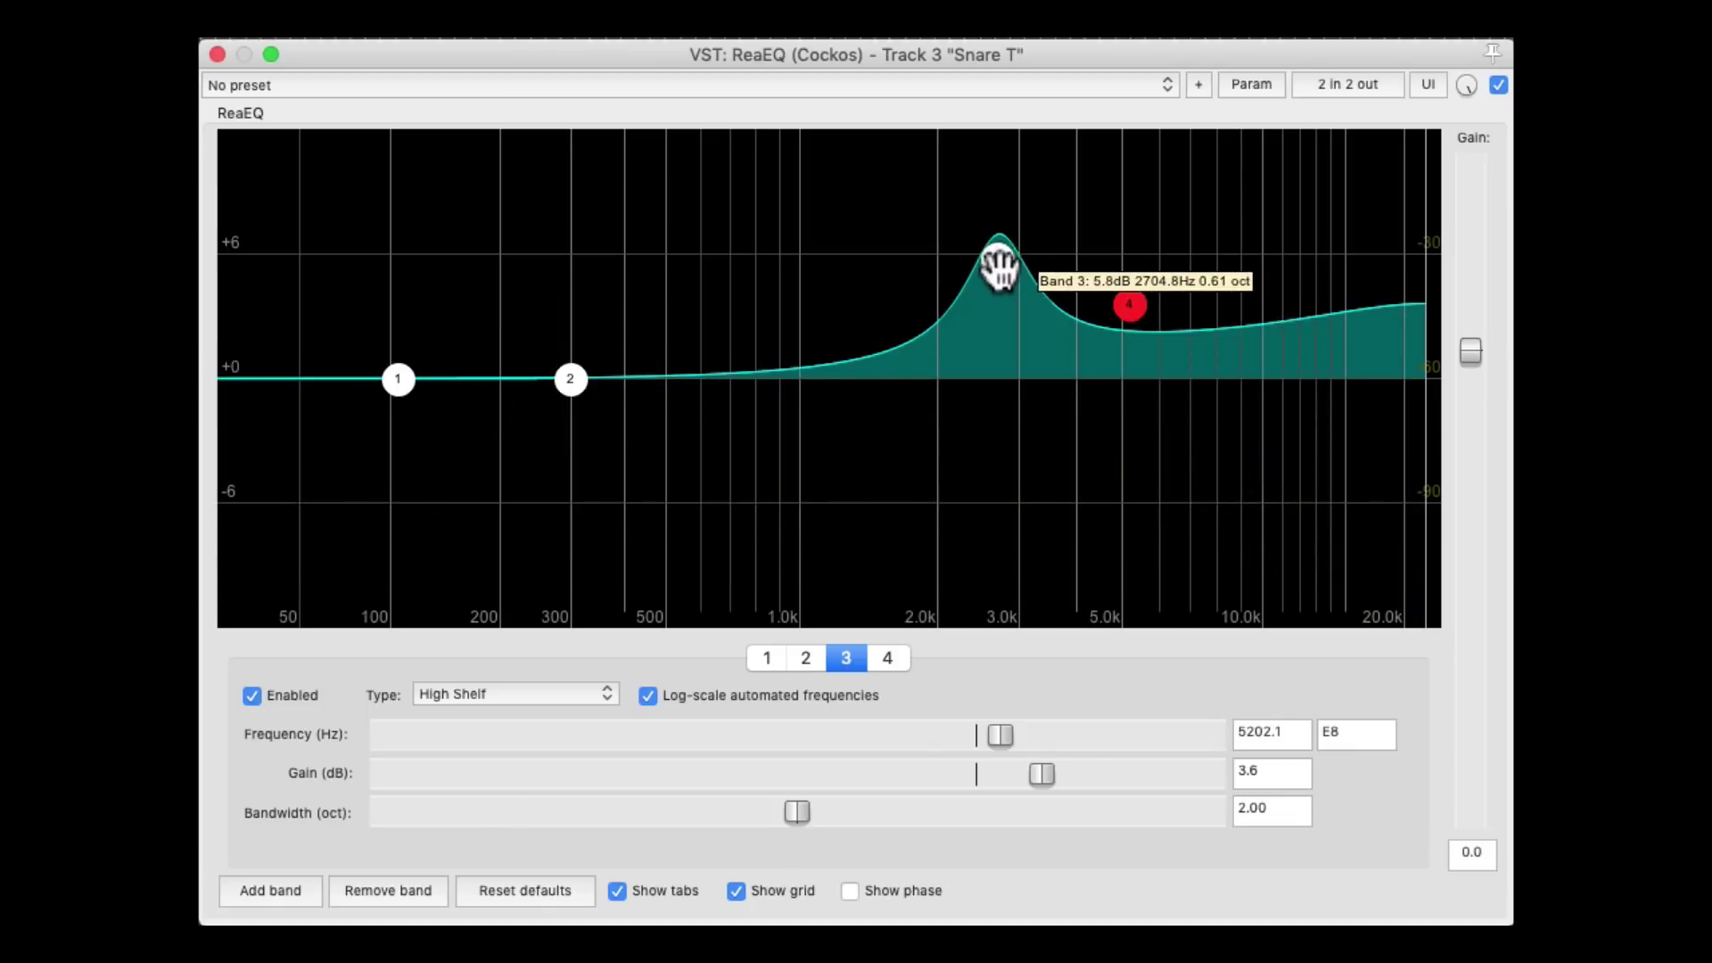
mouse_move(999, 261)
left_mouse_down()
mouse_move(987, 394)
mouse_move(992, 268)
mouse_move(948, 268)
mouse_move(999, 270)
left_mouse_up()
key("space")
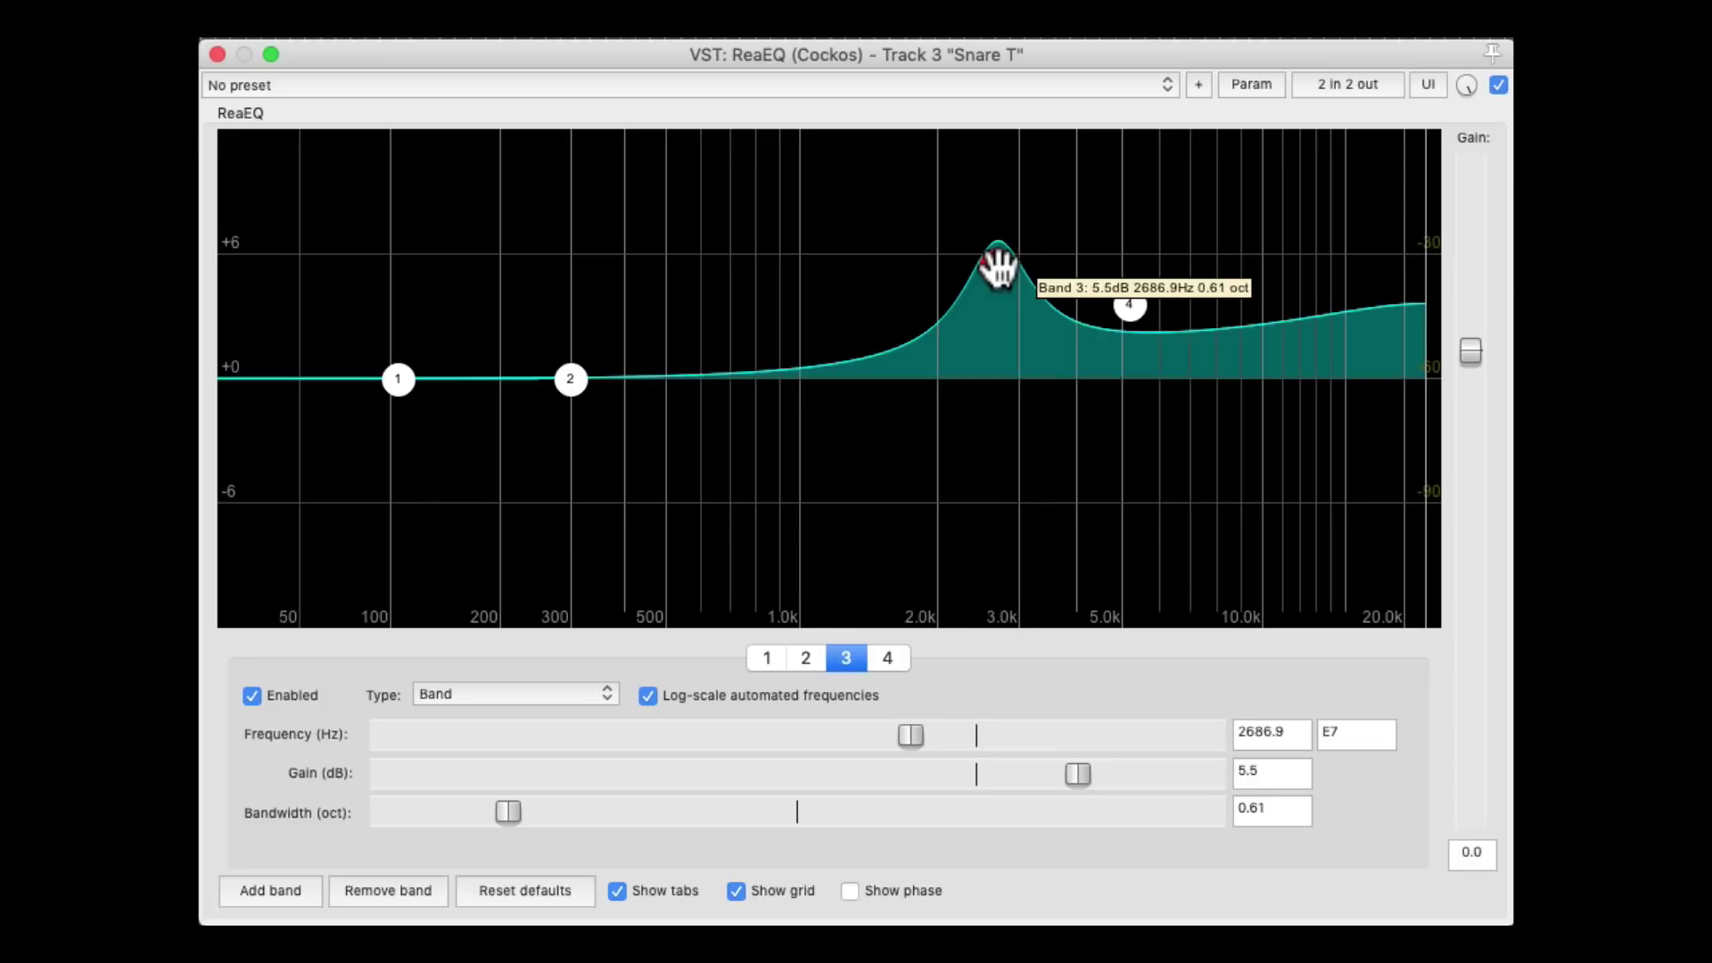
Solo band 2 as a bandpass sweeping 300–660 Hz, then restore it to a bell band.
right_click(571, 379)
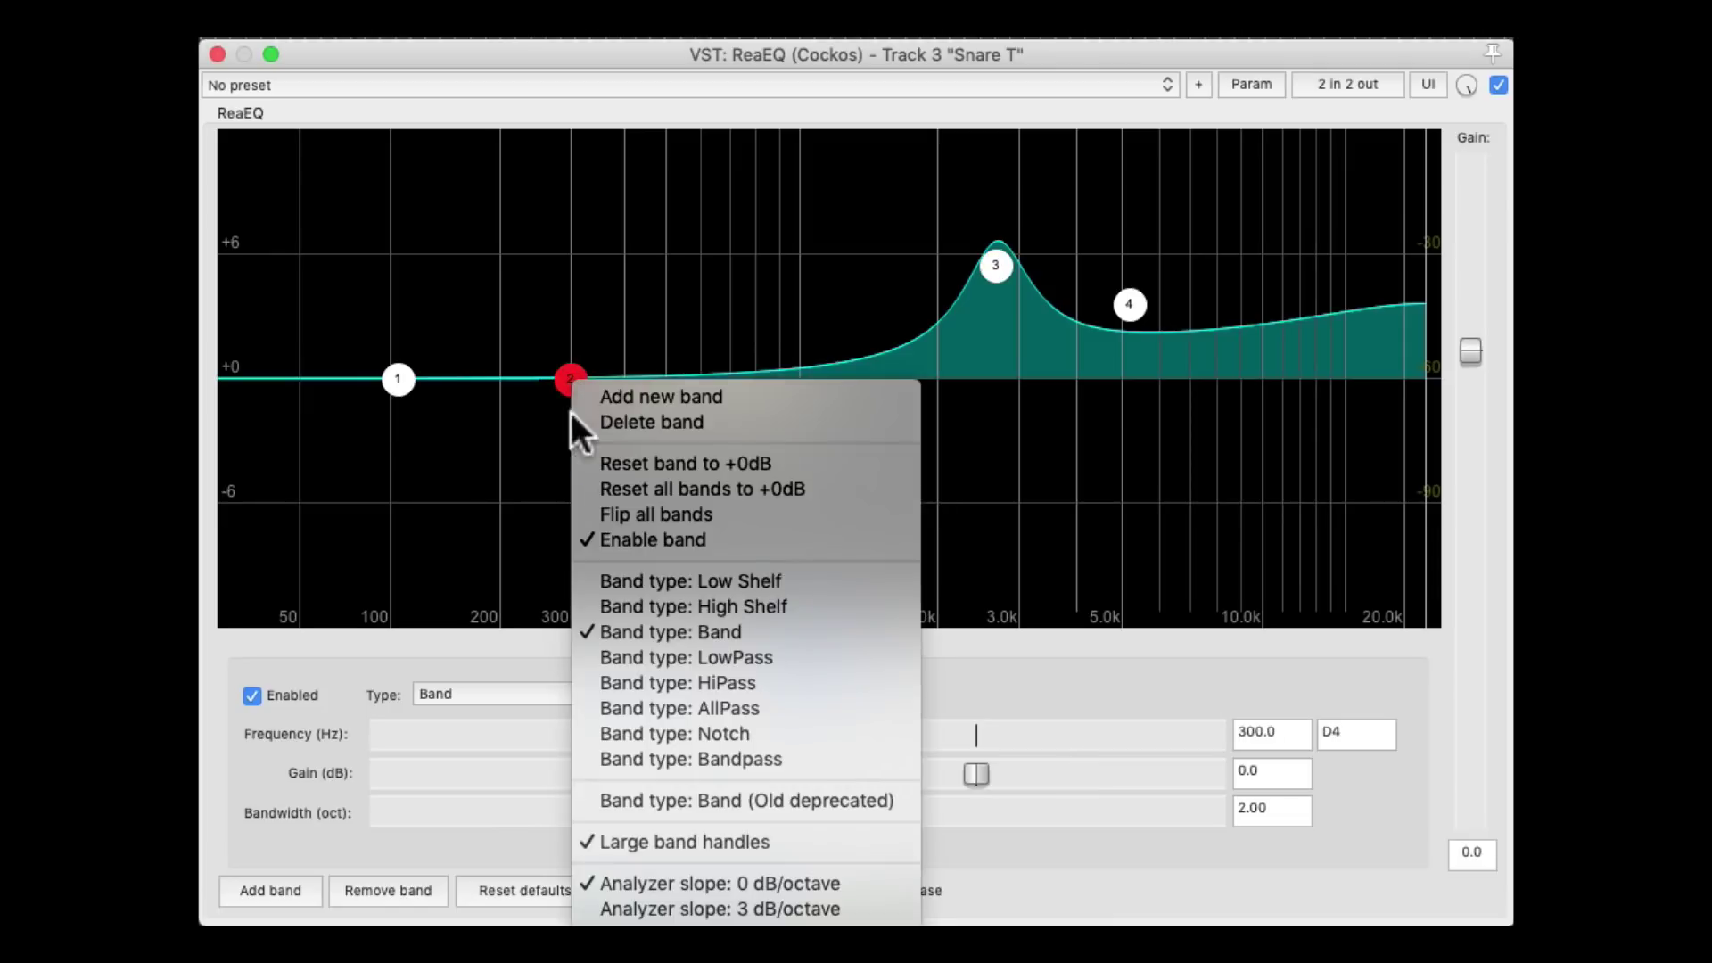
left_click(586, 757)
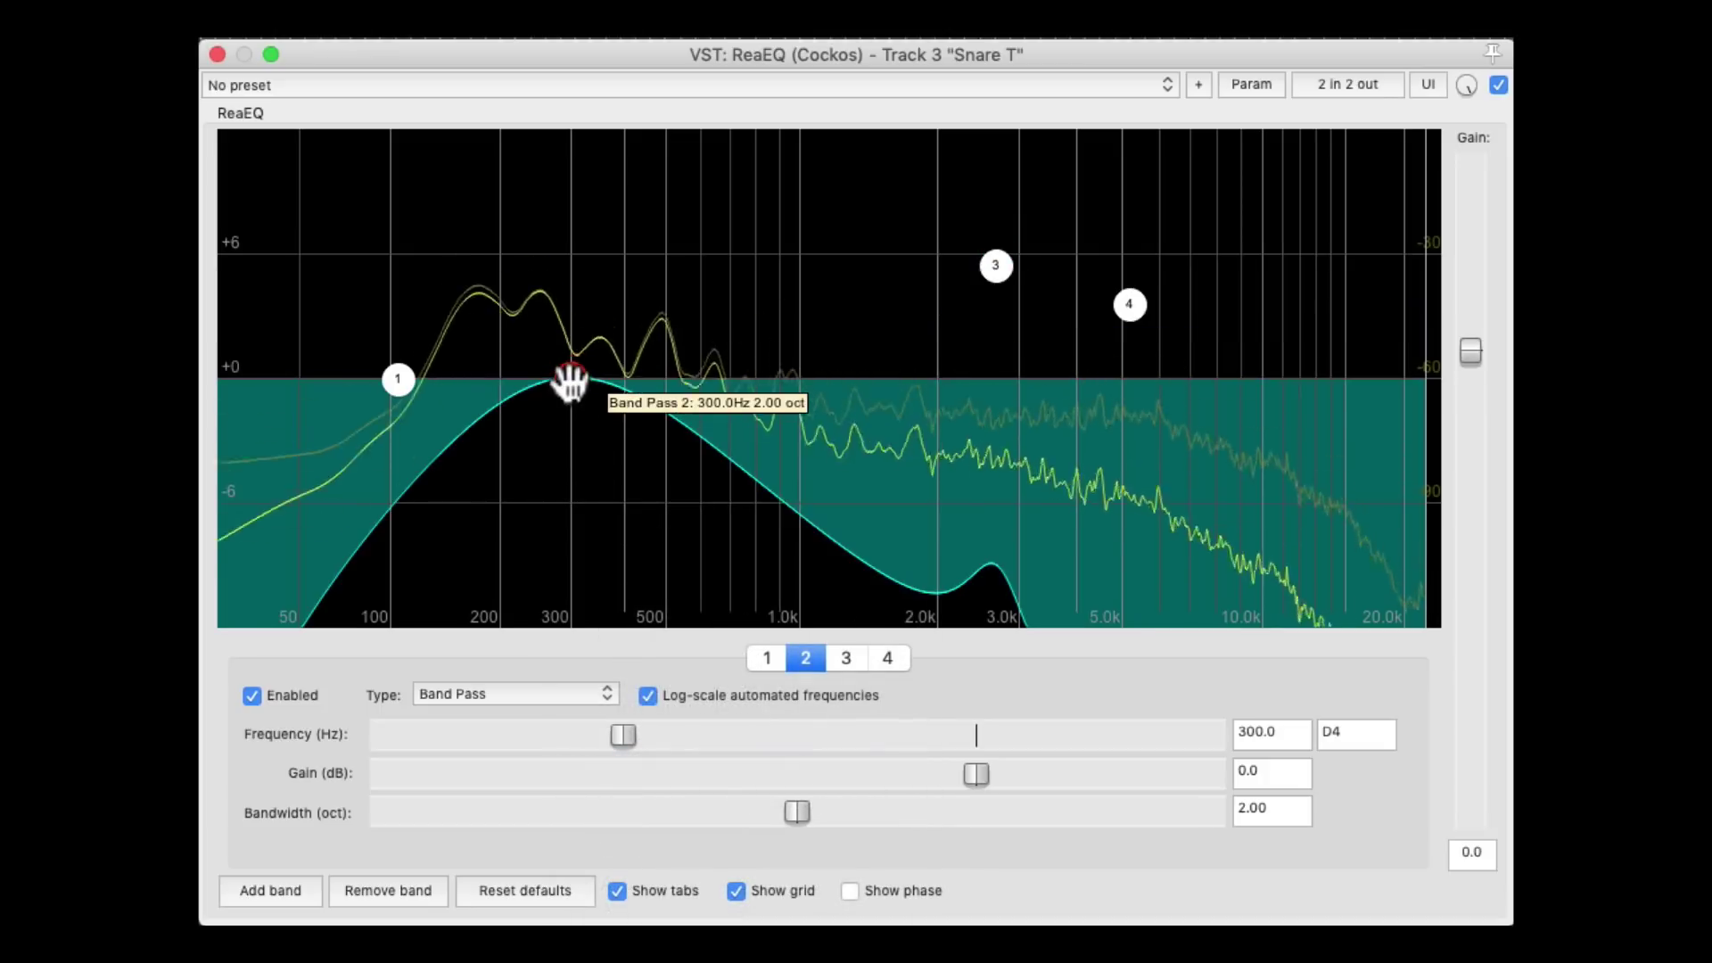
mouse_move(571, 379)
left_mouse_down()
mouse_move(485, 383)
mouse_move(578, 381)
left_mouse_up()
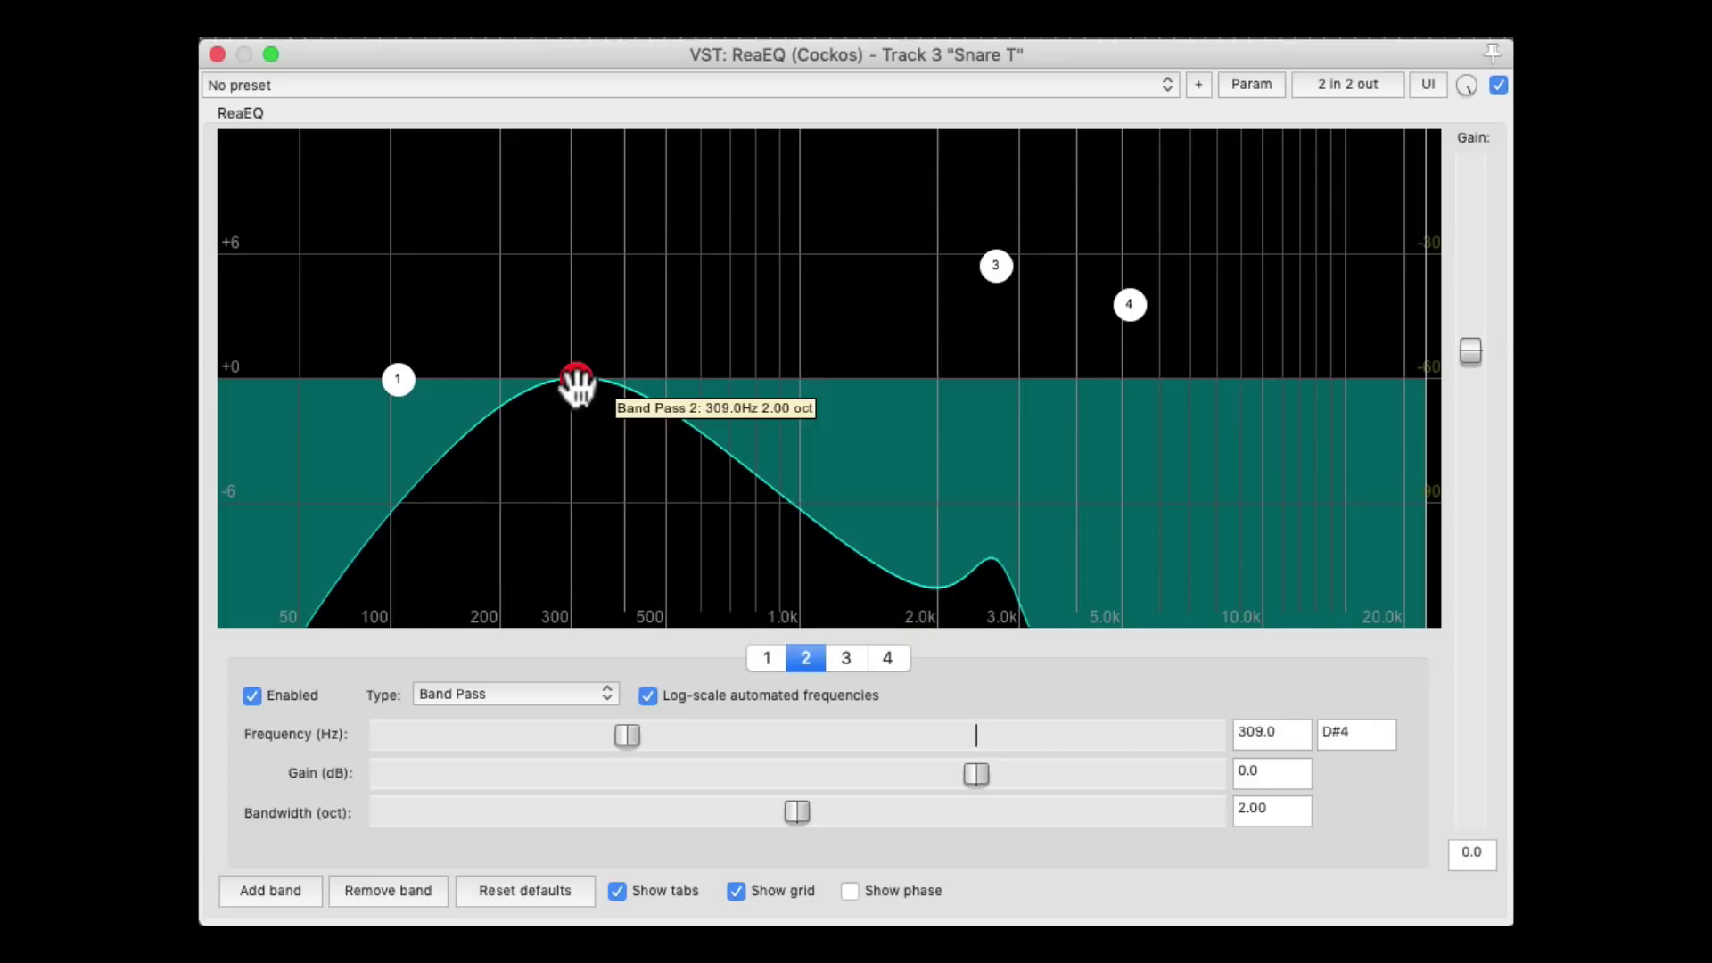
left_click_drag(577, 382, 524, 383)
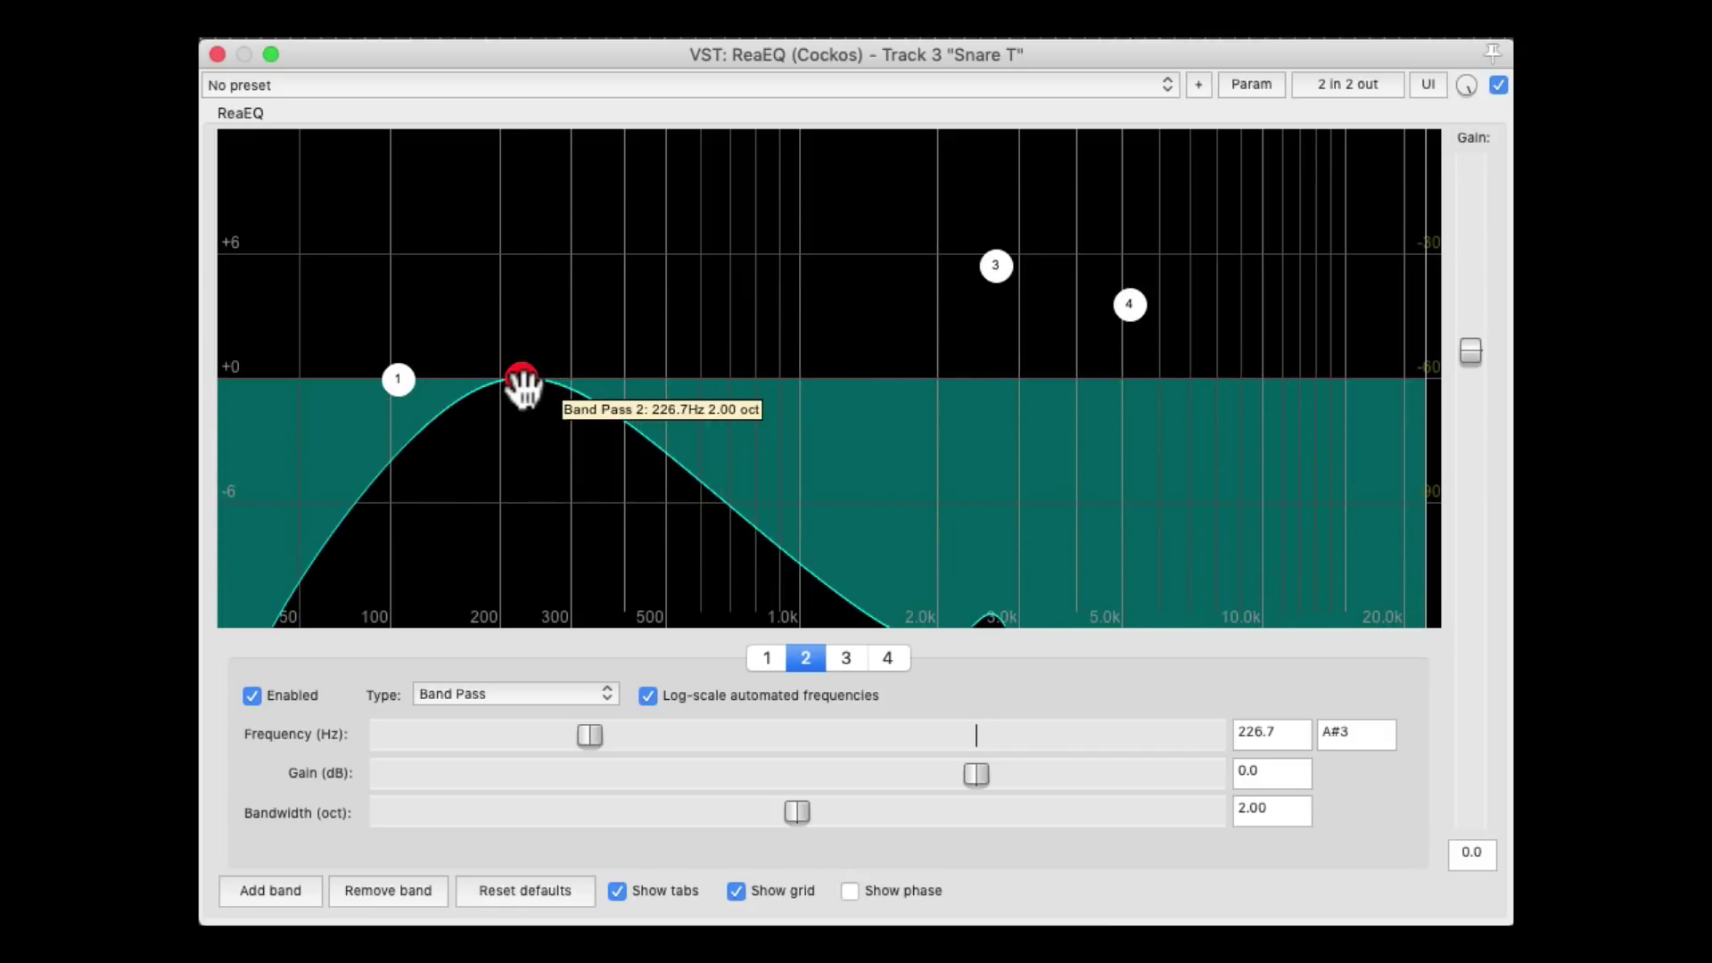
right_click(524, 385)
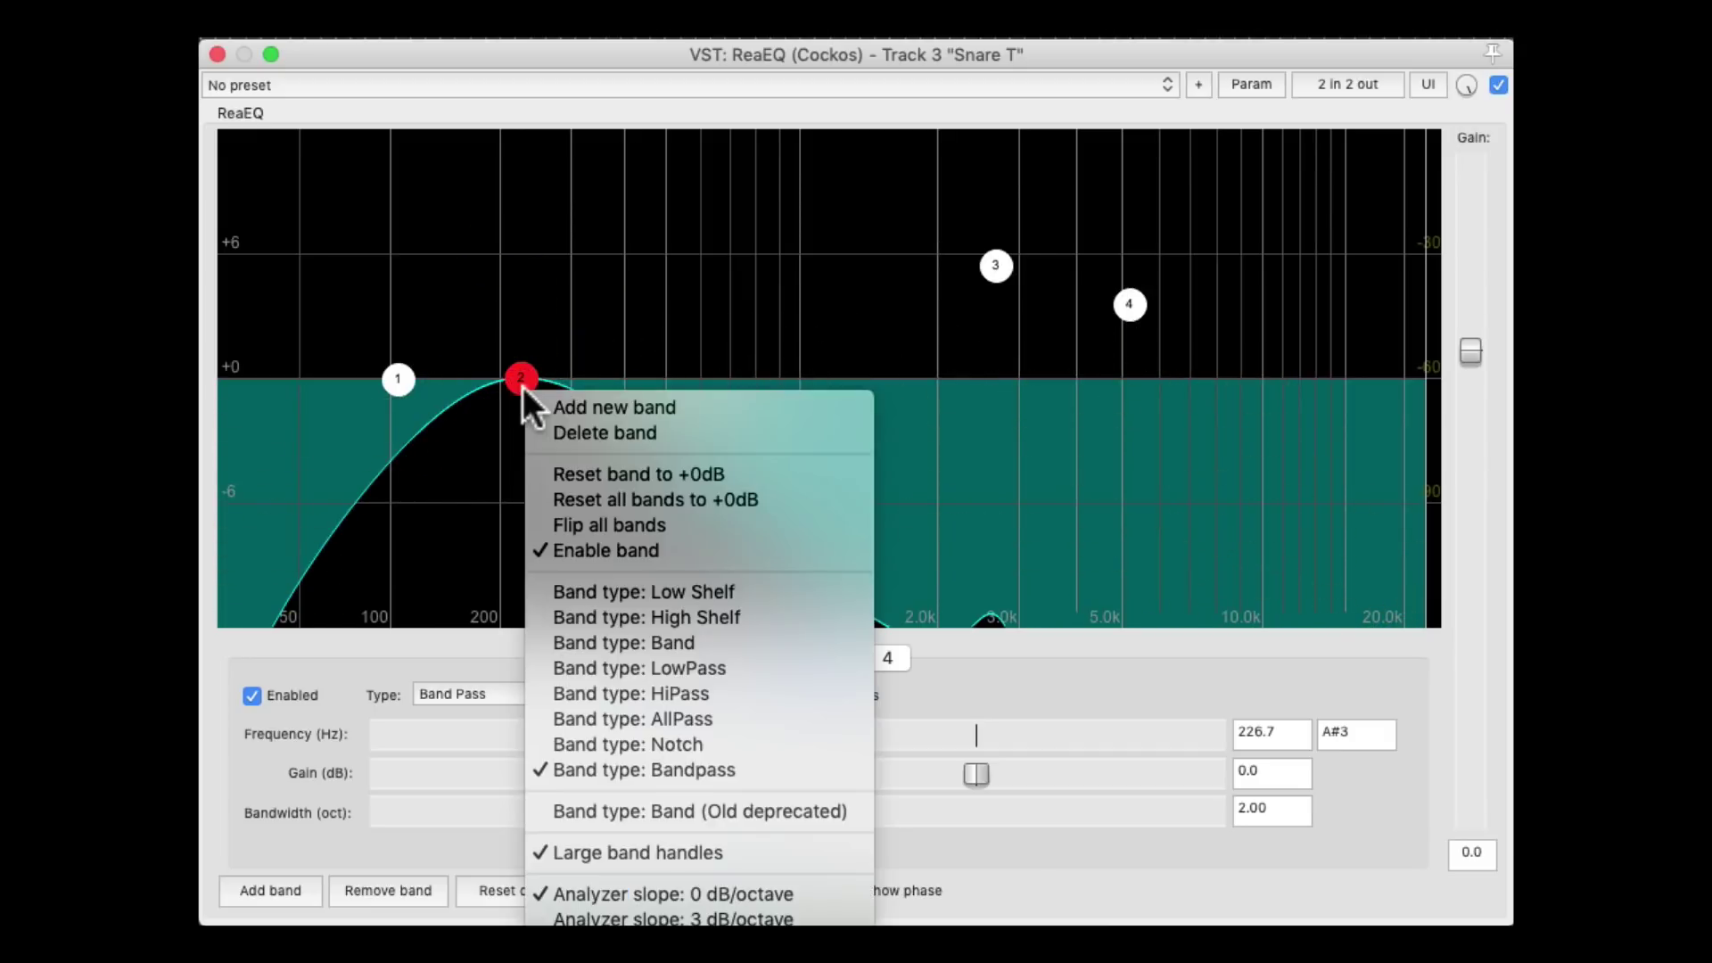
left_click(552, 643)
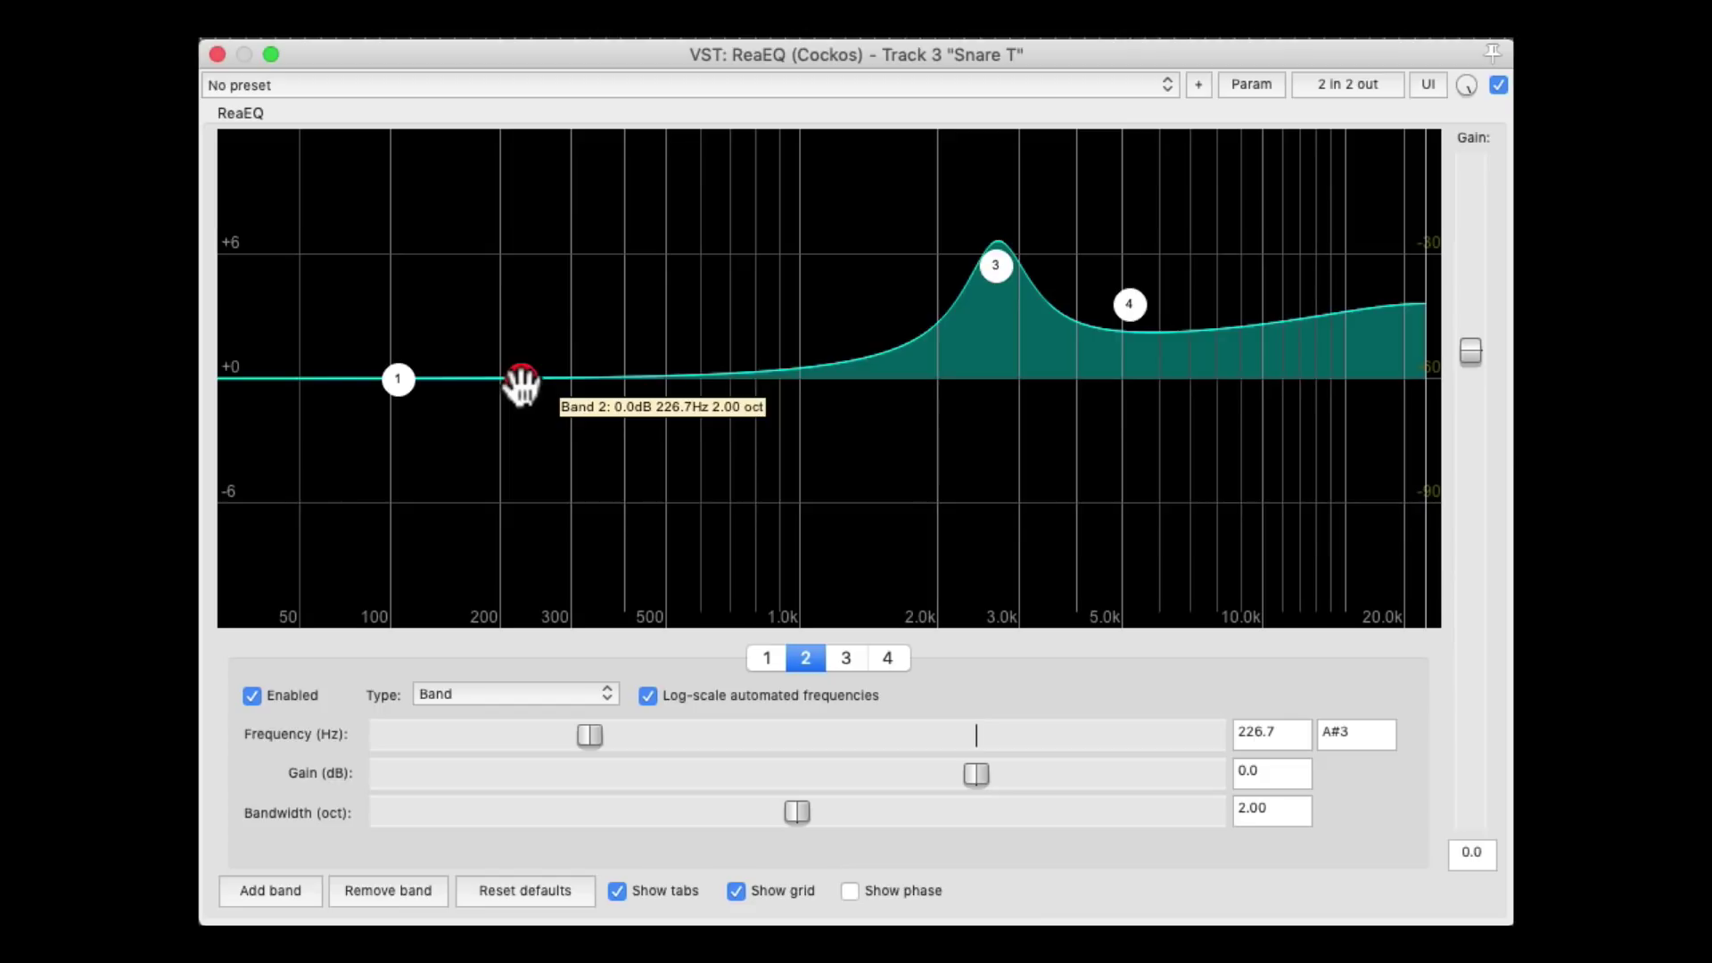
Boost band 2 by 5.6 dB at 264.2 Hz, narrow it to 0.84 oct, and A/B with bypass.
left_click_drag(522, 383, 549, 265)
key("shift")
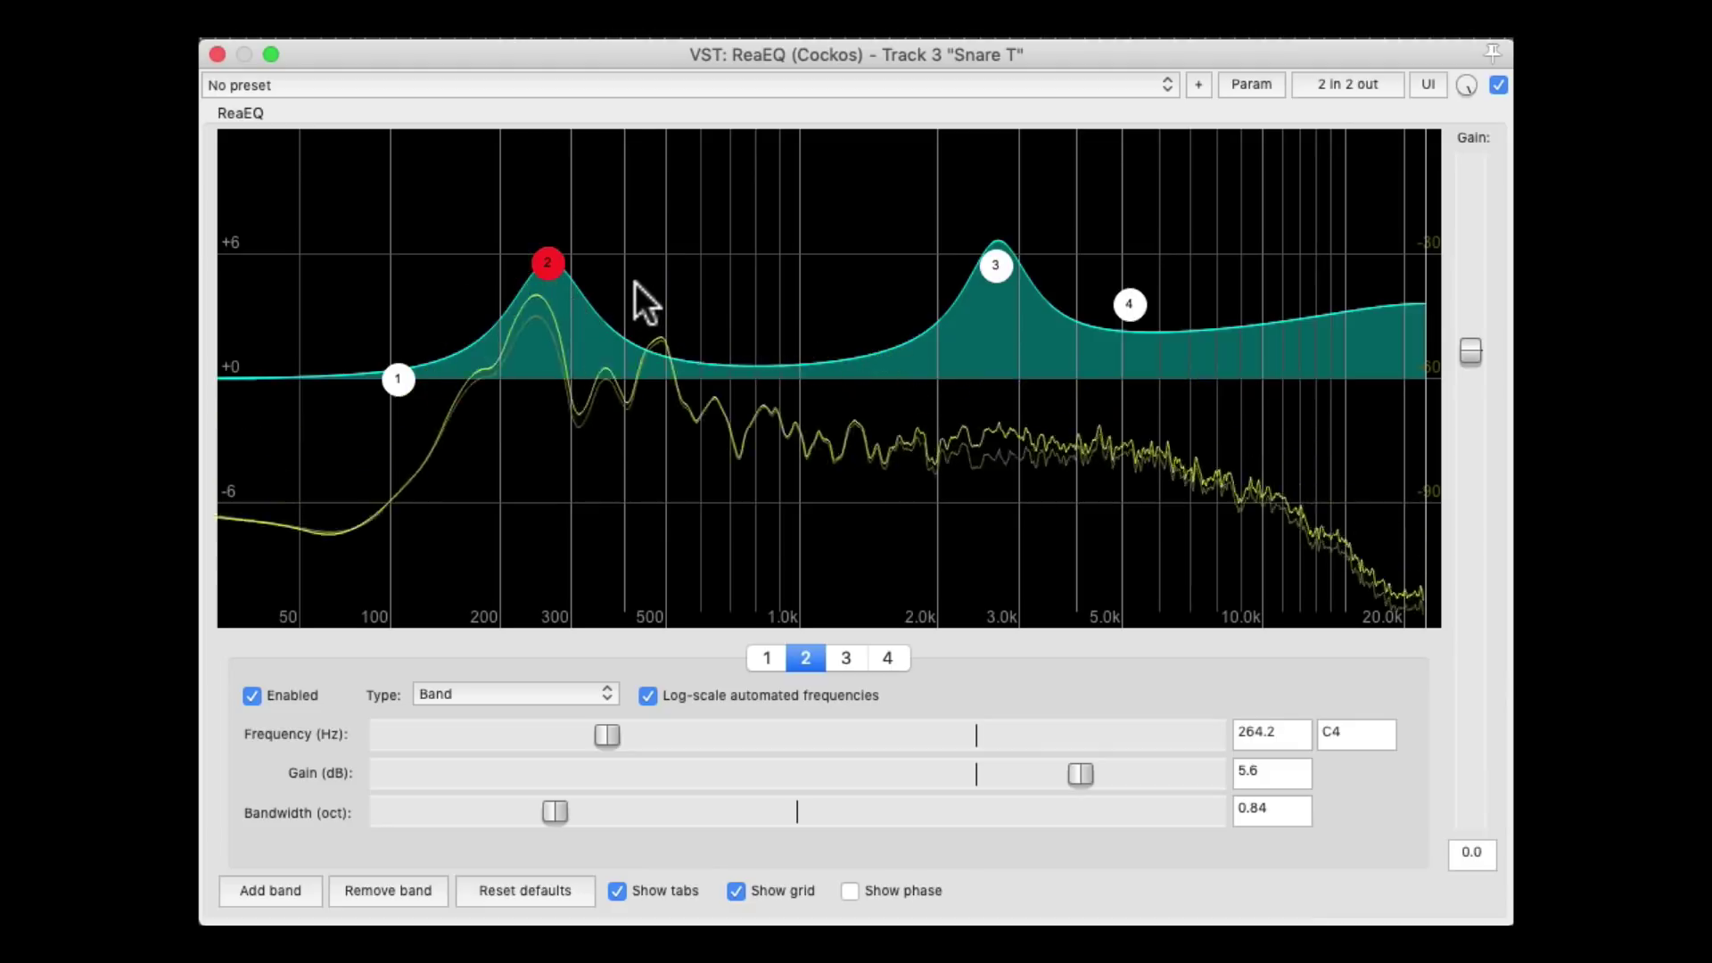
left_click(1500, 85)
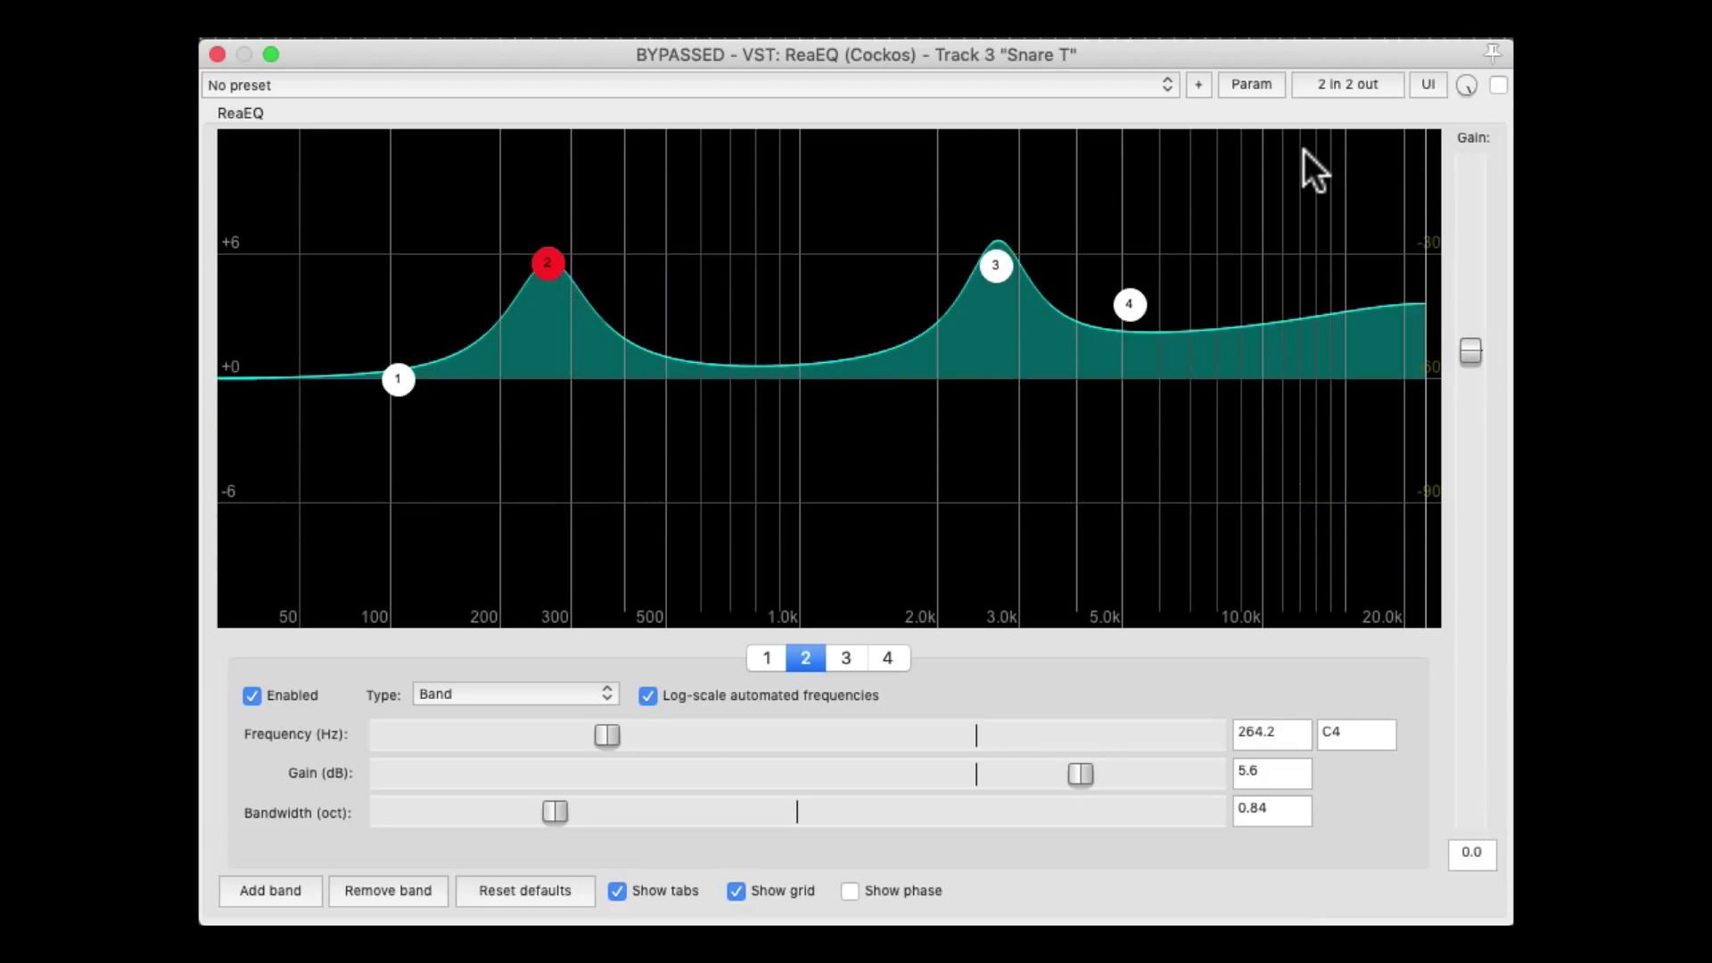
left_click(1499, 85)
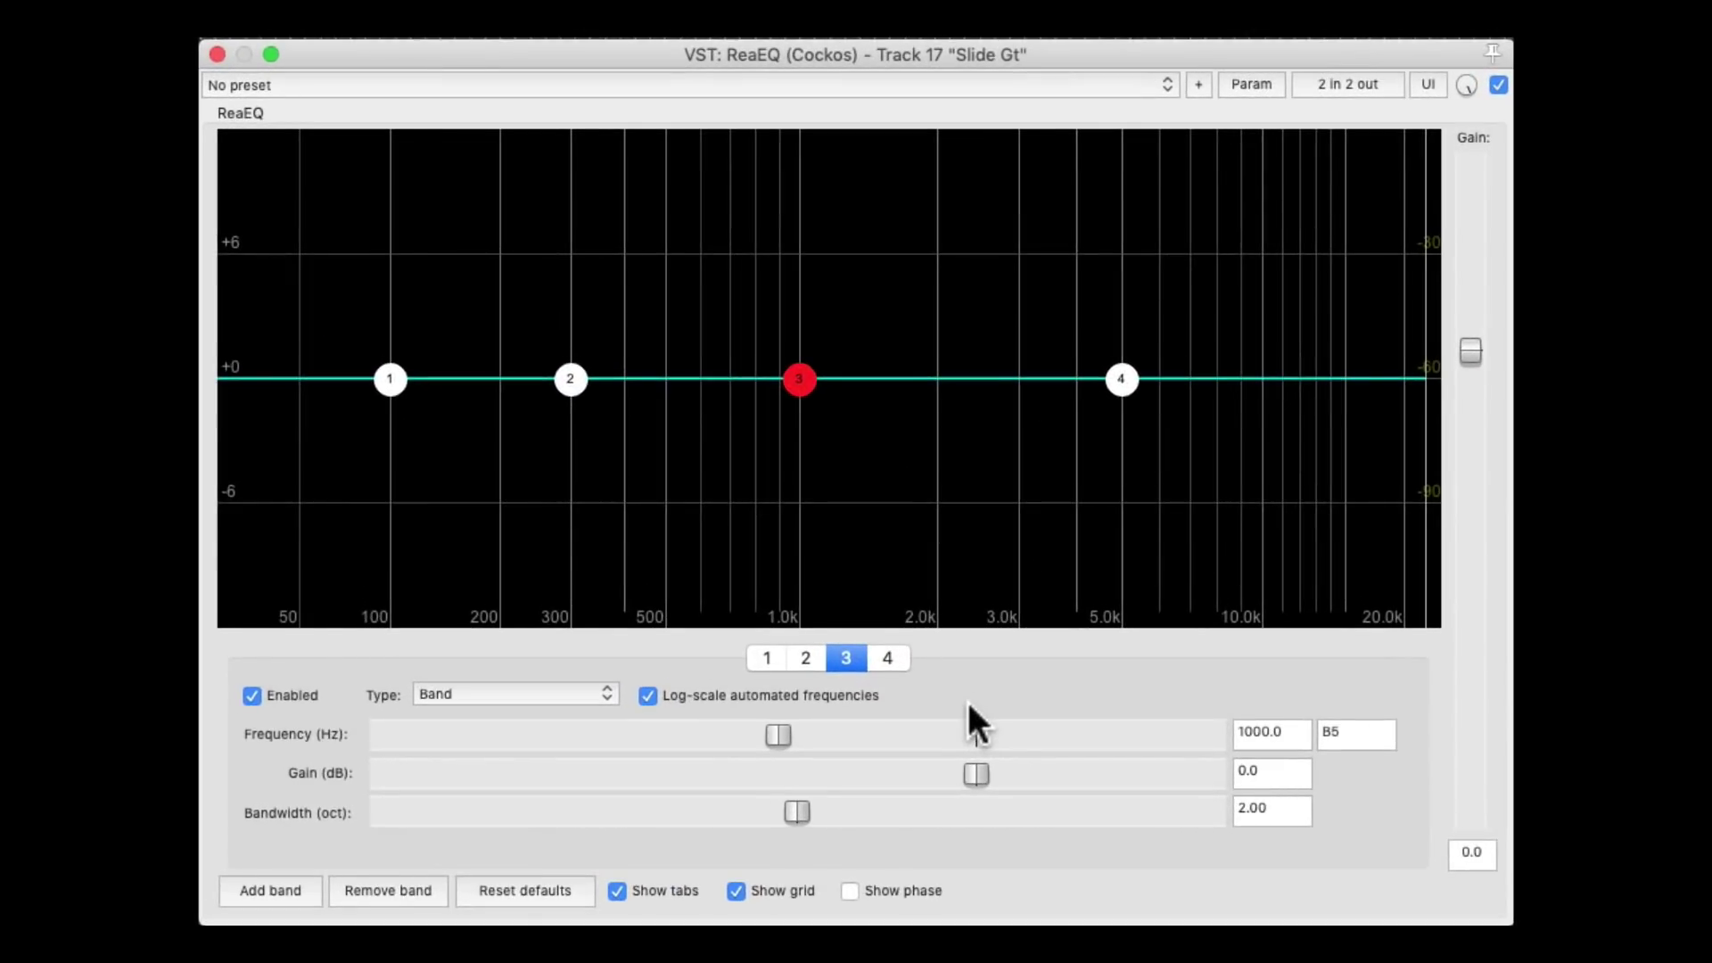
Play the Slide Gt track briefly to watch its spectrum on the flat EQ.
key("space")
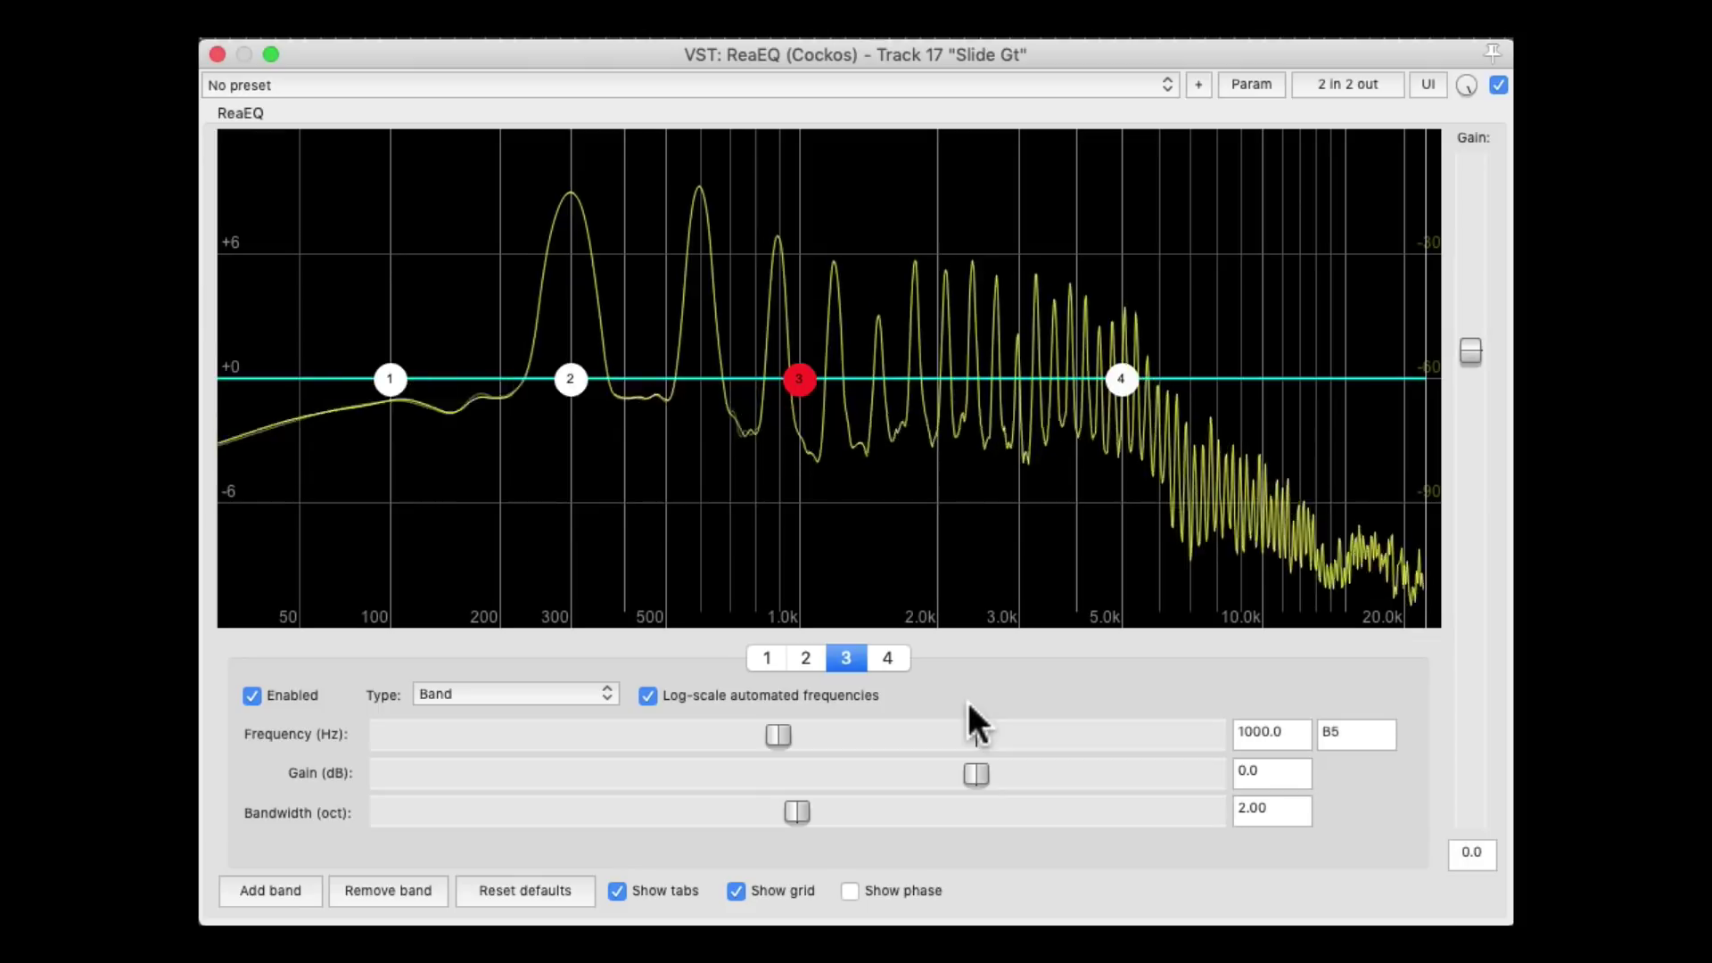
key("space")
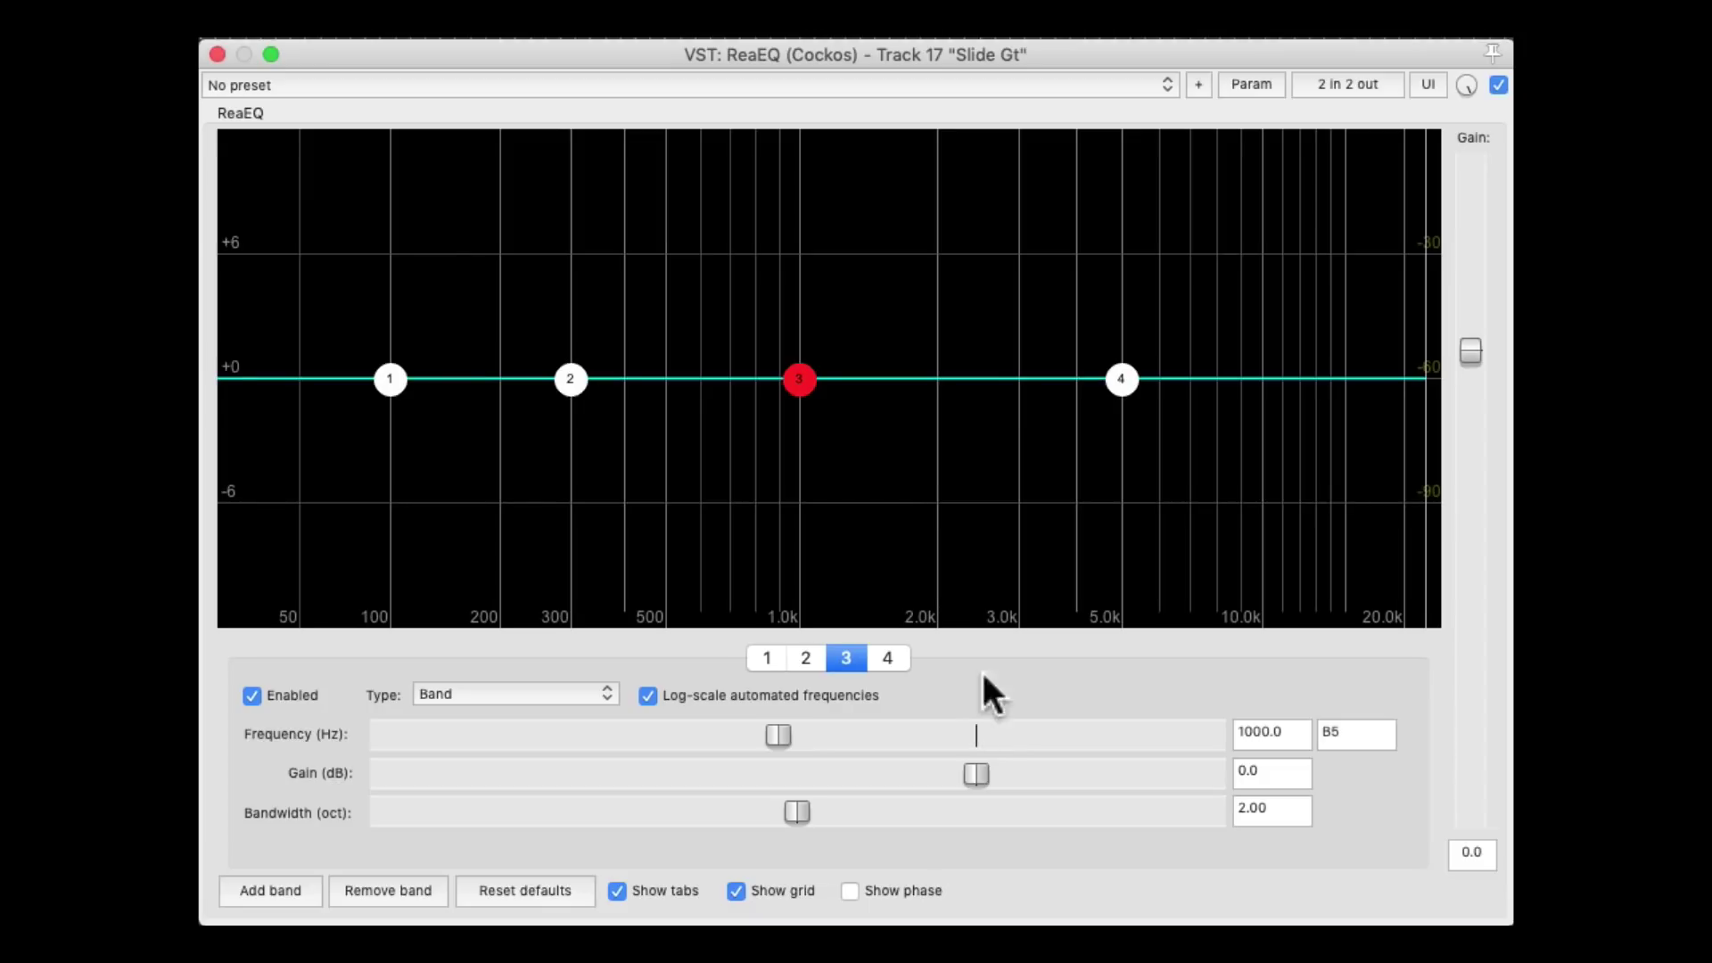
Solo band 3 as a bandpass and sweep it up to about 3.1 kHz.
right_click(799, 379)
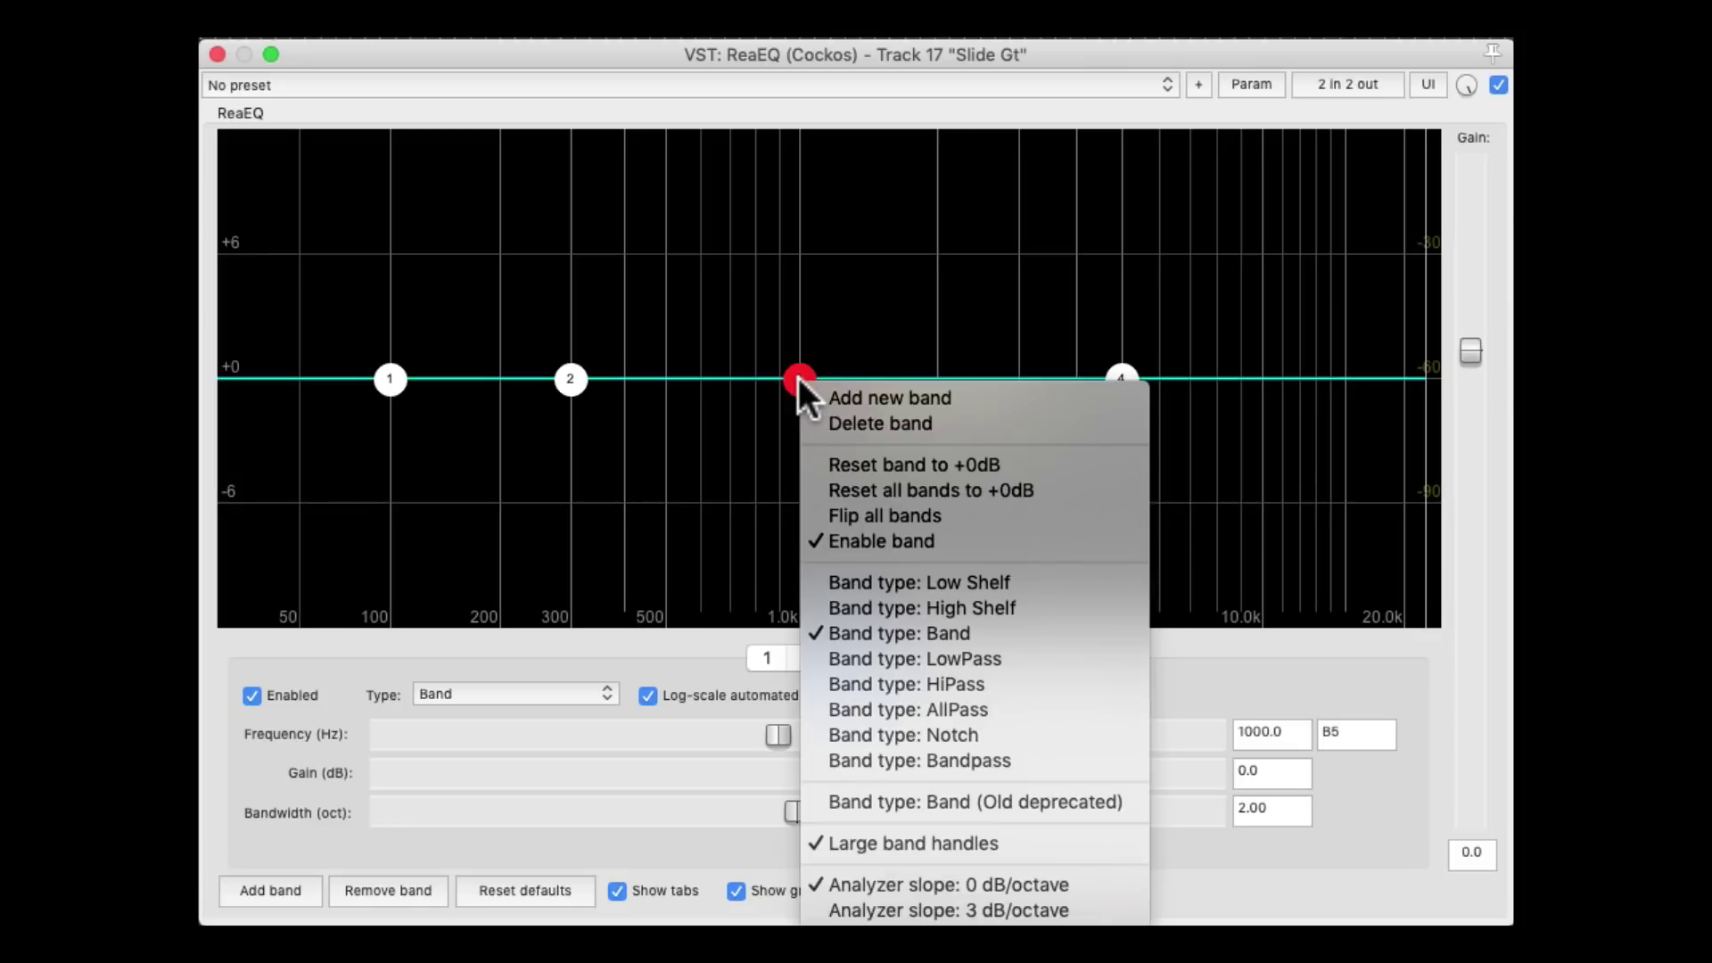
left_click(827, 760)
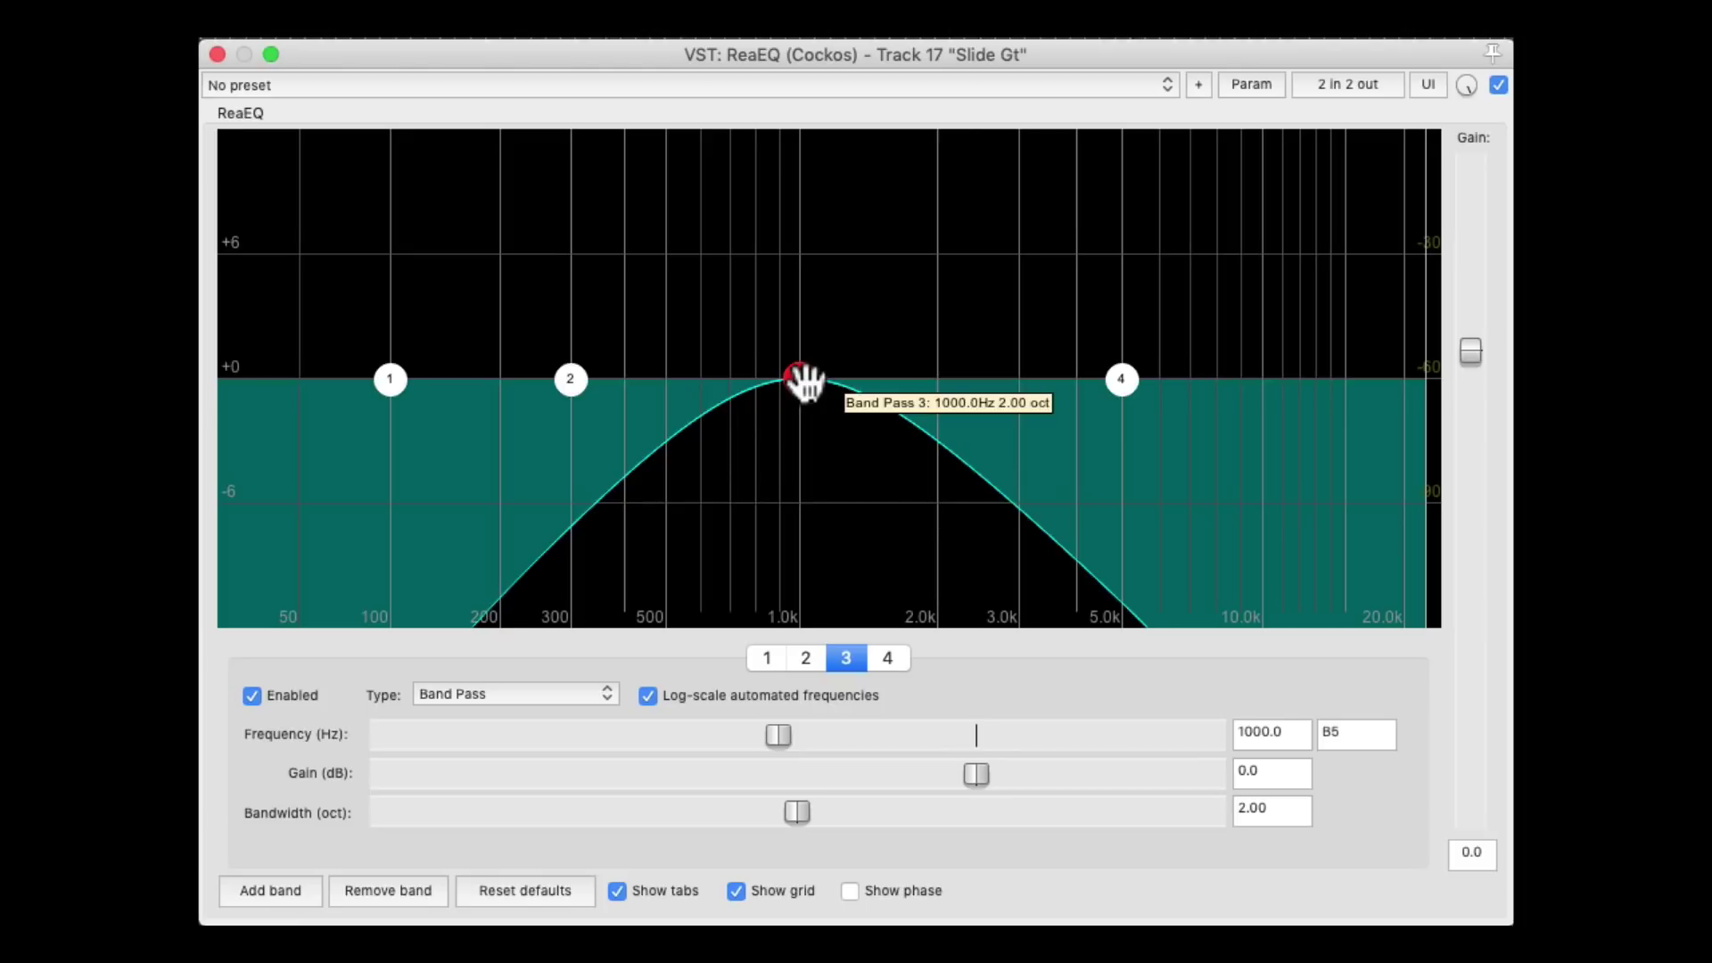
left_click_drag(803, 381, 974, 383)
scroll(997, 382, "down", 3)
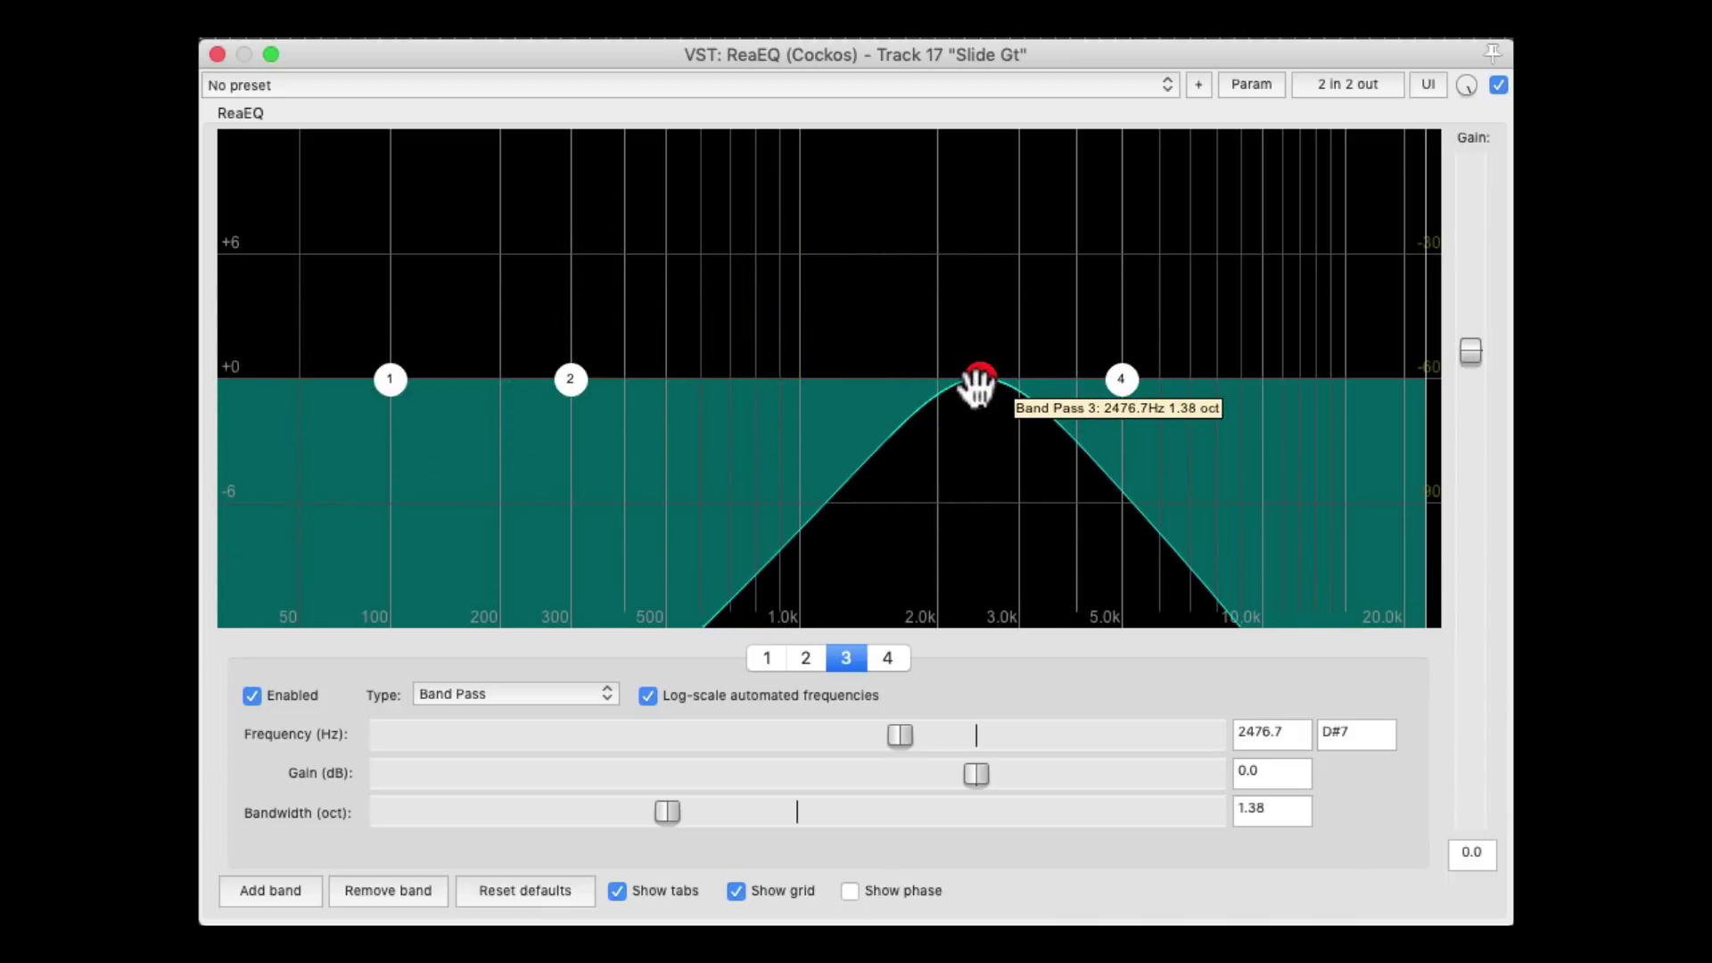
Make band 3 a bell boosting 4.6 dB at 2736.5 Hz with 0.79 oct width.
right_click(981, 379)
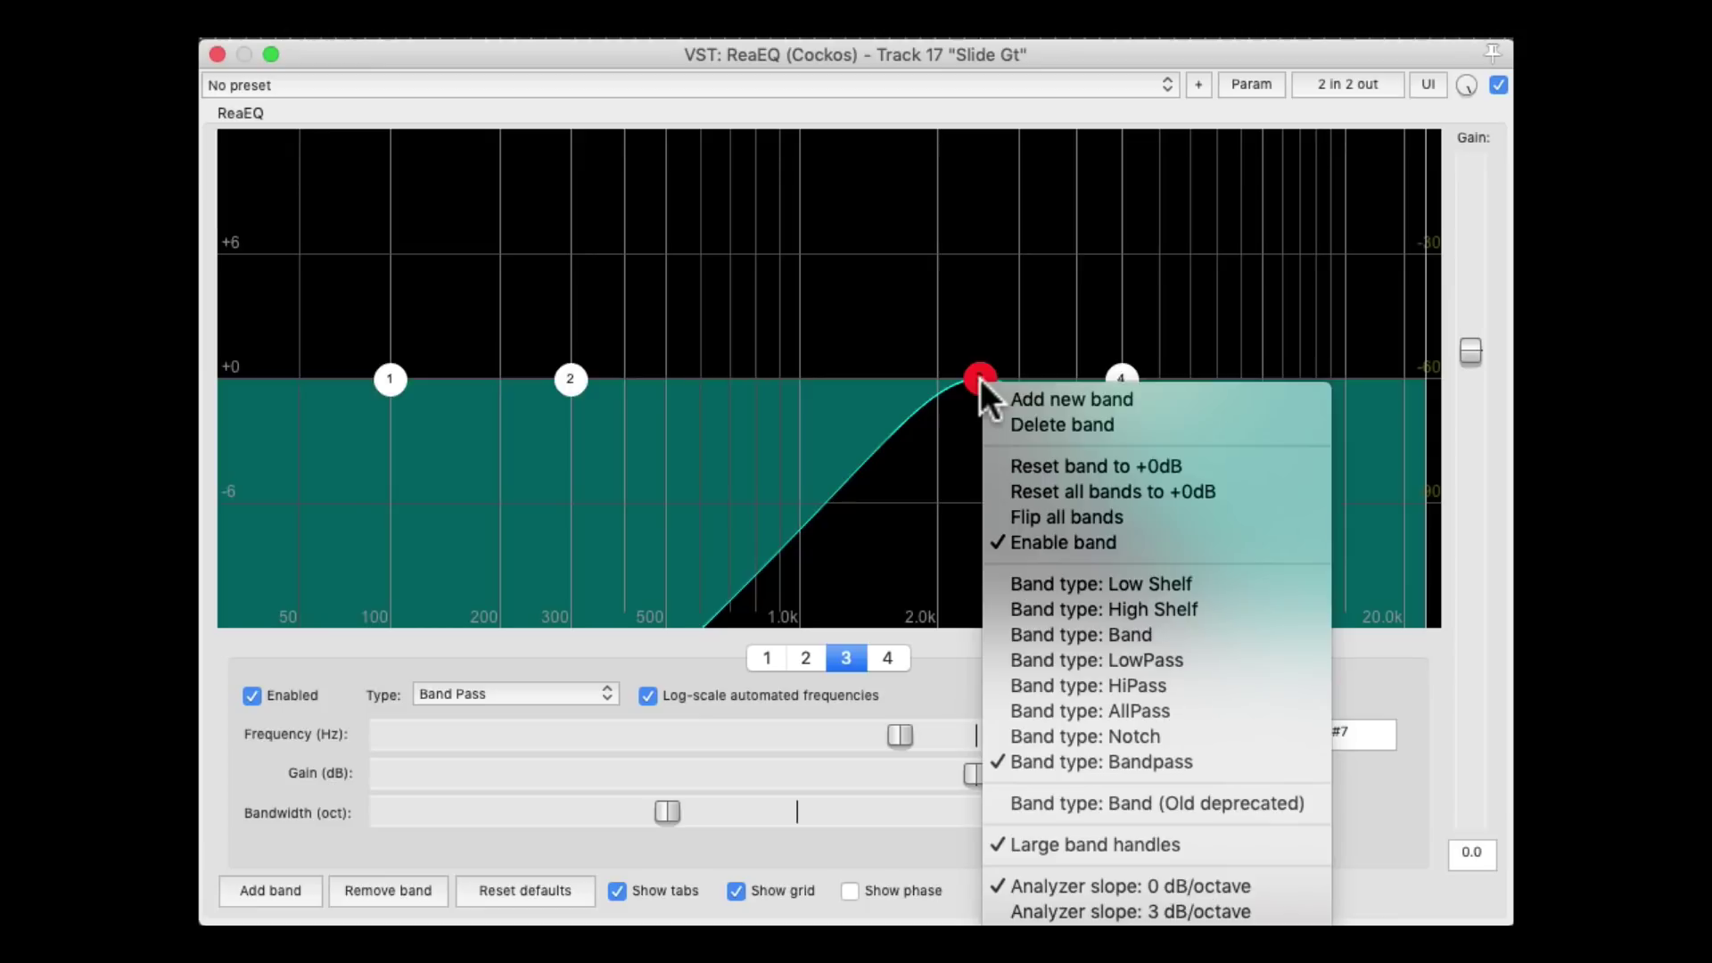
left_click(992, 638)
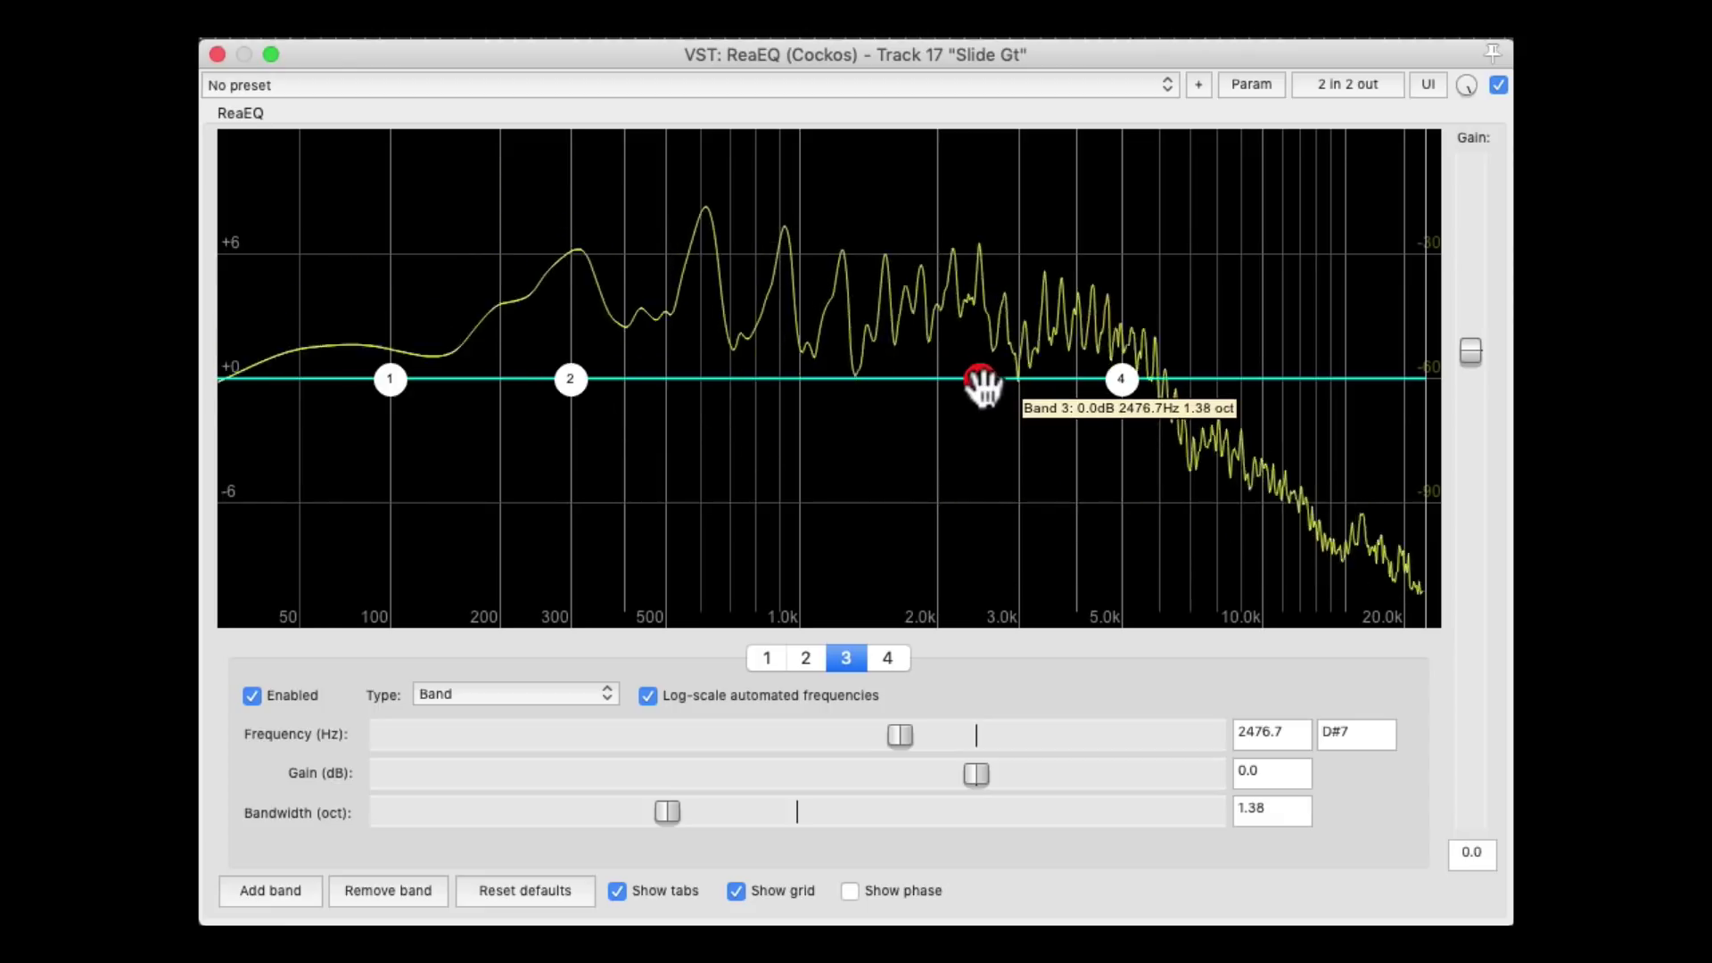
left_click_drag(981, 379, 1001, 298)
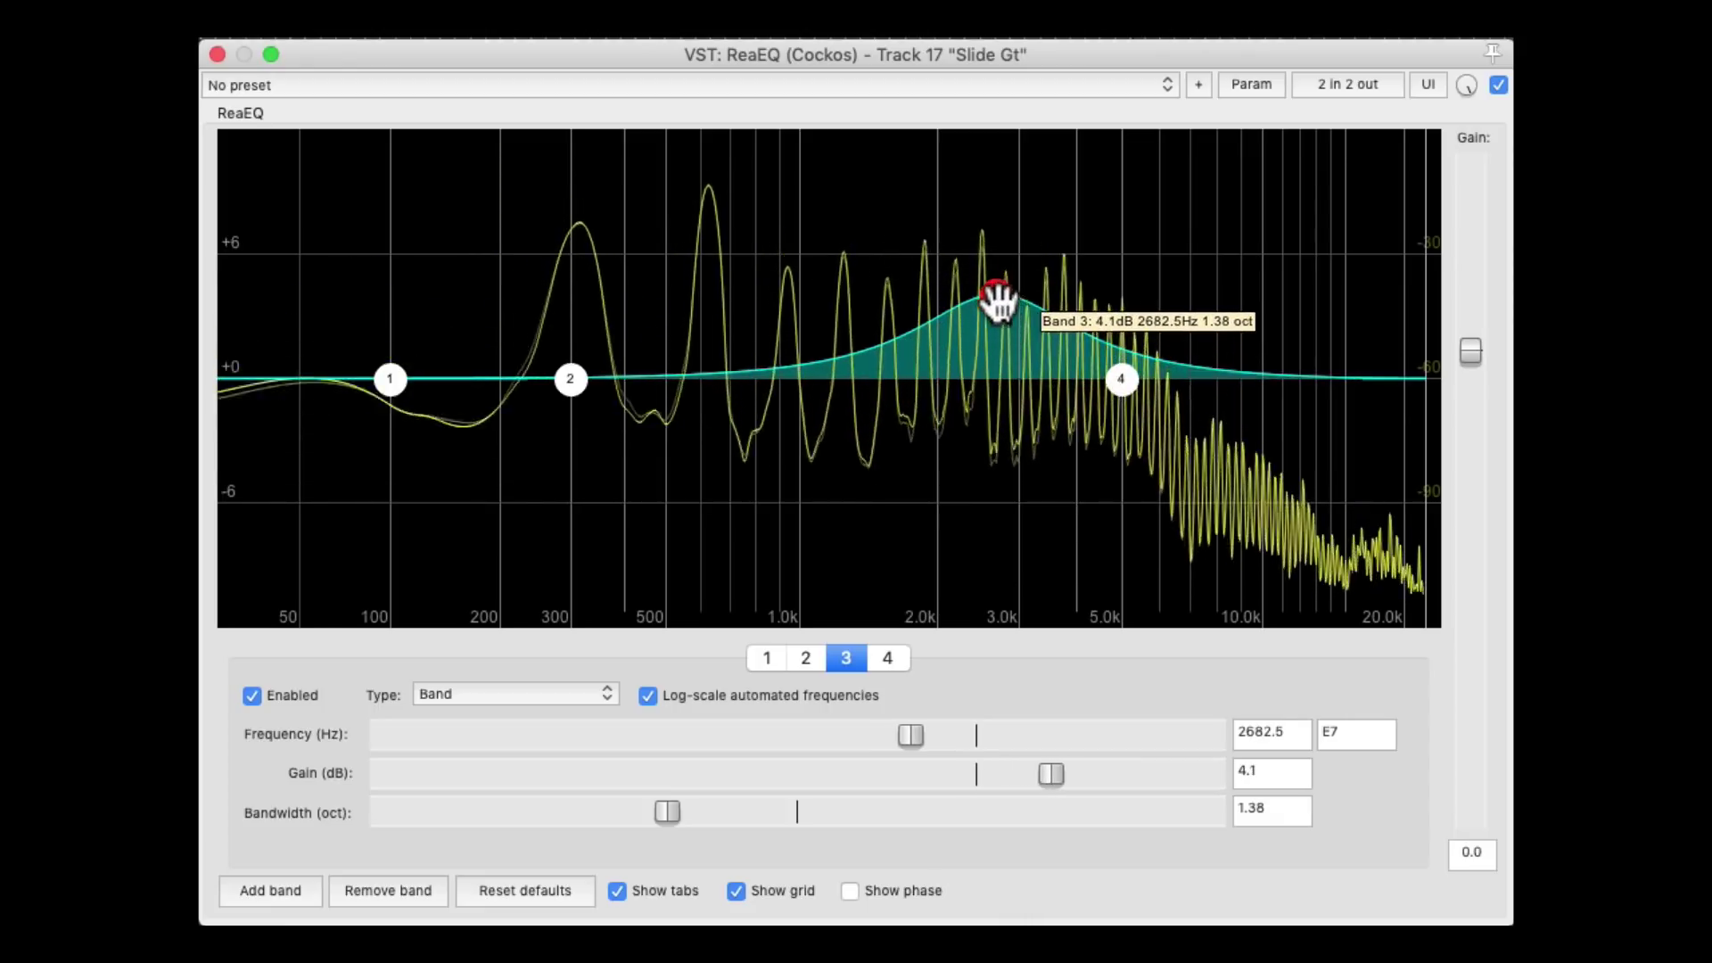
scroll(990, 308, "down", 4)
scroll(981, 301, "down", 3)
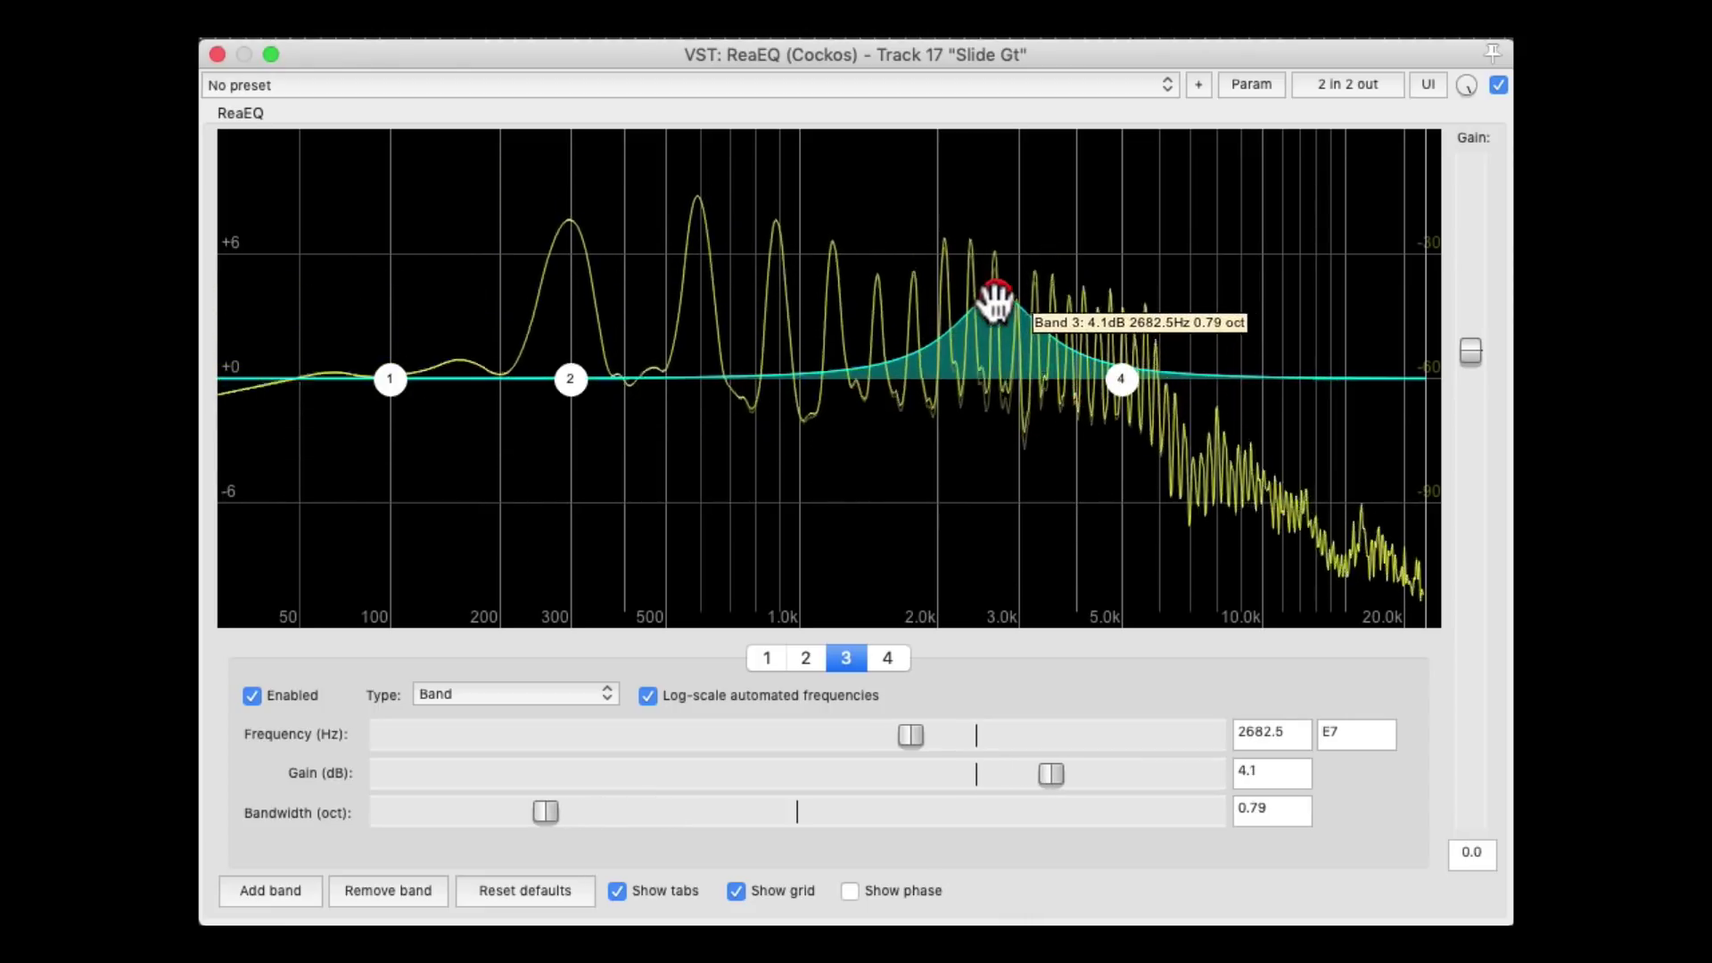
mouse_move(997, 296)
left_mouse_down()
mouse_move(997, 384)
mouse_move(1001, 288)
left_mouse_up()
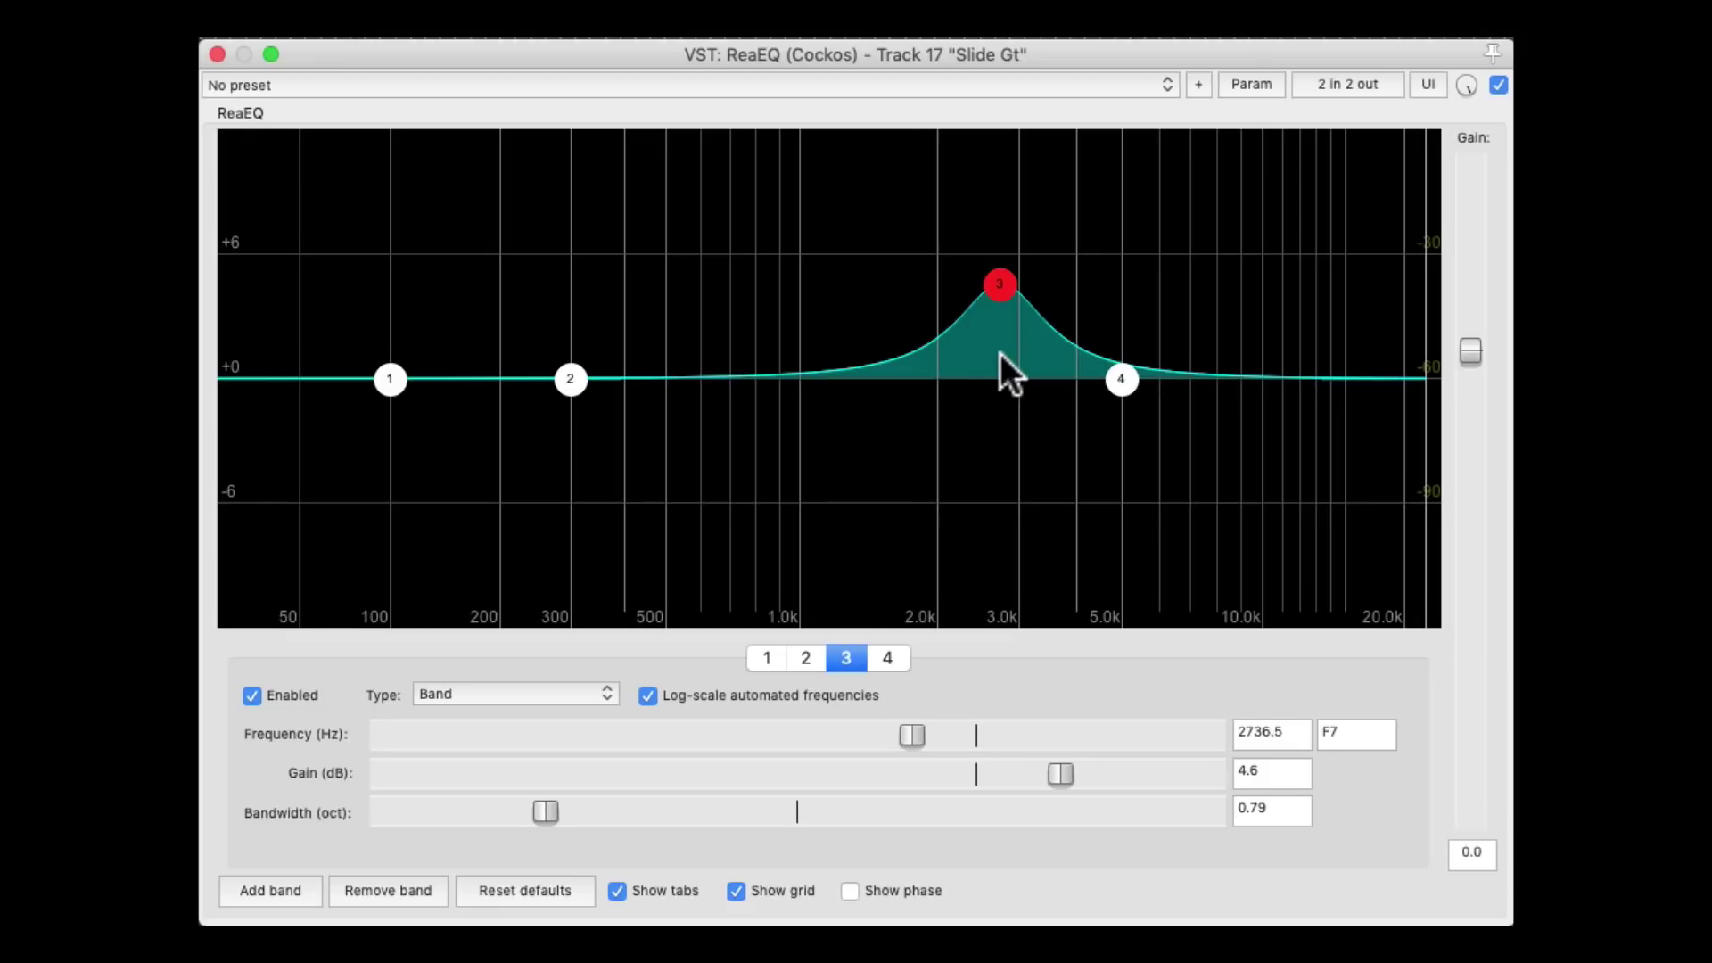
Solo the guitar's band 2 as a bandpass and sweep it from about 190 Hz to 315.9 Hz.
mouse_move(572, 375)
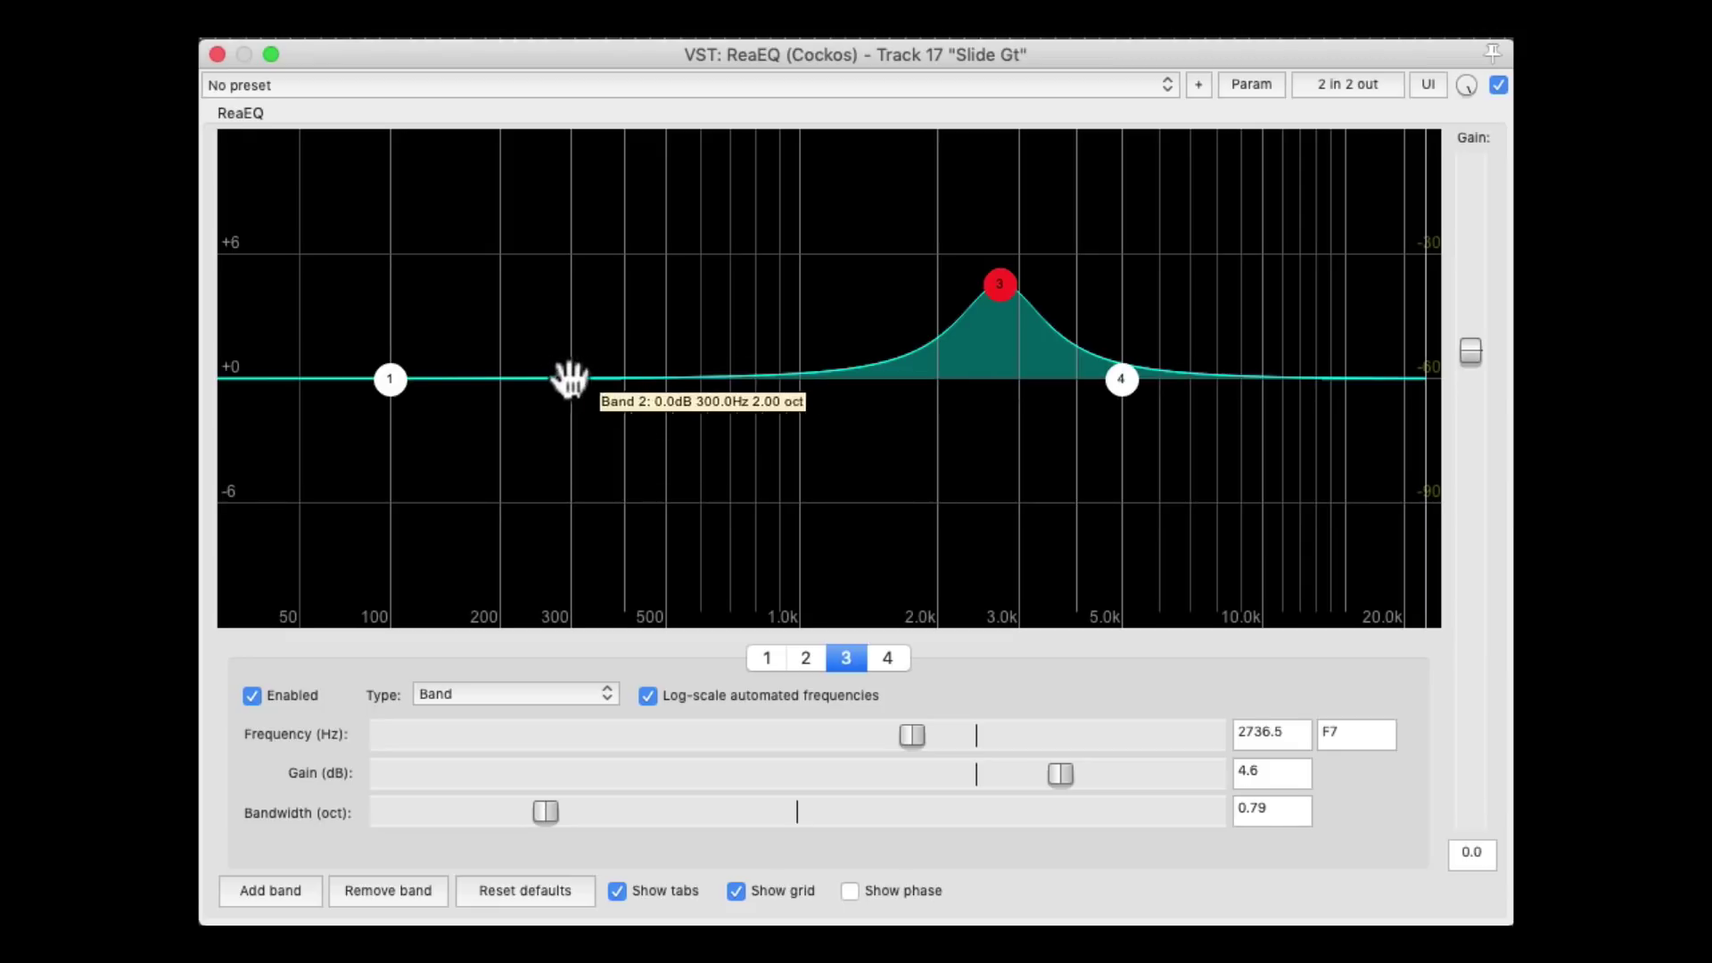
right_click(571, 378)
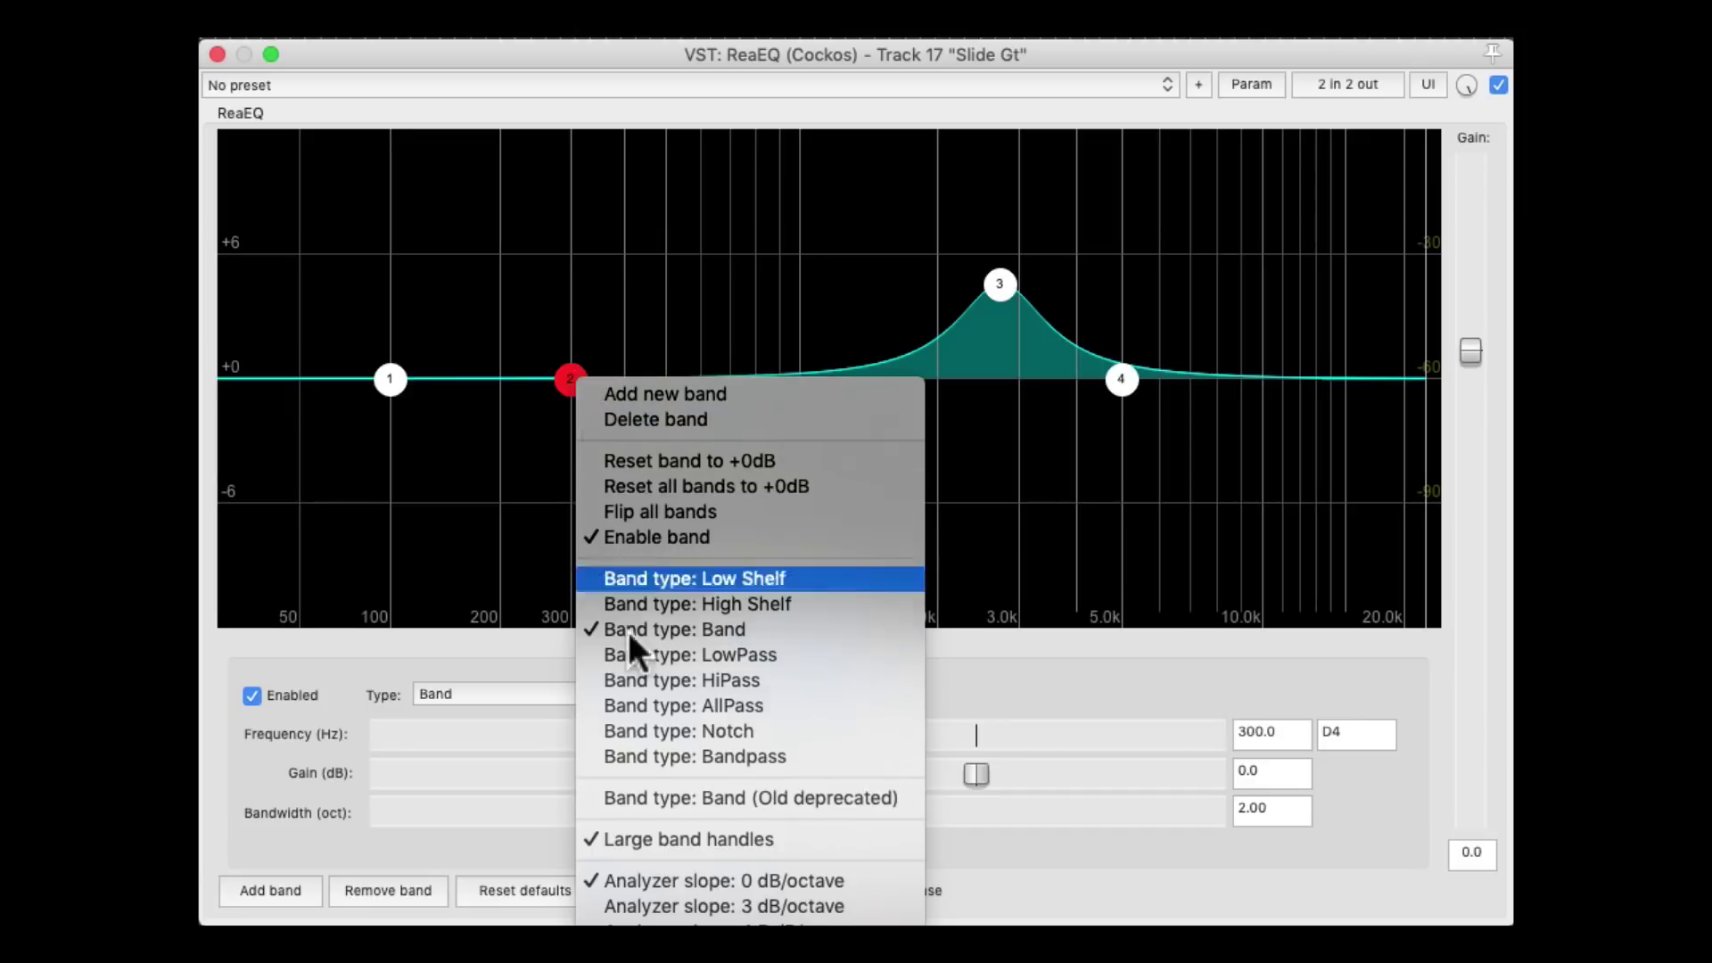
left_click(624, 756)
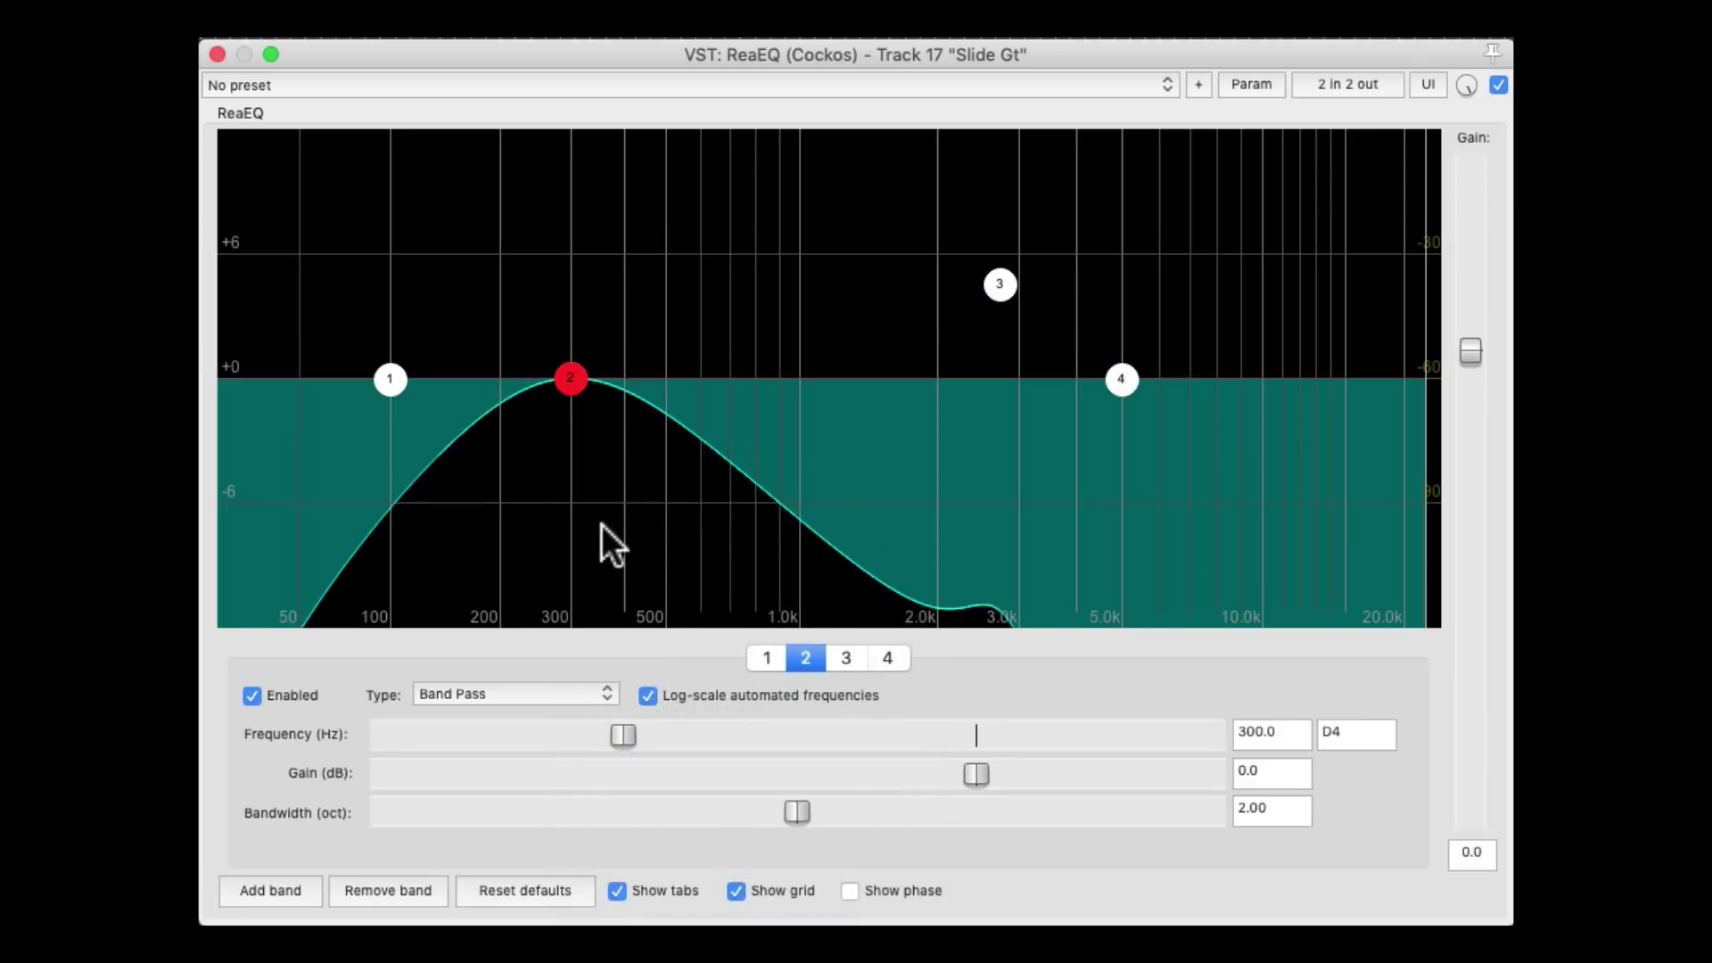
mouse_move(576, 384)
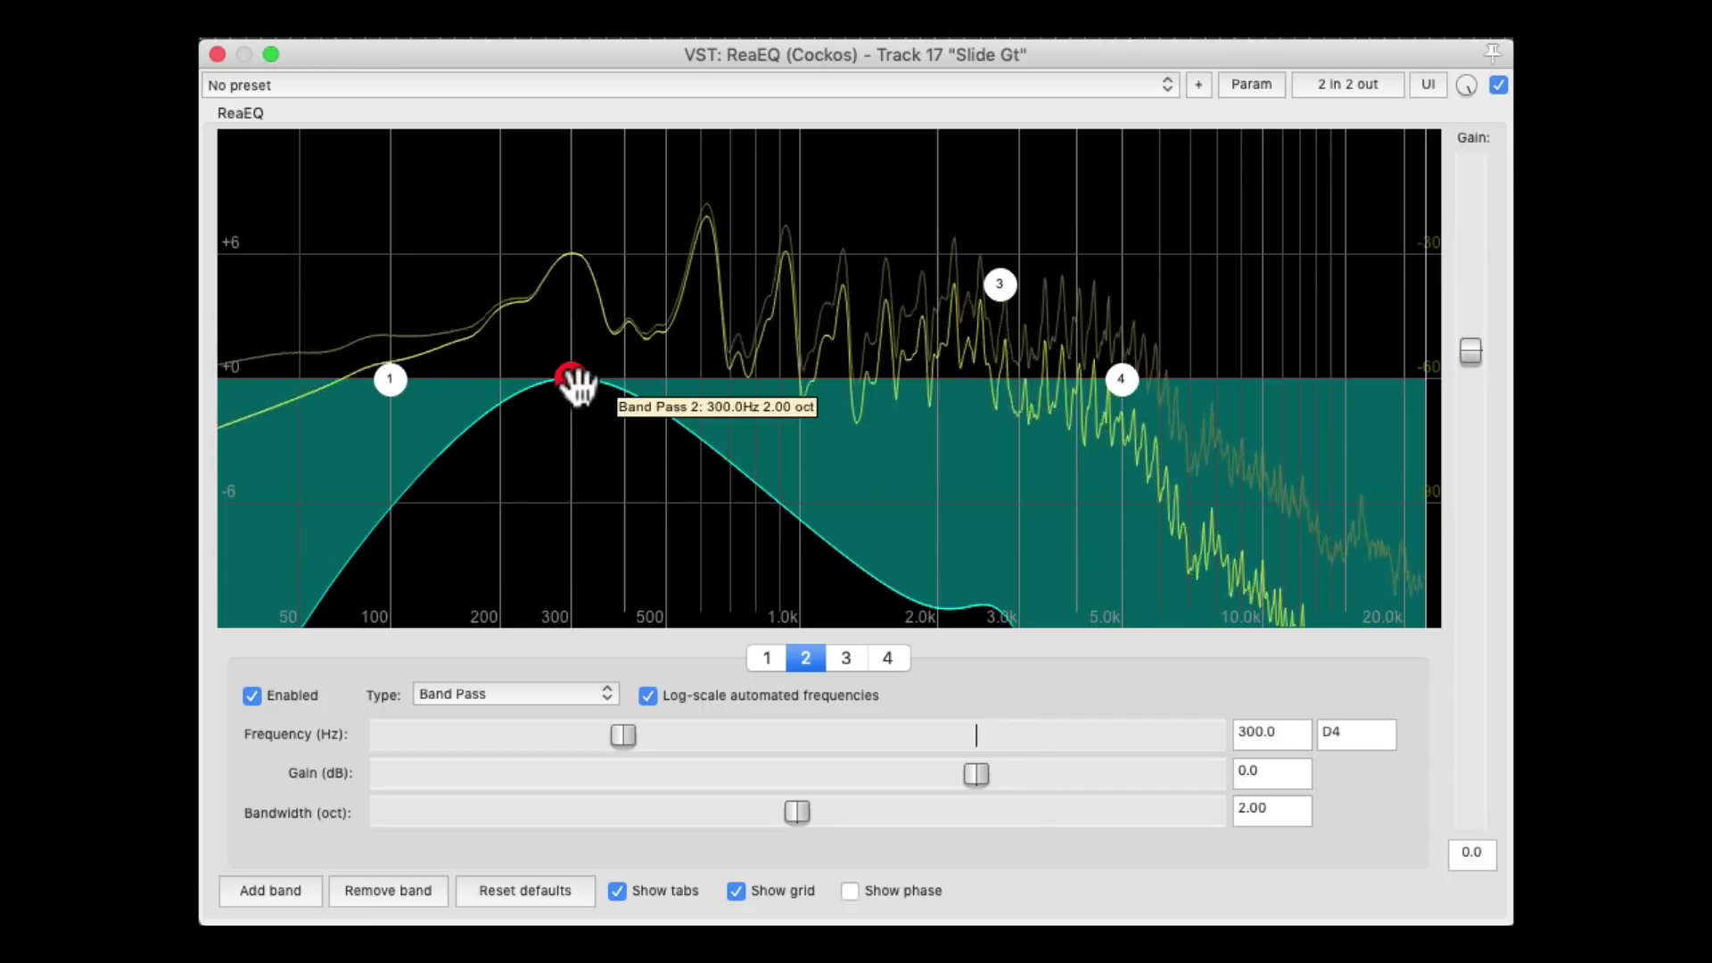
mouse_move(578, 389)
left_mouse_down()
mouse_move(512, 394)
mouse_move(695, 386)
mouse_move(571, 400)
left_mouse_up()
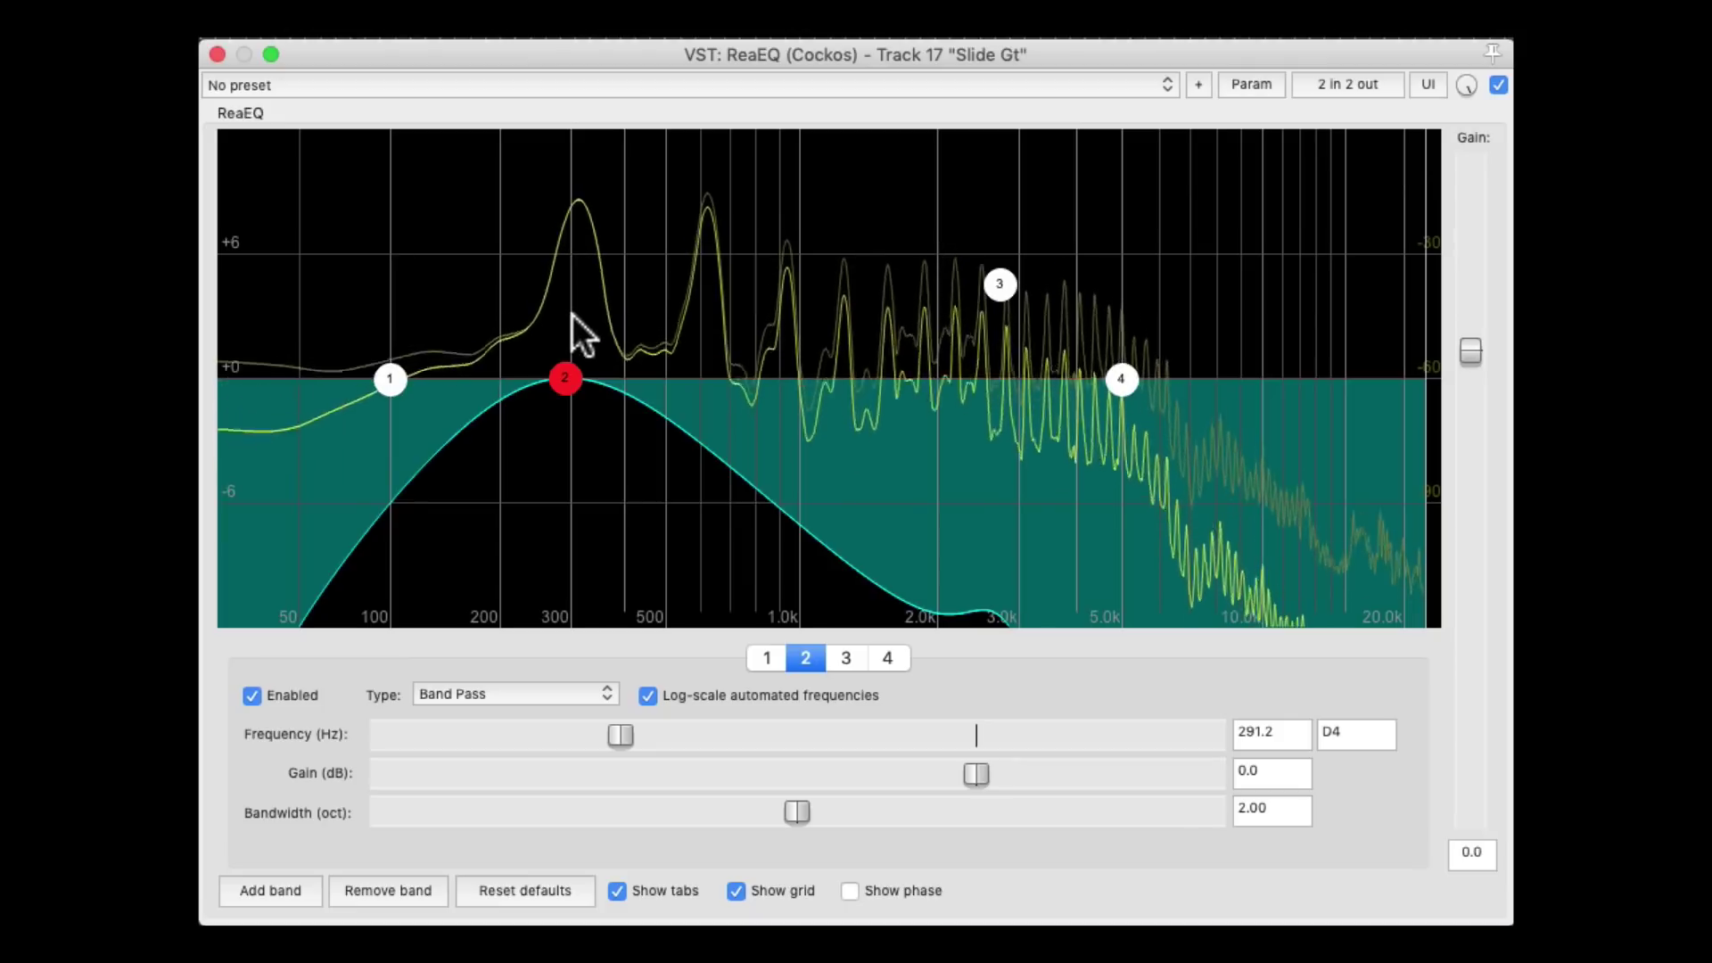
mouse_move(567, 375)
left_mouse_down()
mouse_move(699, 372)
mouse_move(587, 376)
left_mouse_up()
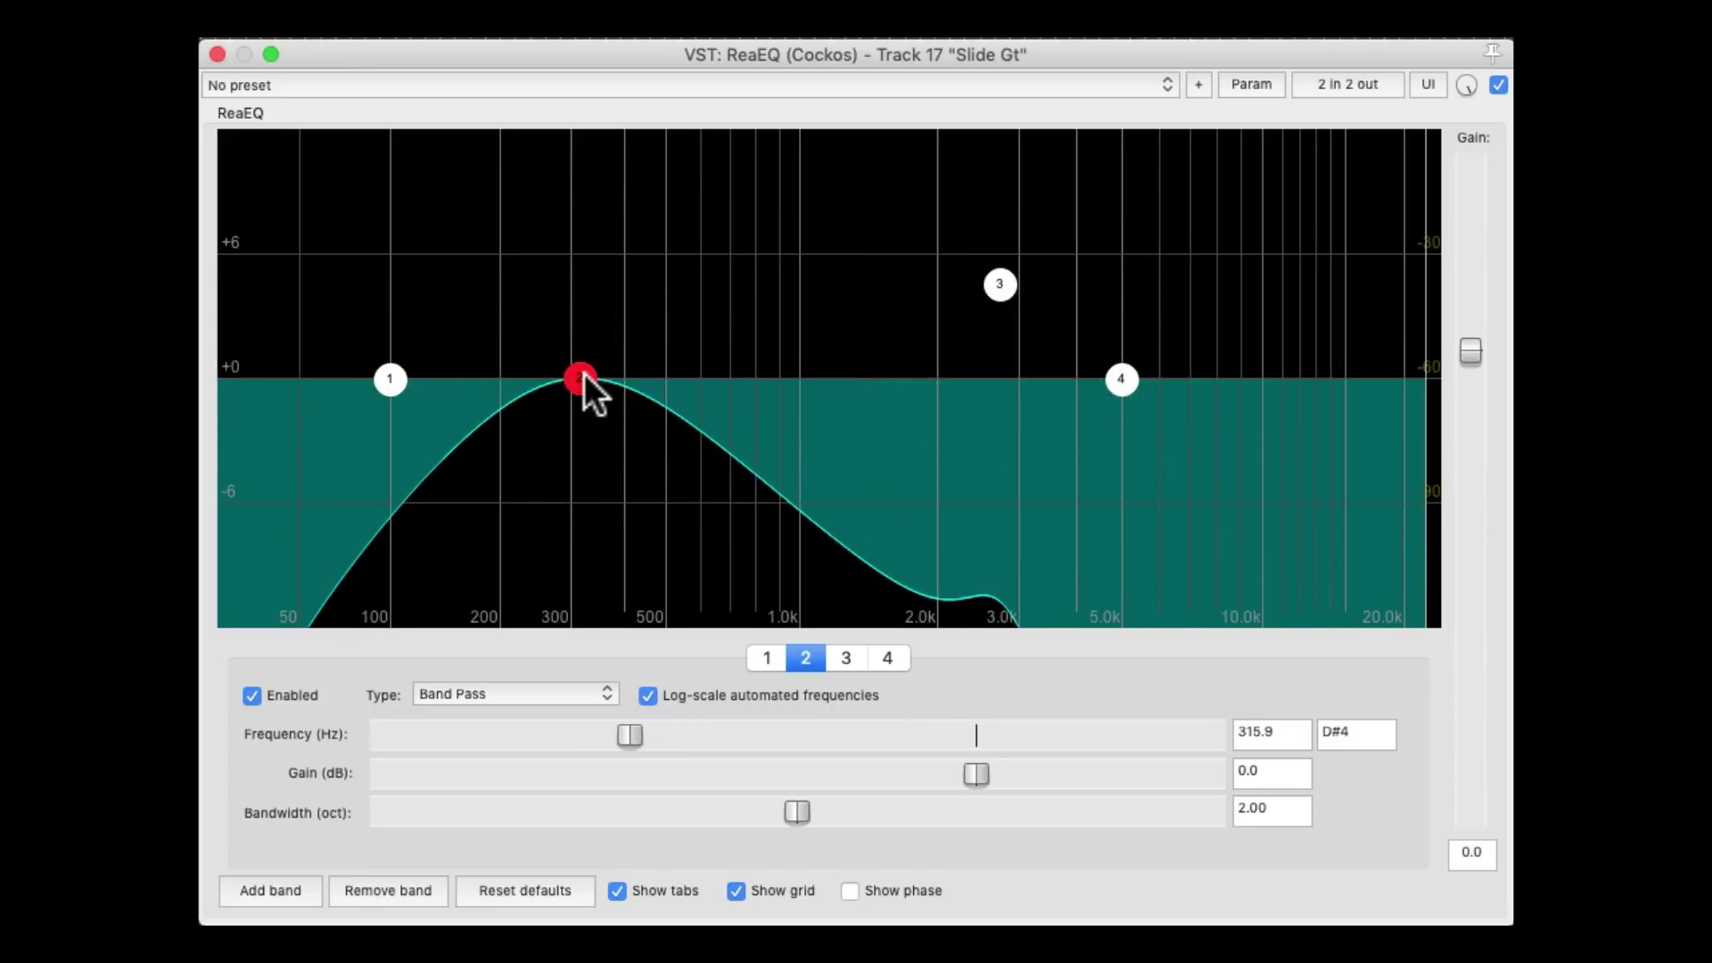
right_click(585, 377)
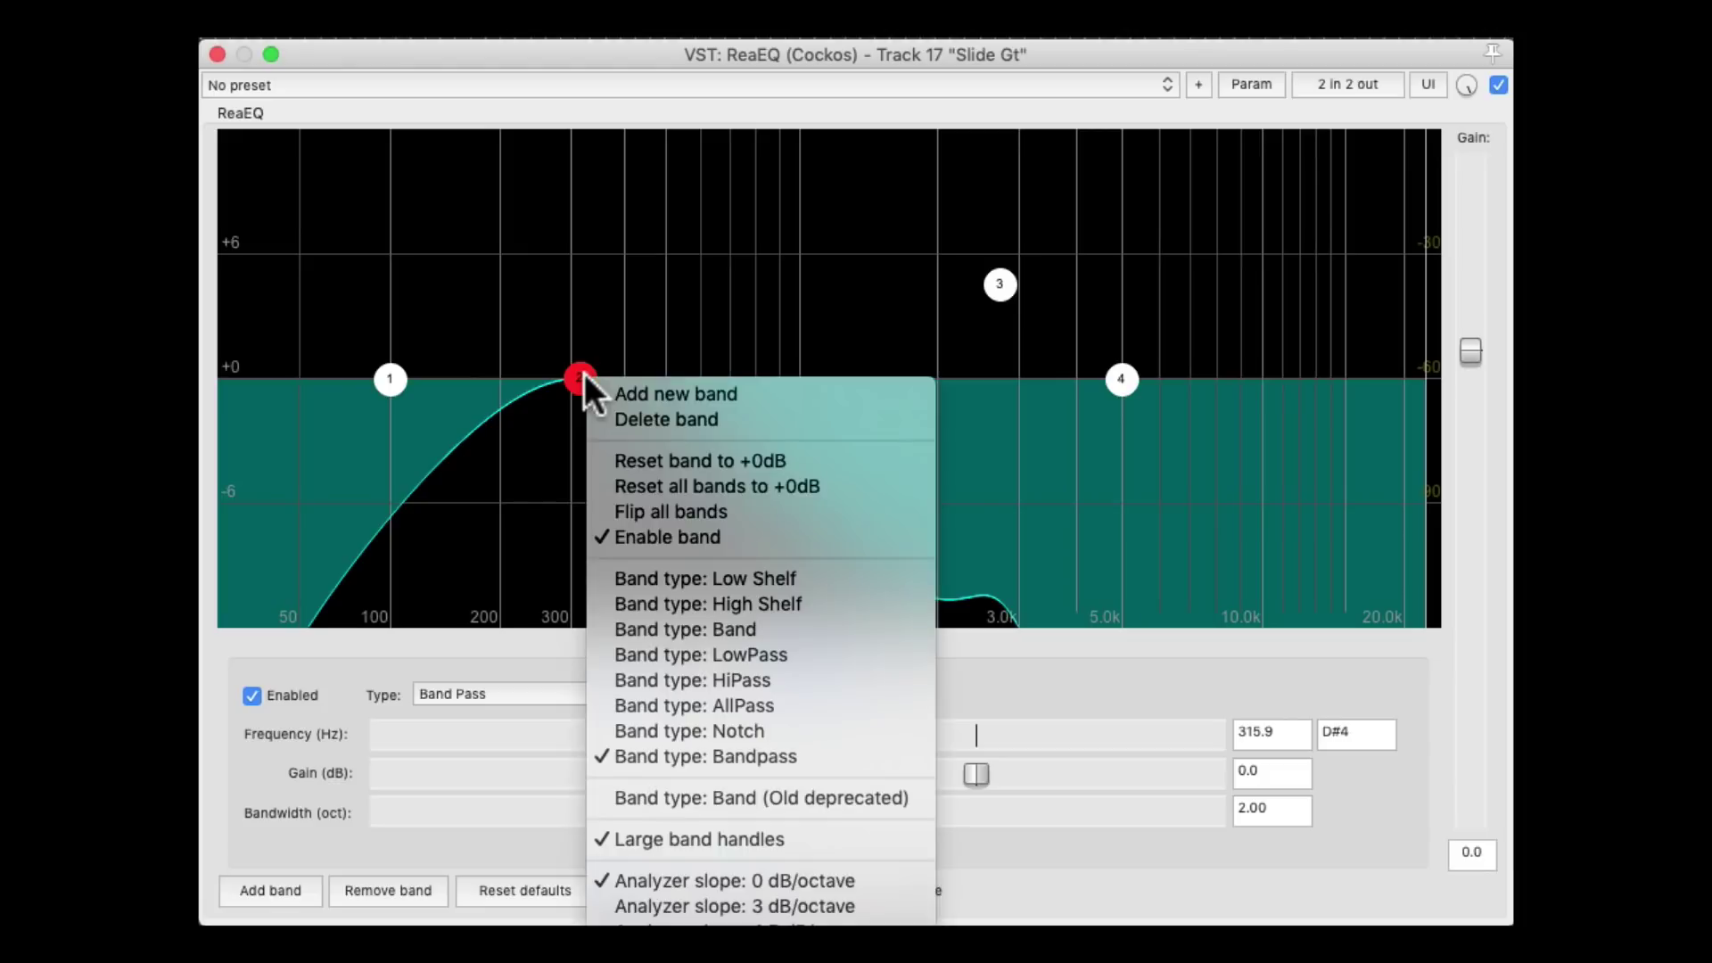
Make band 2 a bell cutting about 3 dB at 300 Hz, comparing with bypass.
left_click(619, 629)
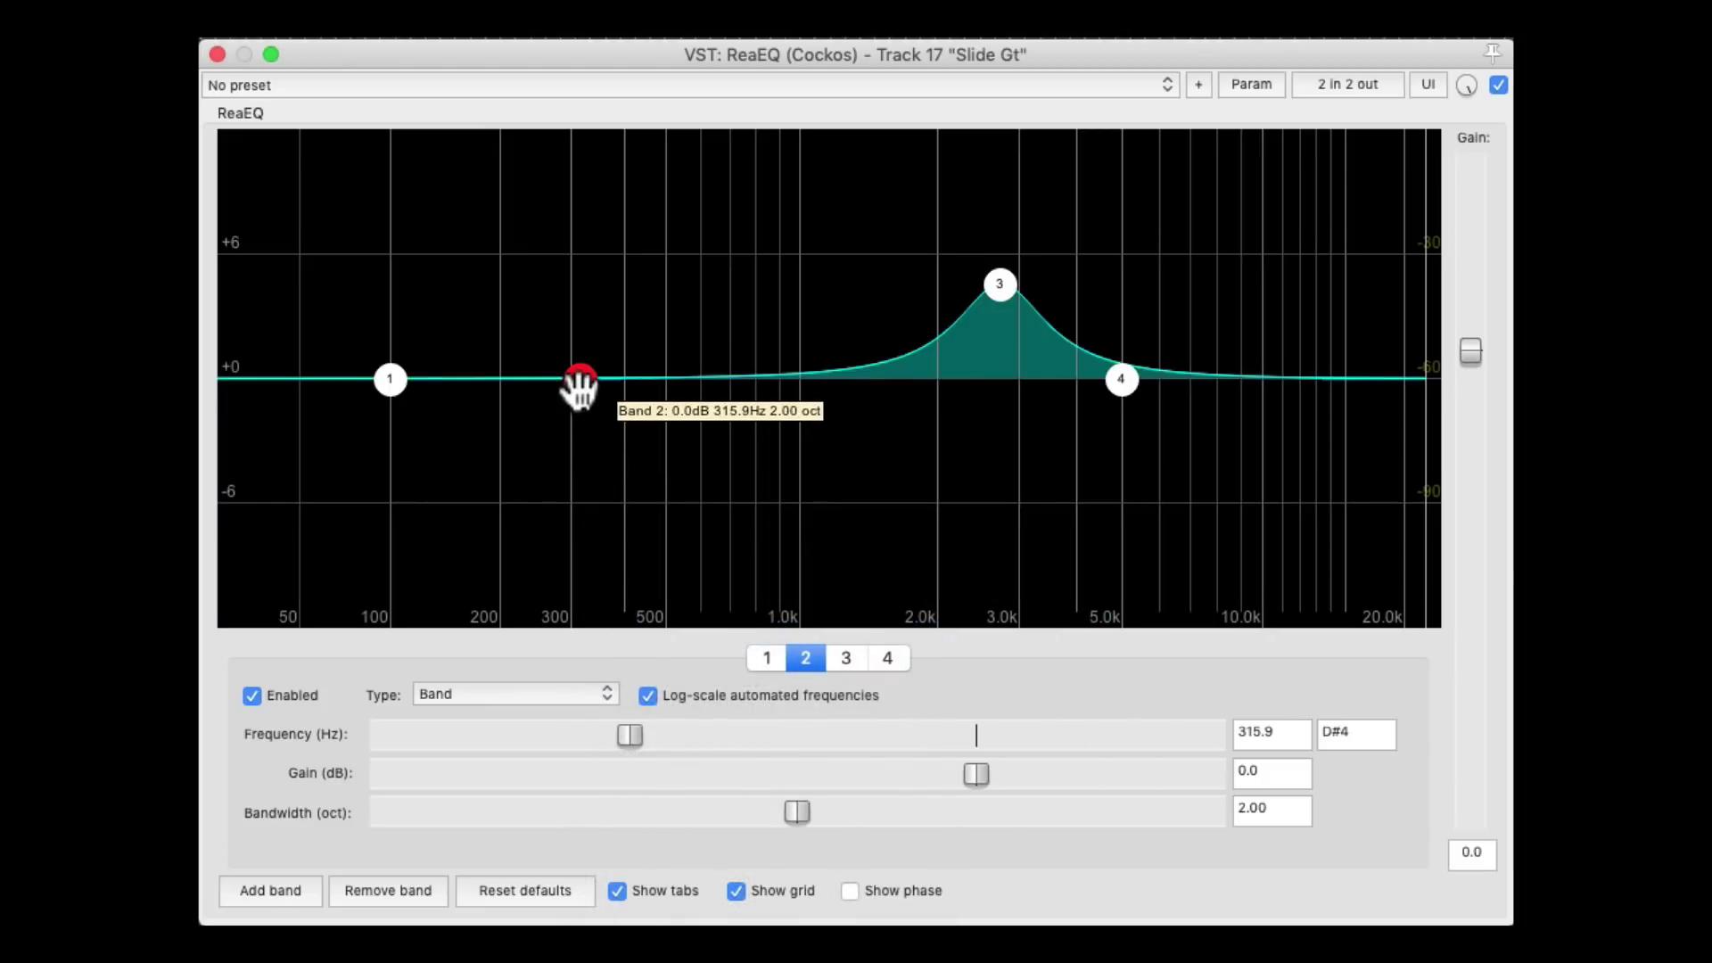
mouse_move(580, 388)
left_mouse_down()
mouse_move(569, 459)
mouse_move(437, 461)
mouse_move(566, 460)
mouse_move(565, 378)
mouse_move(567, 438)
left_mouse_up()
key("space")
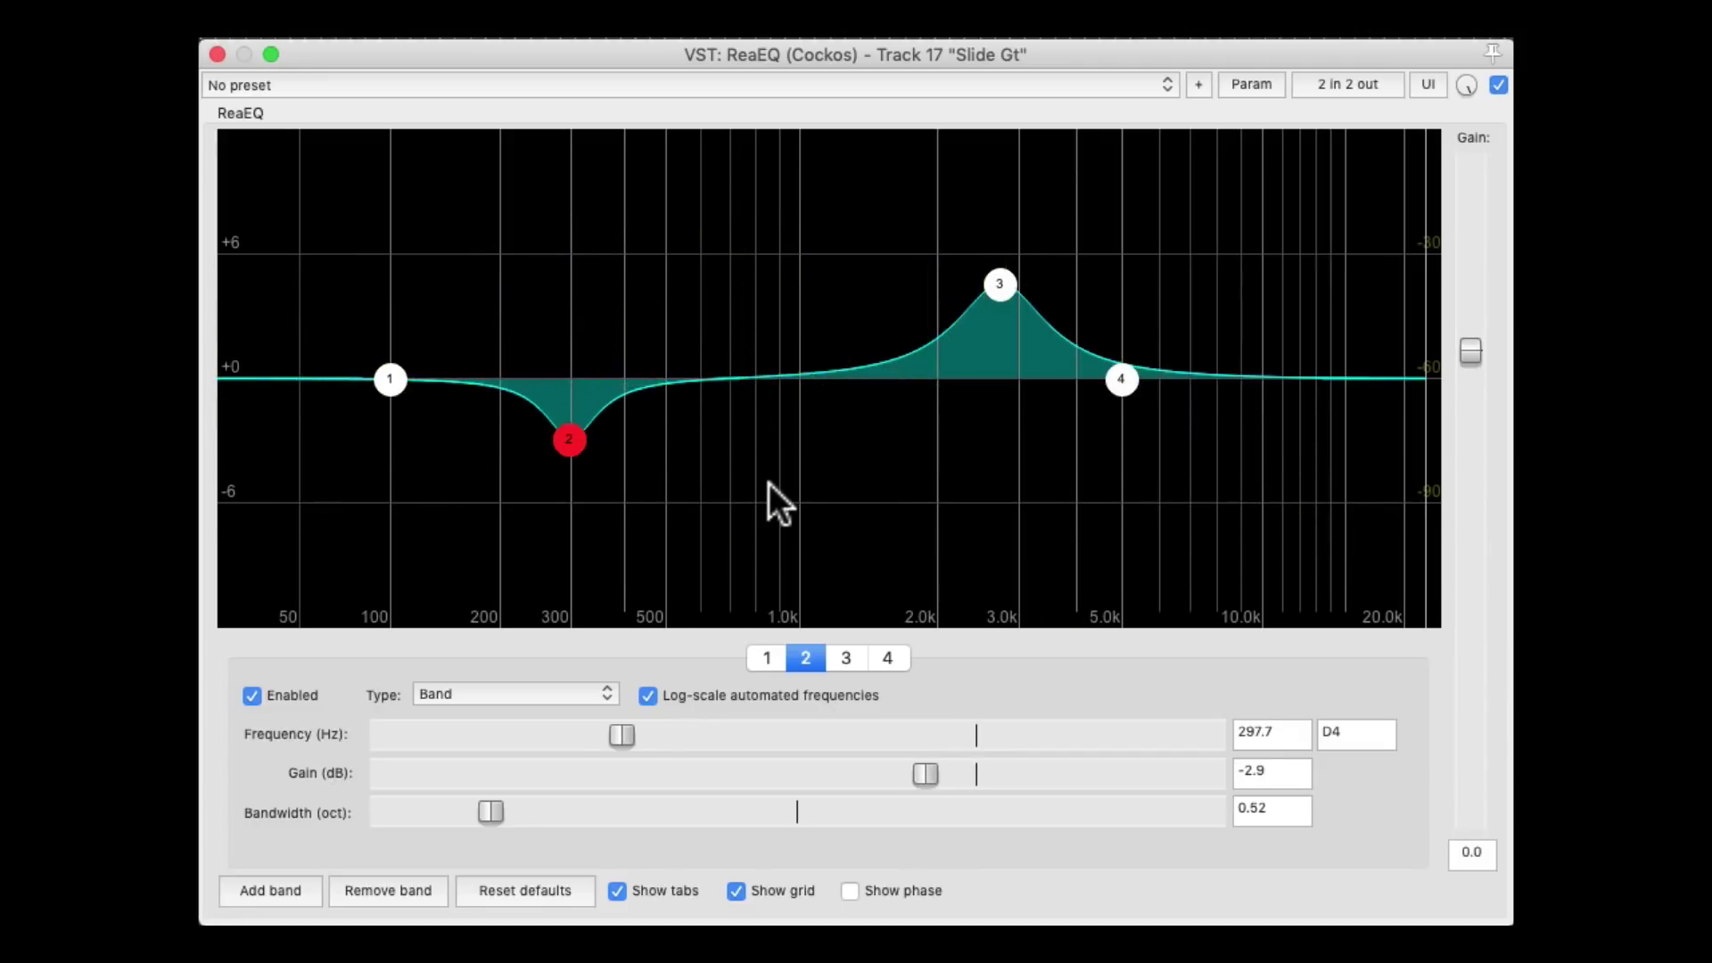
left_click(1498, 85)
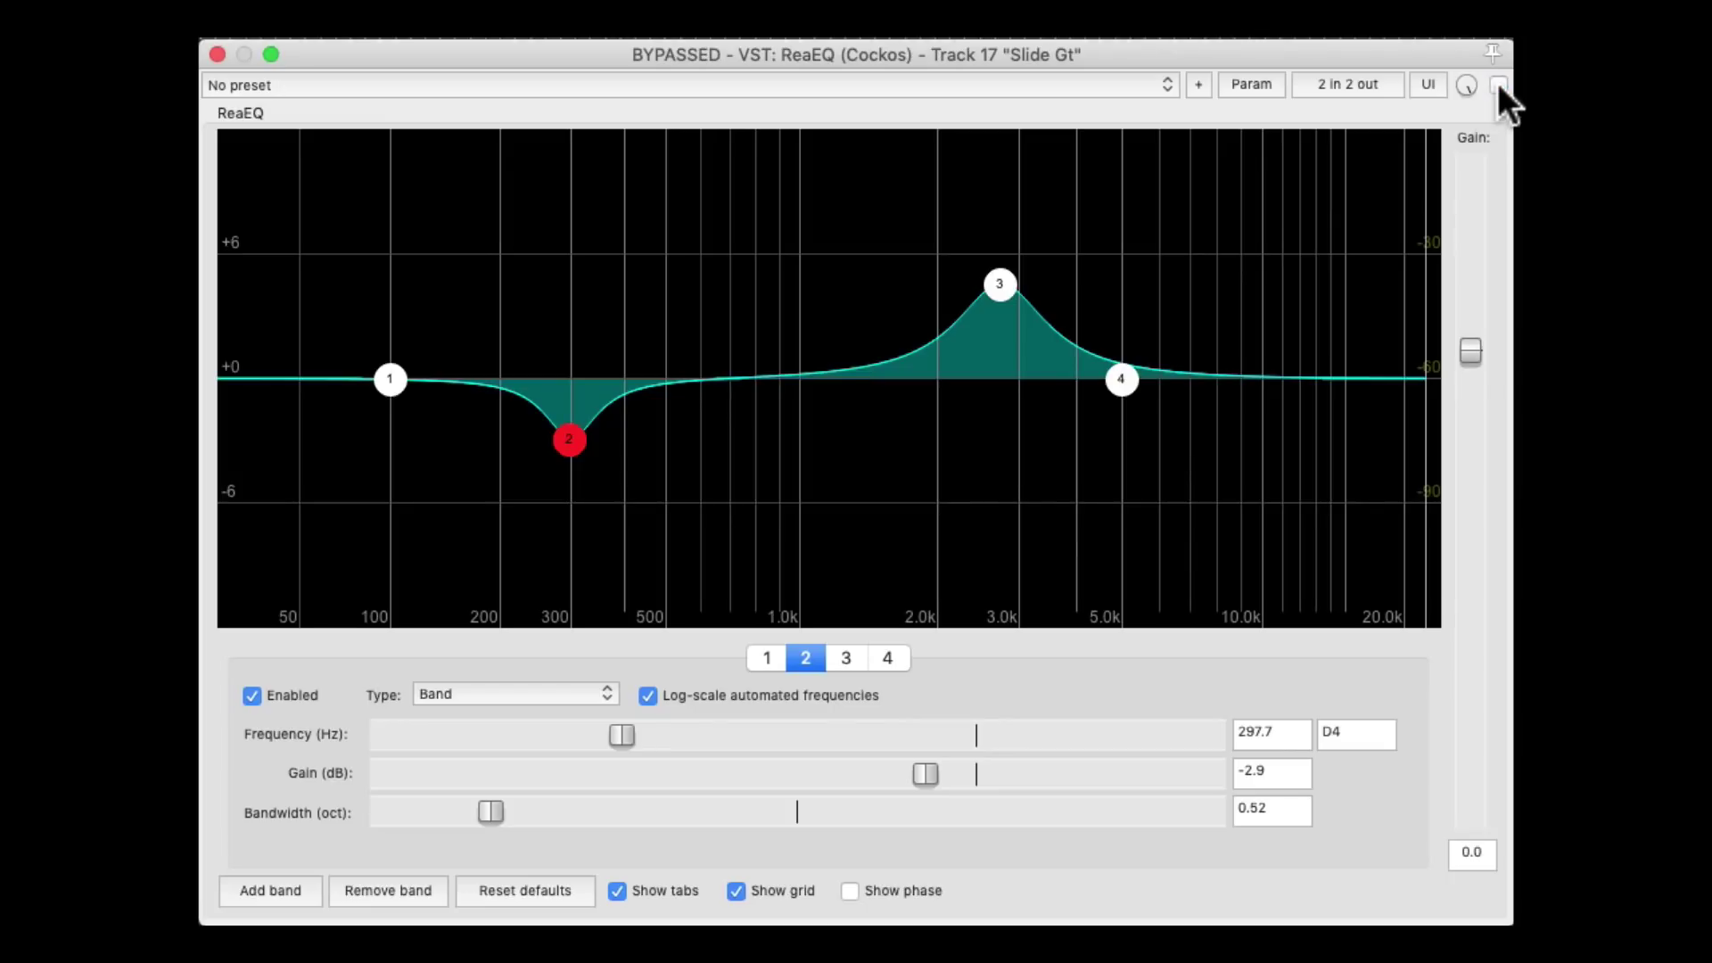
left_click(1498, 84)
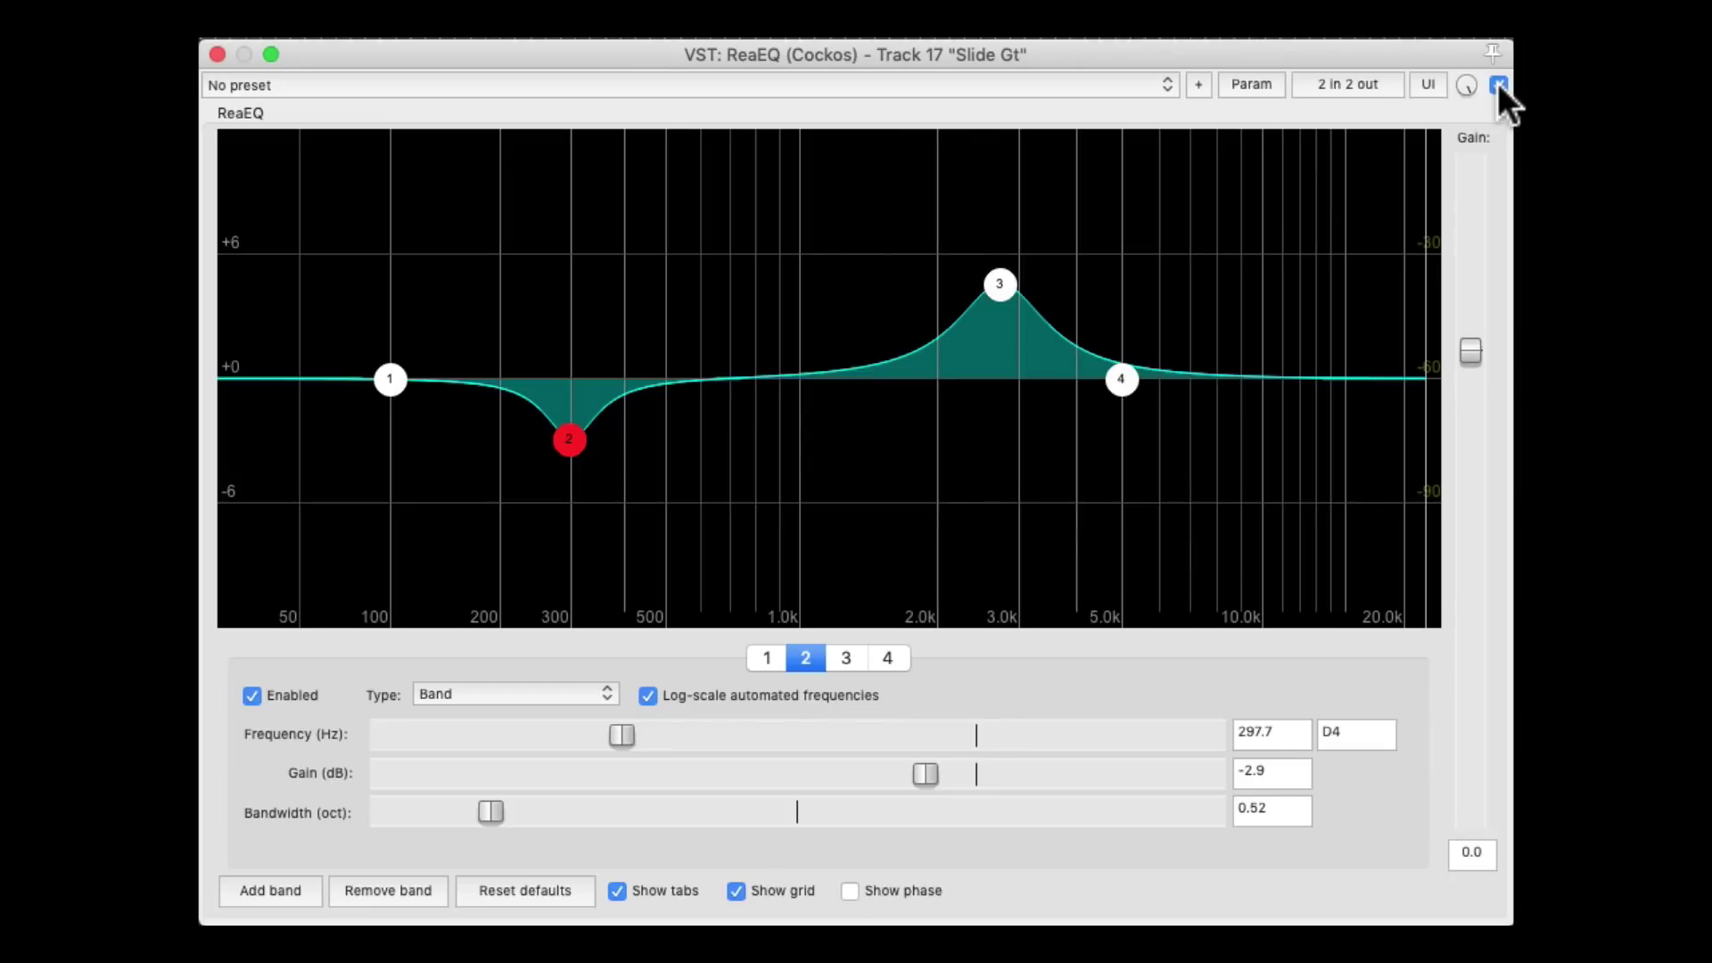
key("space")
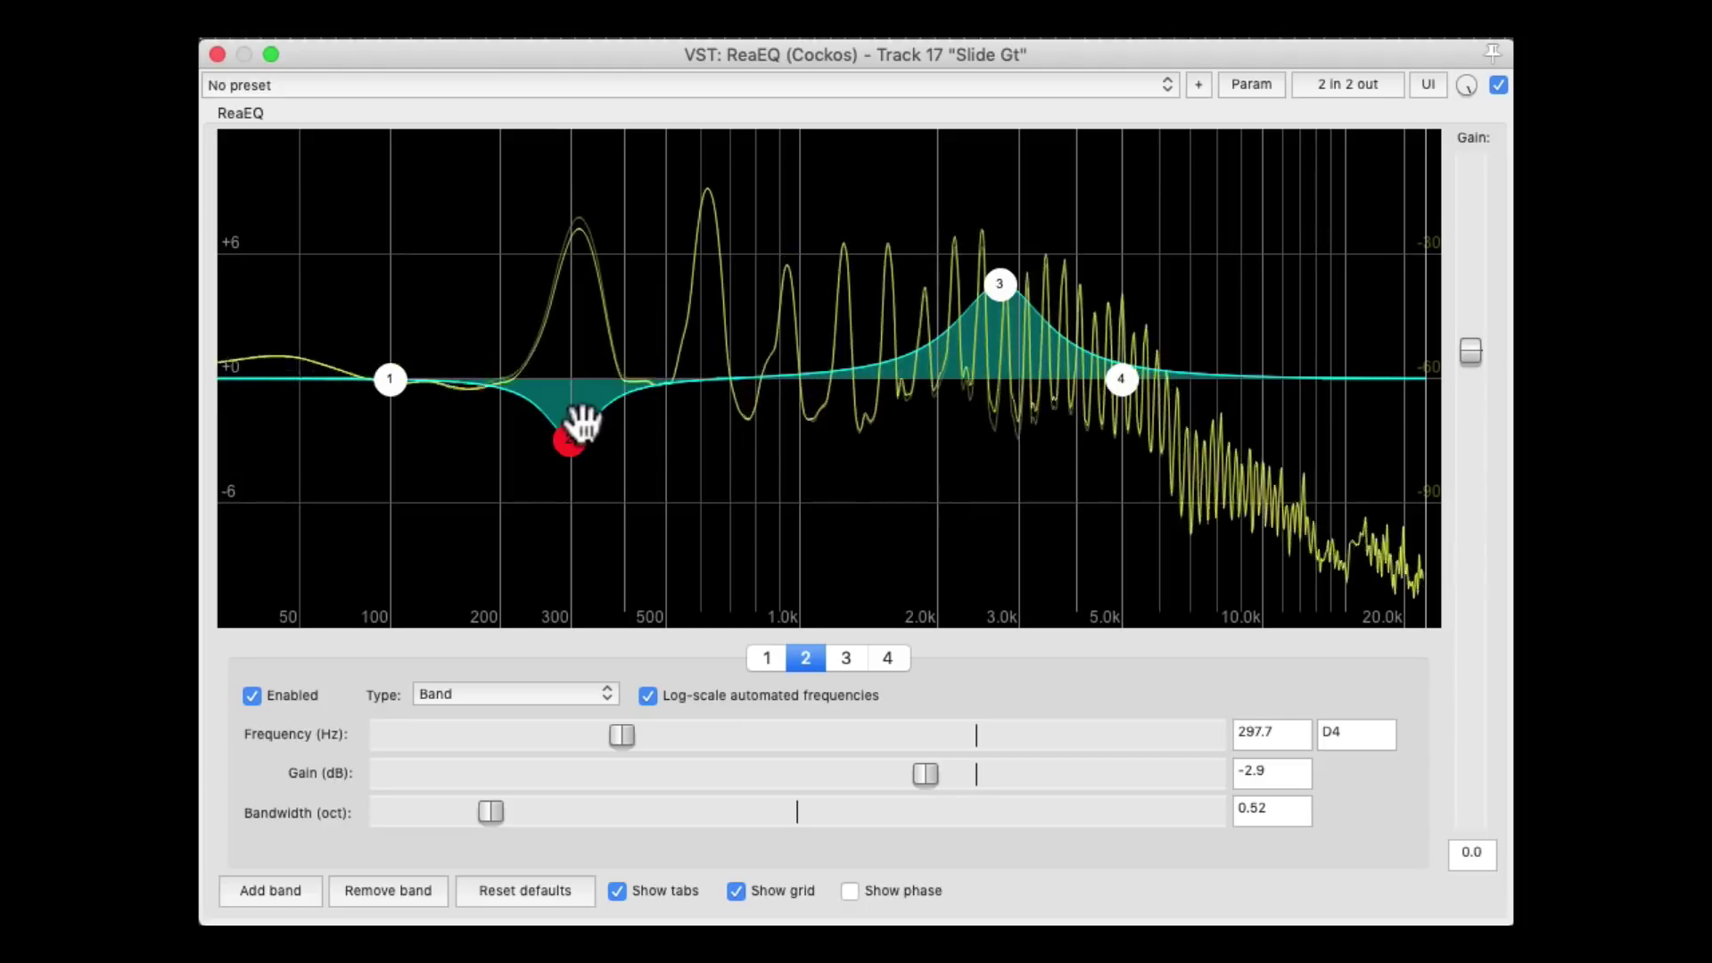
Fine-tune the 300 Hz cut to -2.6 dB and the 2.8 kHz boost to +3.5 dB.
left_click_drag(570, 437, 573, 428)
left_click_drag(1006, 281, 1002, 305)
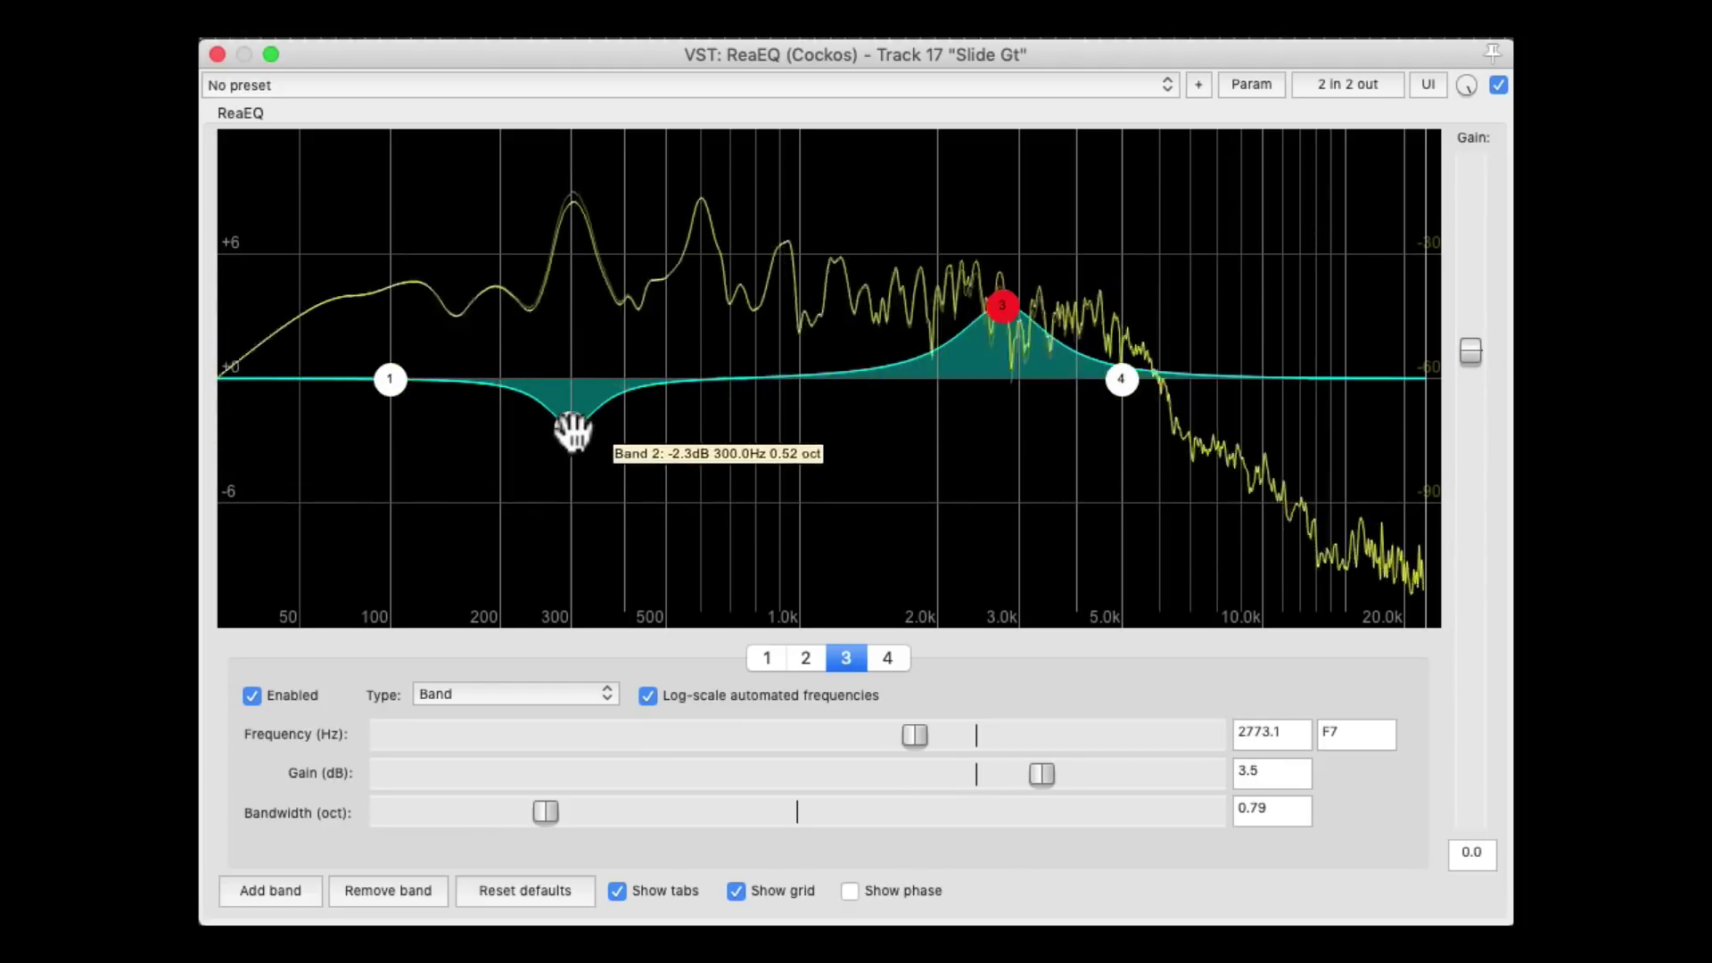
left_click_drag(569, 429, 568, 435)
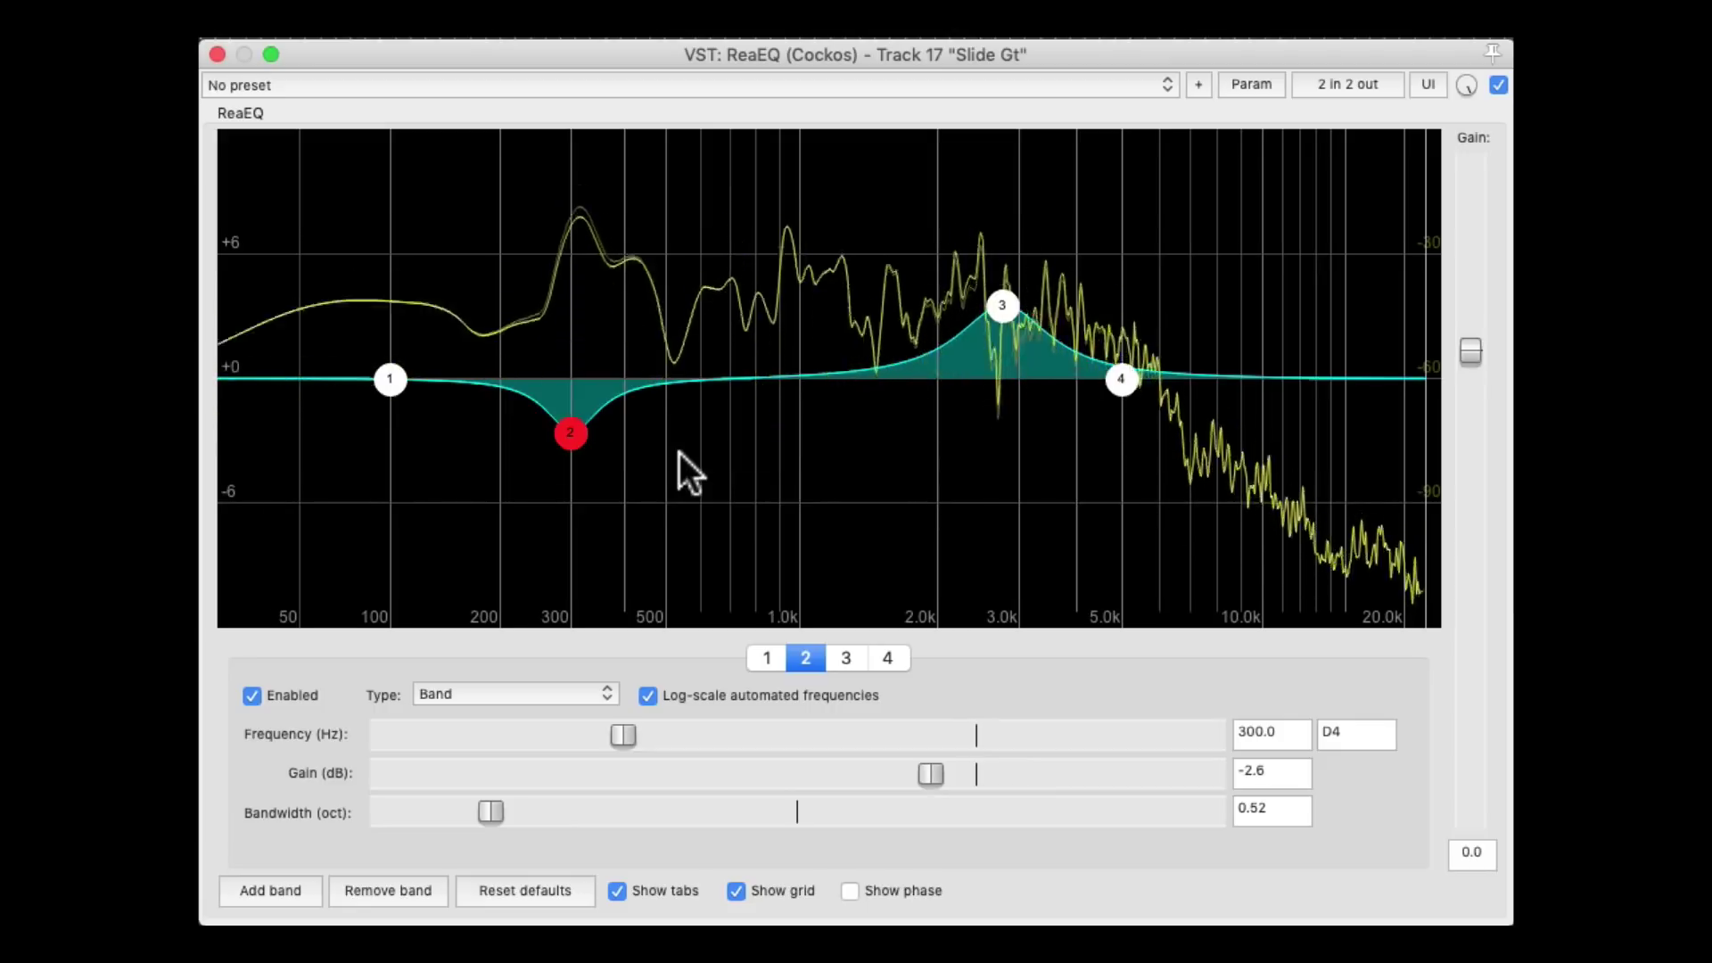
key("space")
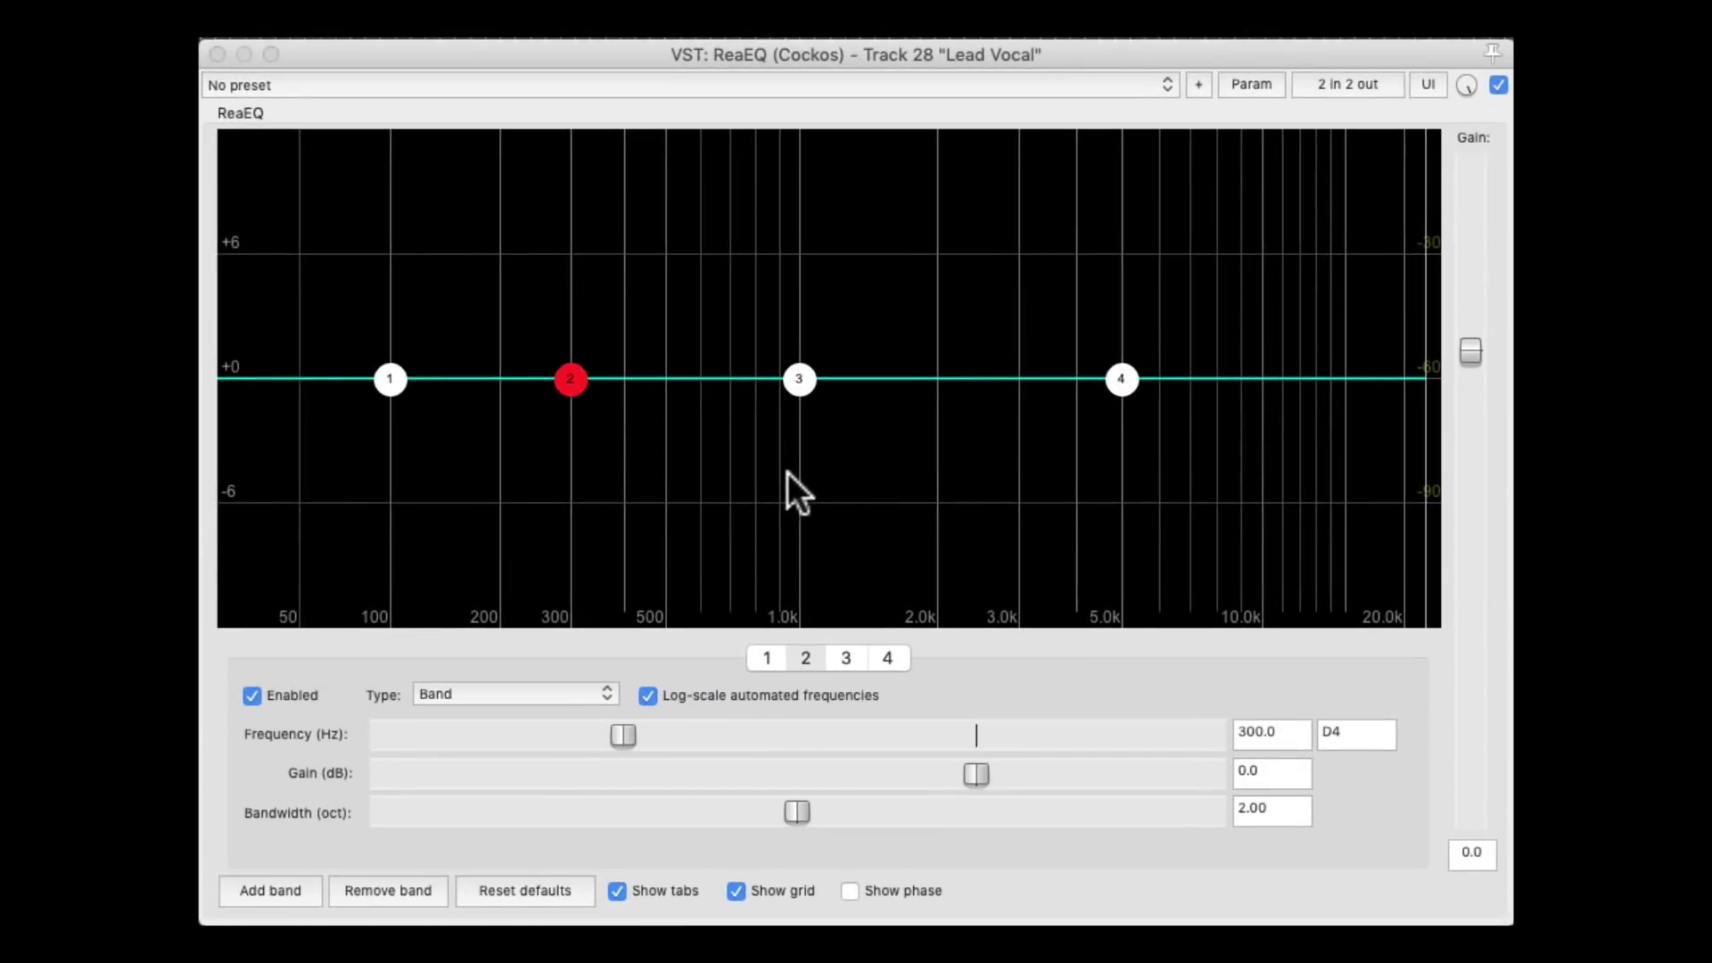
Start playback of the Lead Vocal with its ReaEQ still flat.
key("space")
Switch the vocal's band 3 to bandpass and sweep it up to about 2.9 kHz.
right_click(799, 378)
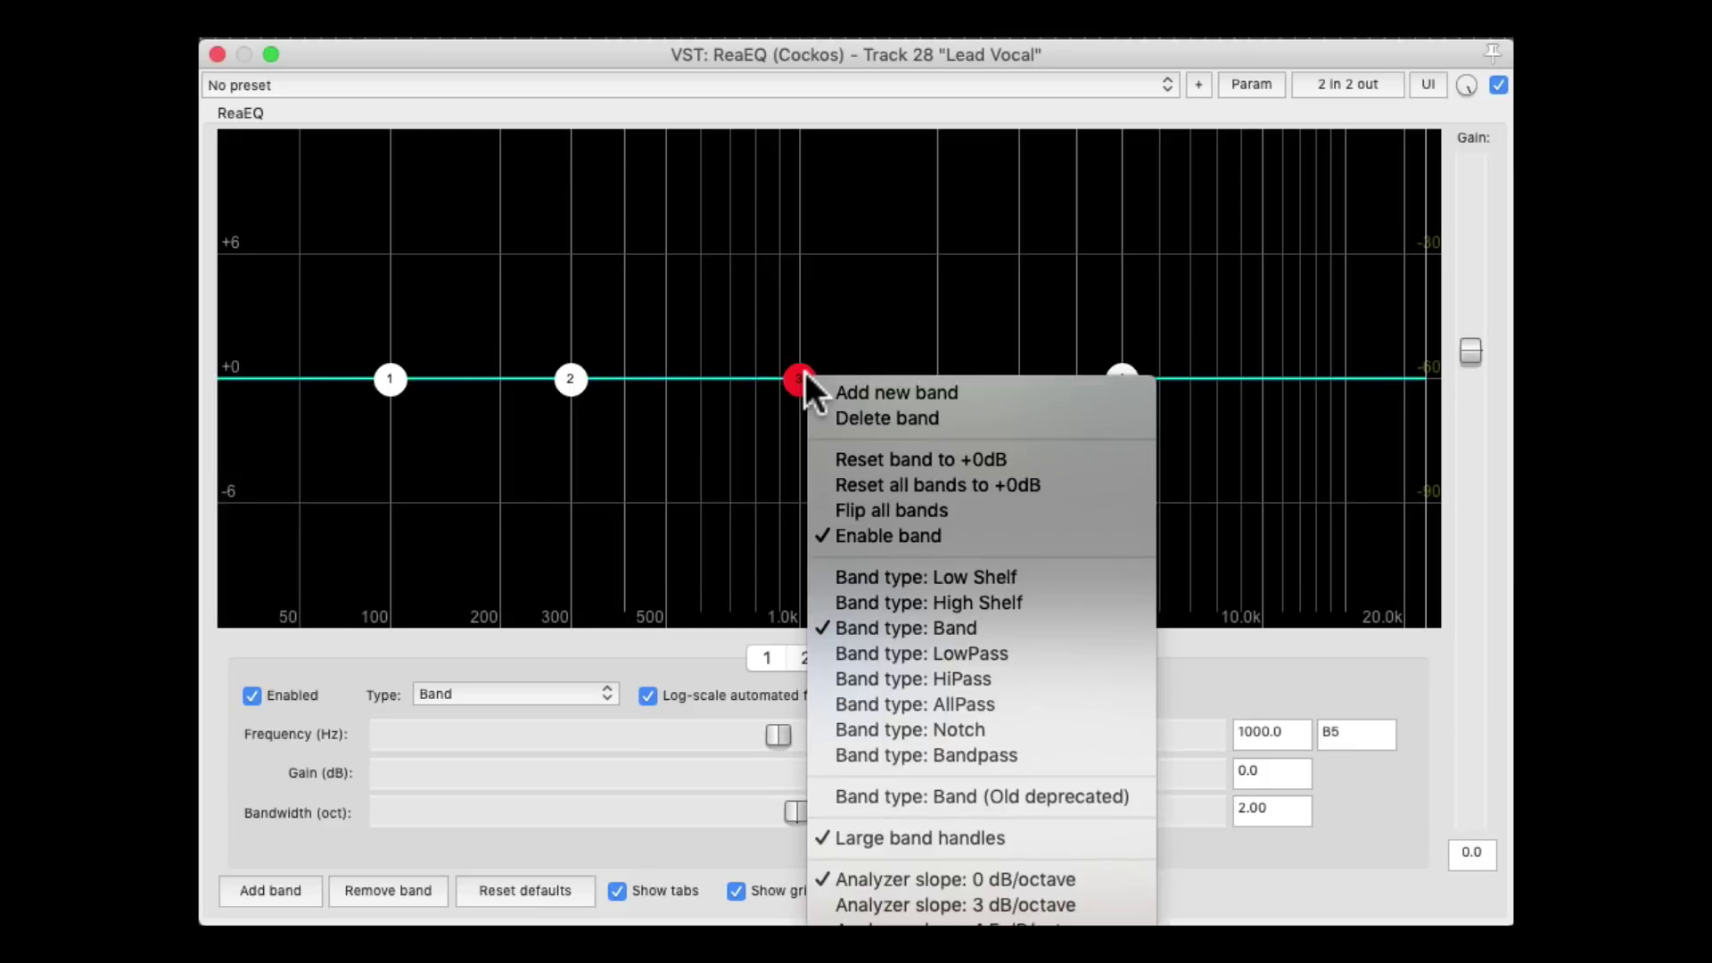
left_click(833, 755)
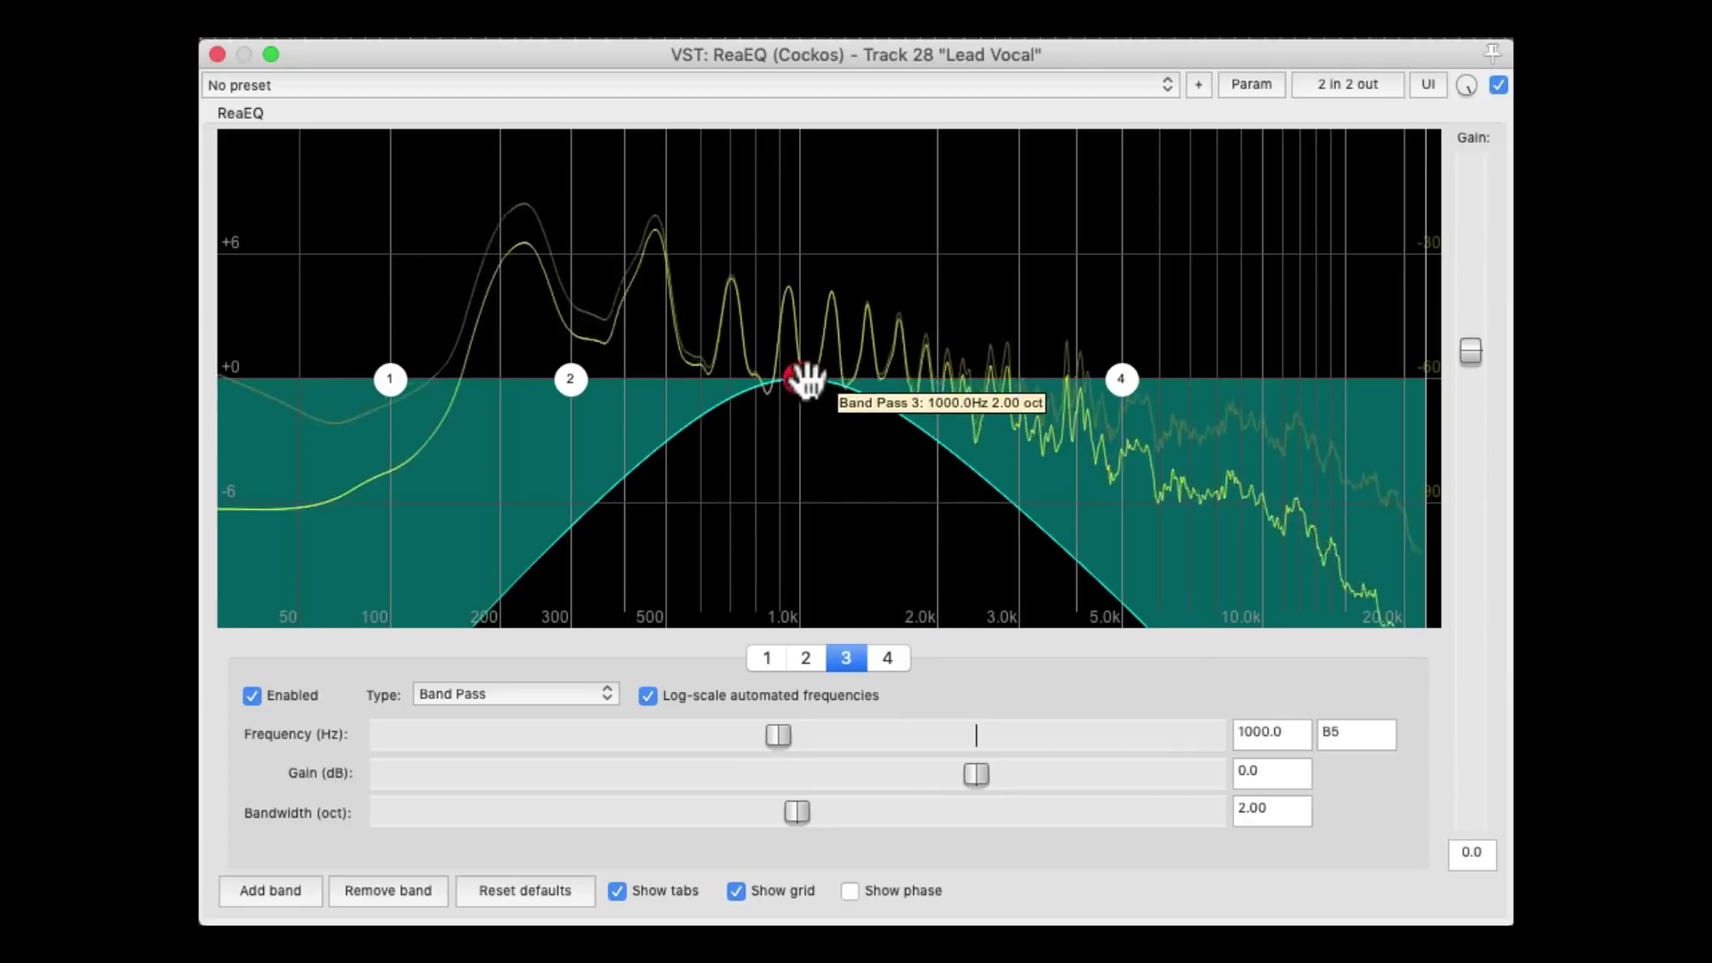
left_click_drag(803, 378, 935, 374)
mouse_move(999, 375)
left_mouse_down()
mouse_move(1016, 373)
mouse_move(1001, 375)
left_mouse_up()
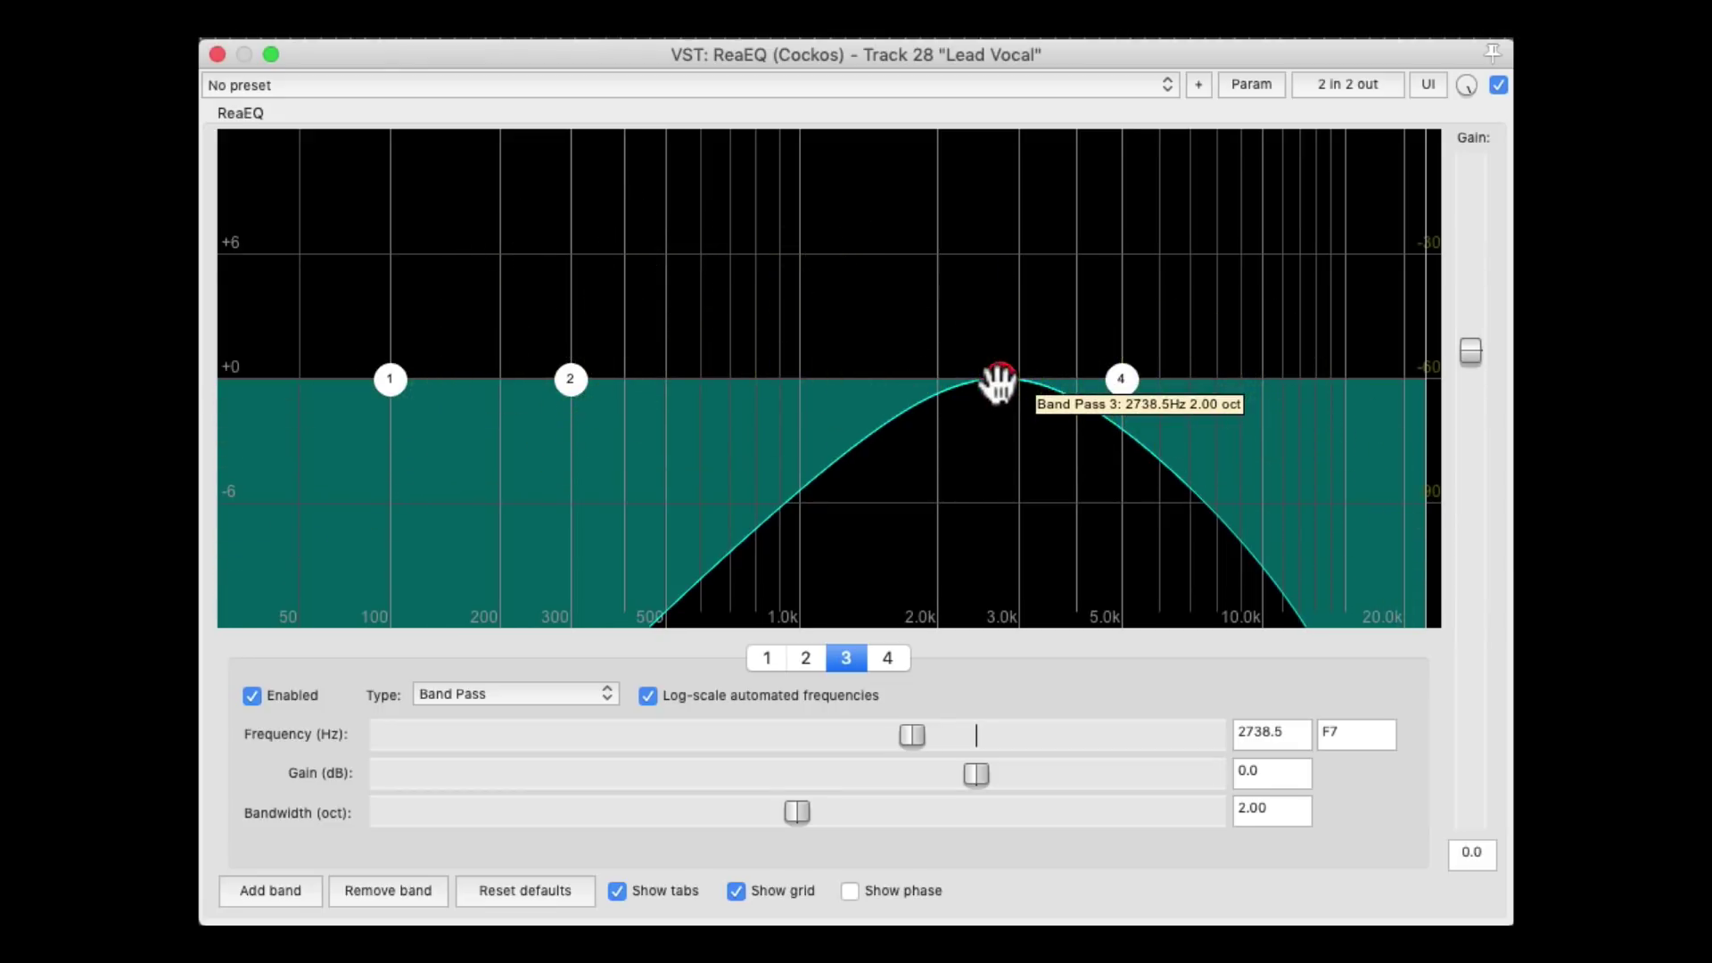
Restore band 3 to a bell boosting 2.9 dB at 2926.5 Hz with 1.09-octave width.
right_click(997, 381)
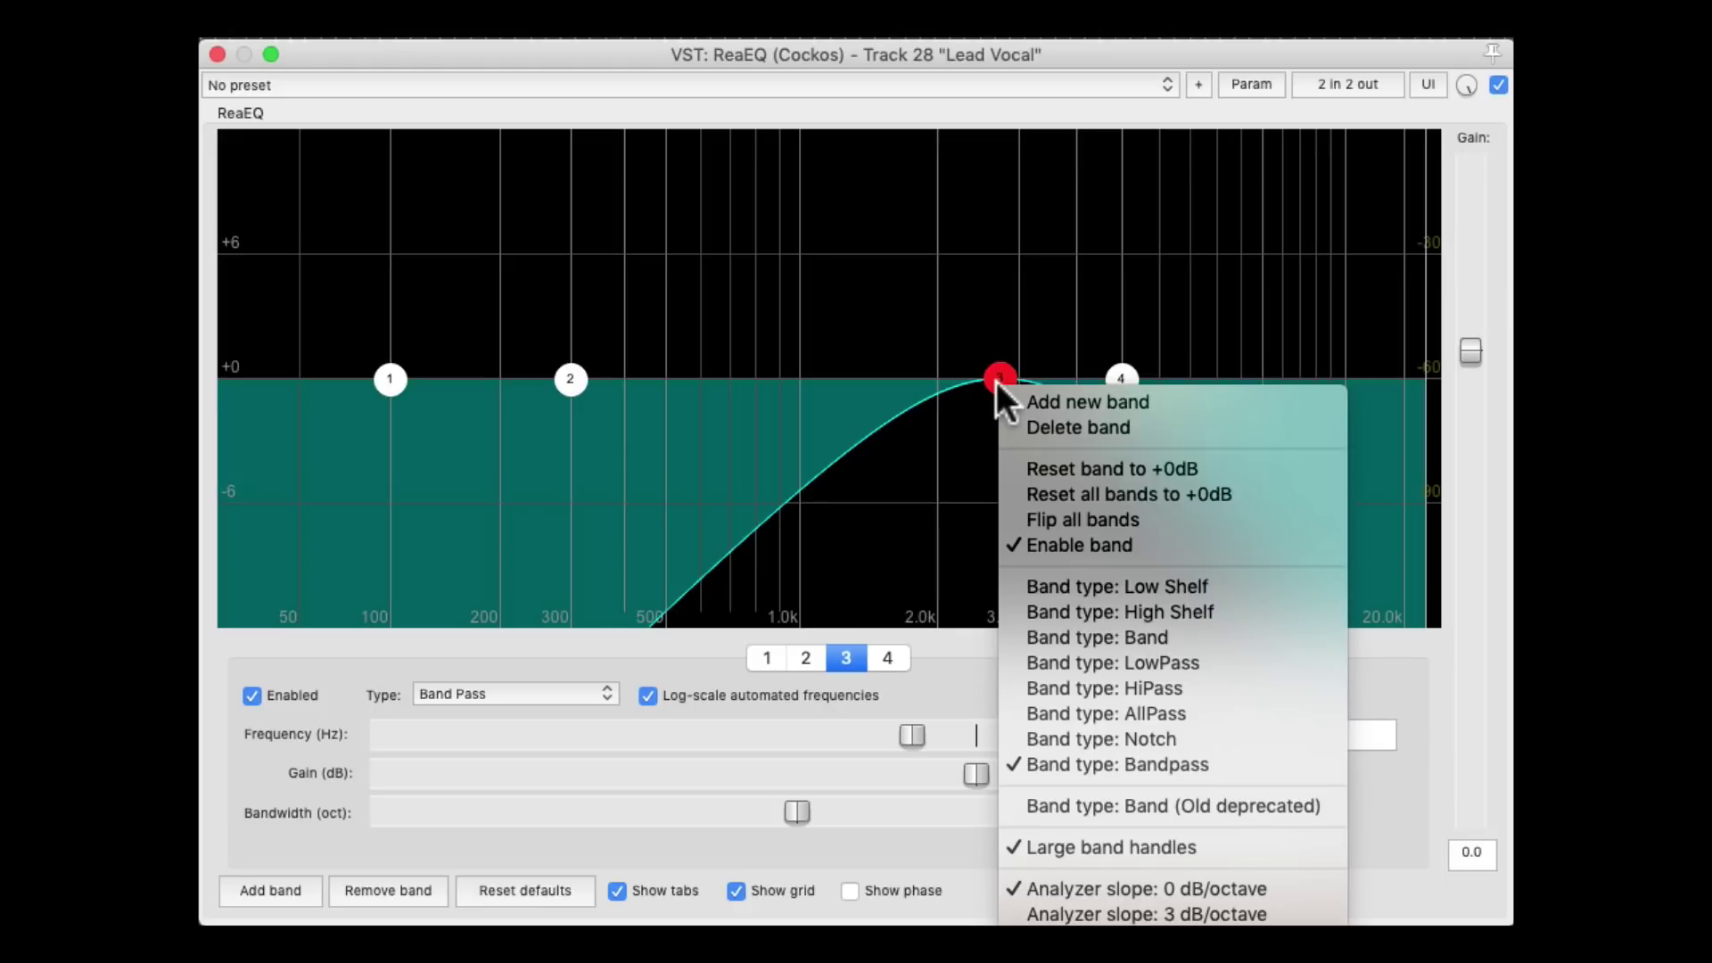
left_click(1024, 642)
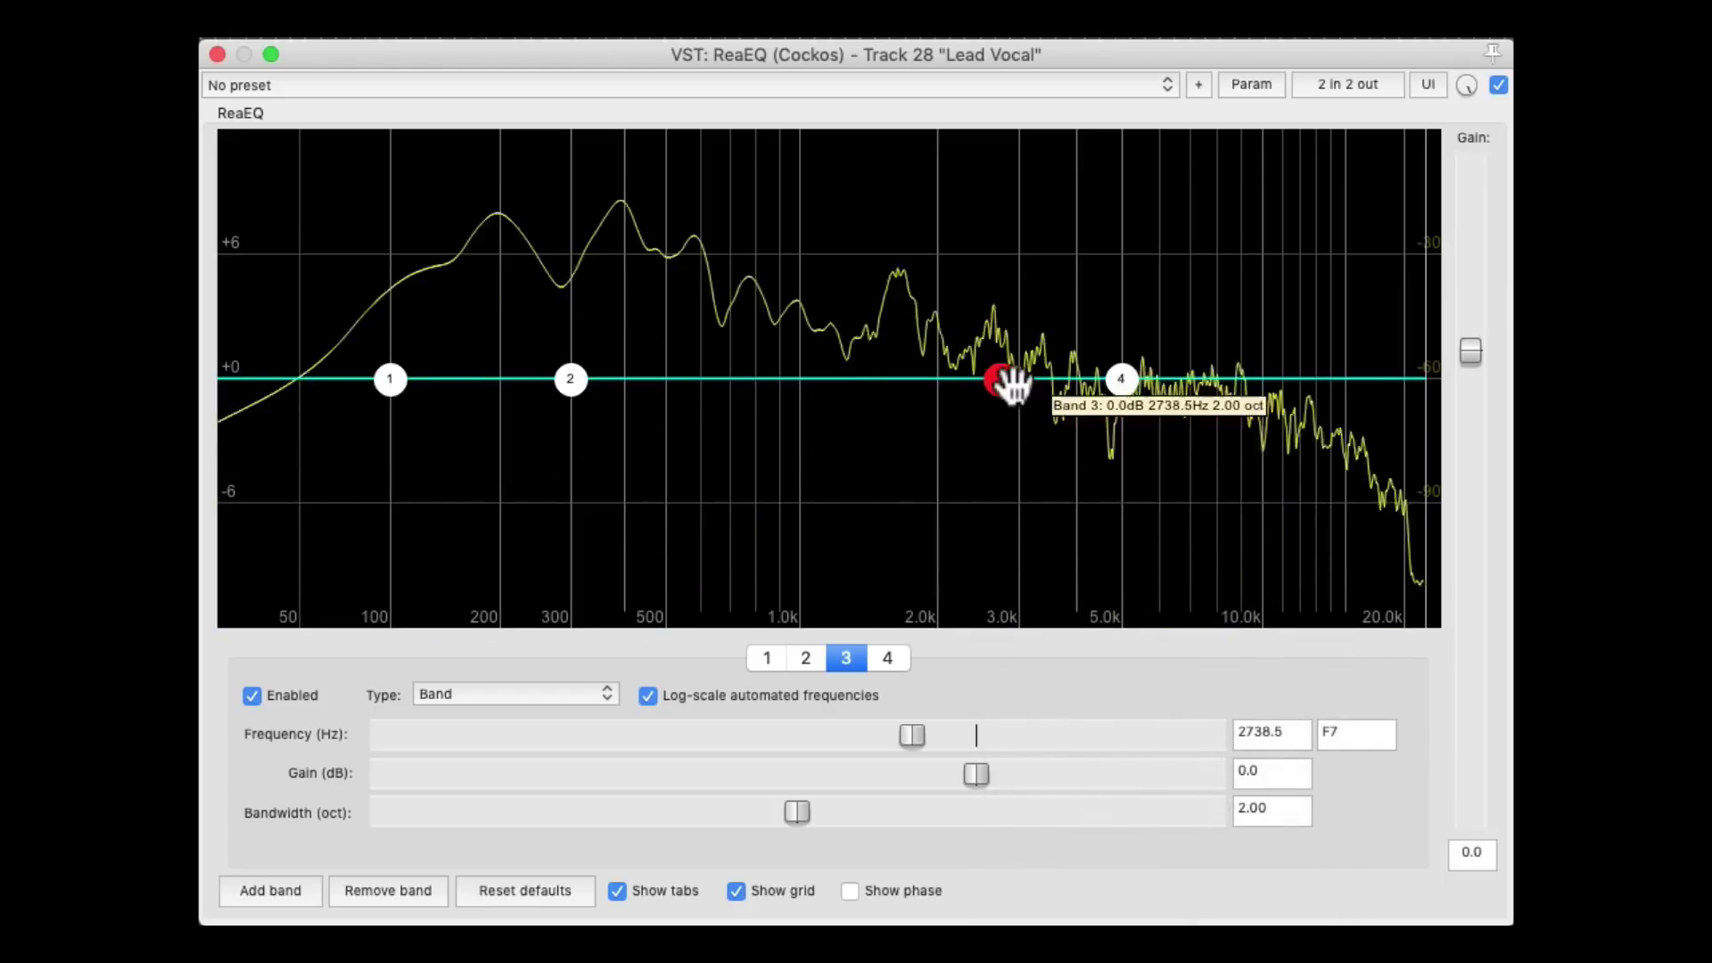
left_click_drag(1003, 375, 1018, 325)
scroll(1002, 324, "down", 3)
scroll(972, 328, "down", 3)
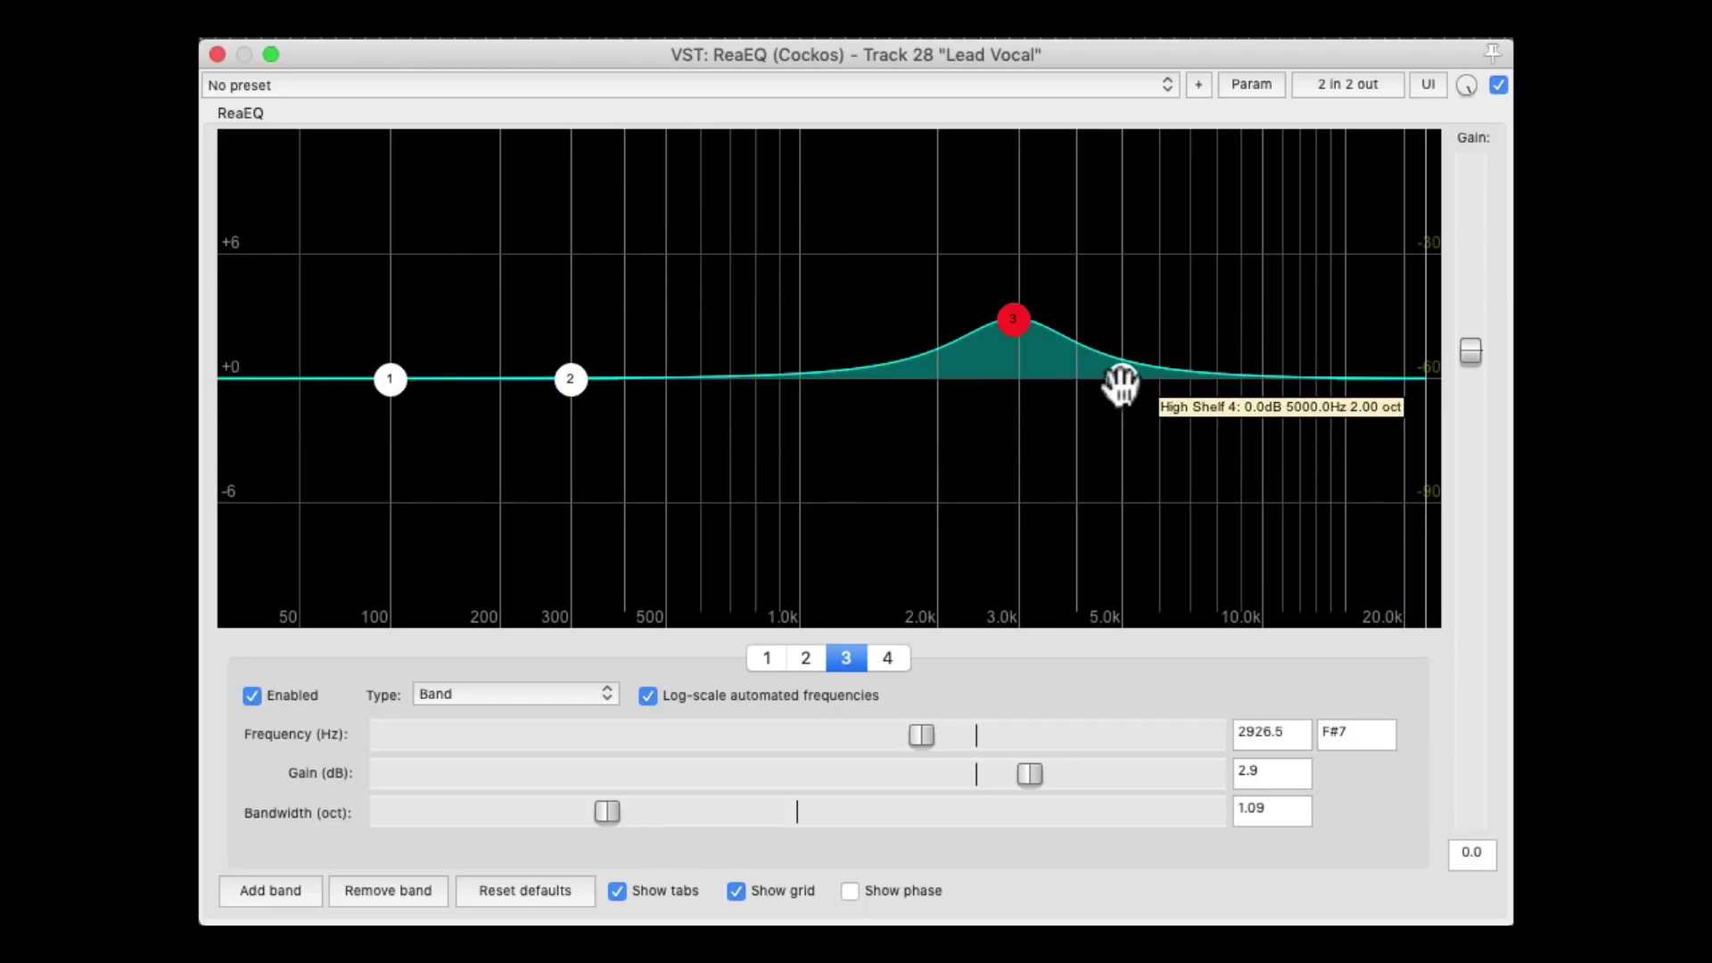
Lift the high shelf to about 2.2 dB at 6216 Hz, trim band 3 to 2.6 dB, and compare with the EQ bypassed.
left_click_drag(1126, 384, 1158, 330)
left_click_drag(1013, 318, 1014, 325)
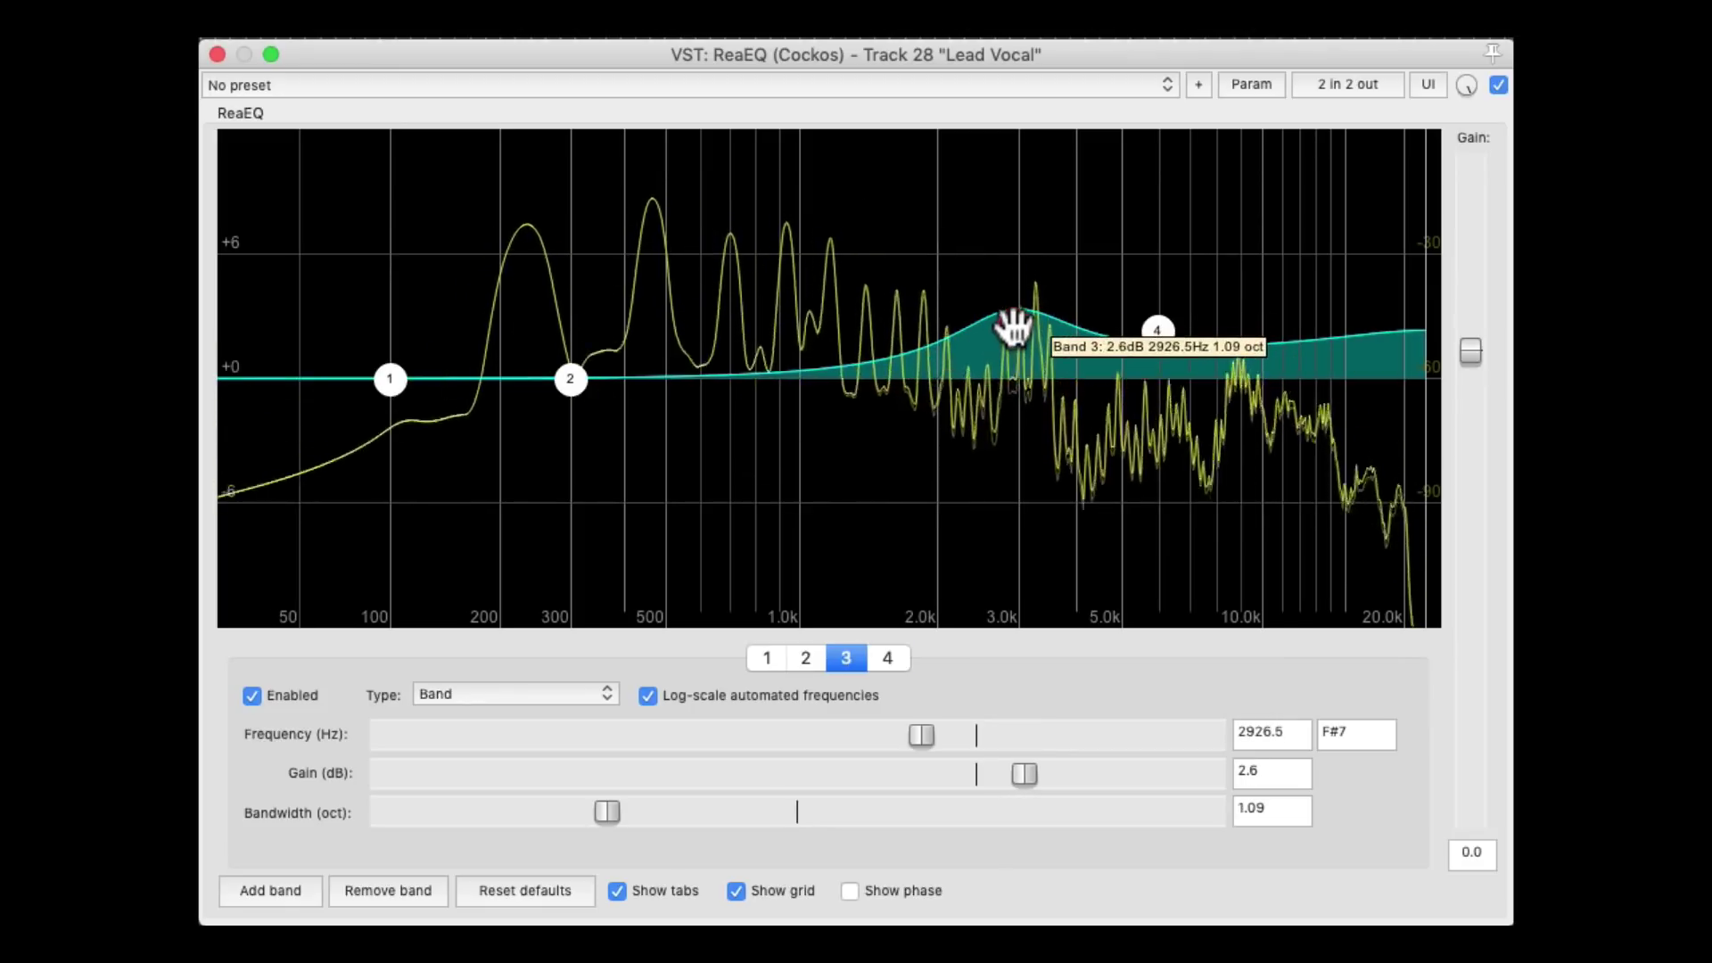
left_click(1498, 85)
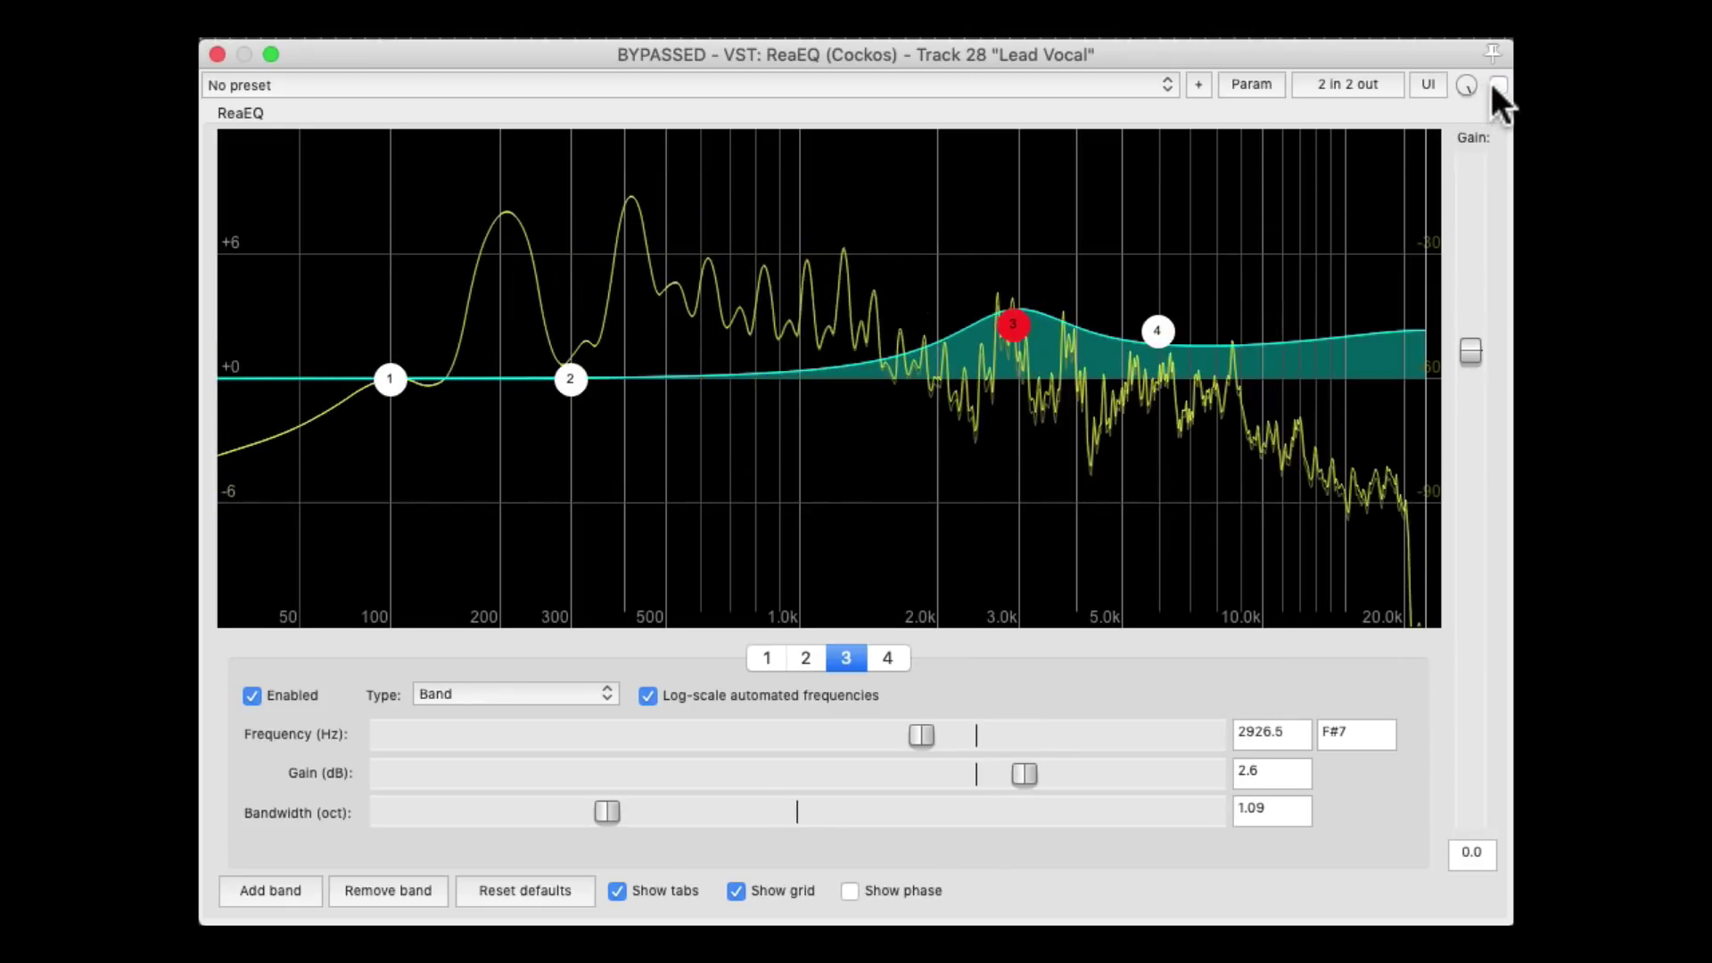
key("space")
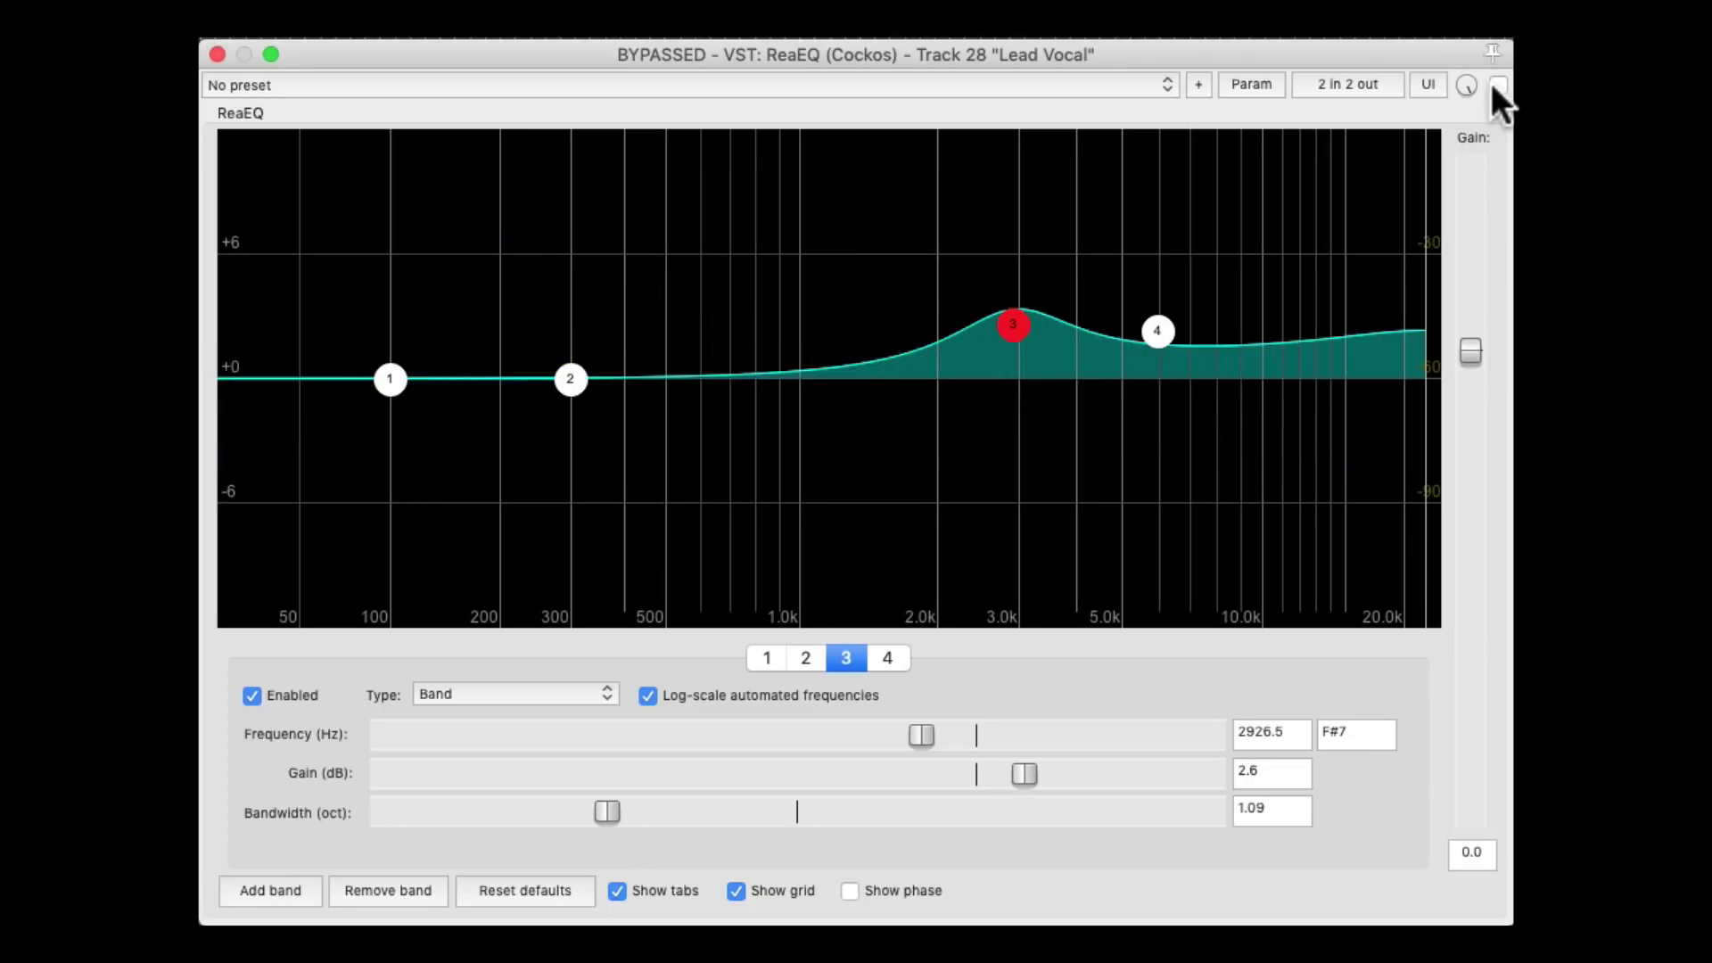
left_click(1499, 85)
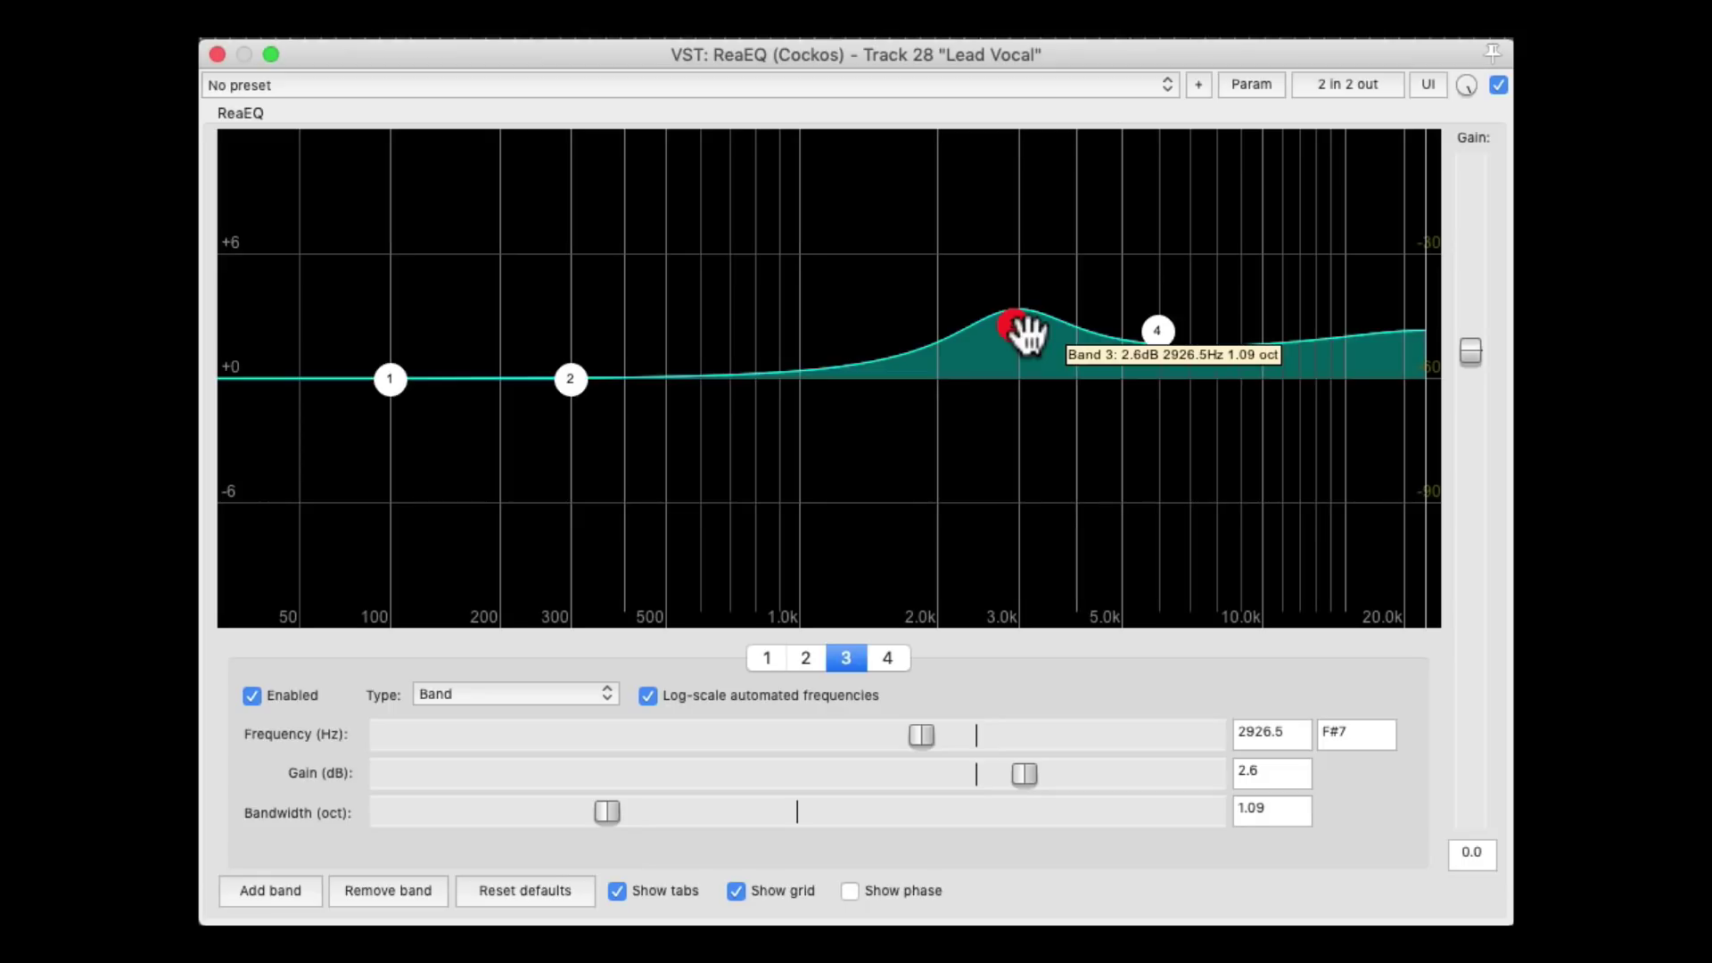
Make the vocal's band 2 a 1.32-octave bandpass and sweep it down to about 212 Hz.
right_click(575, 382)
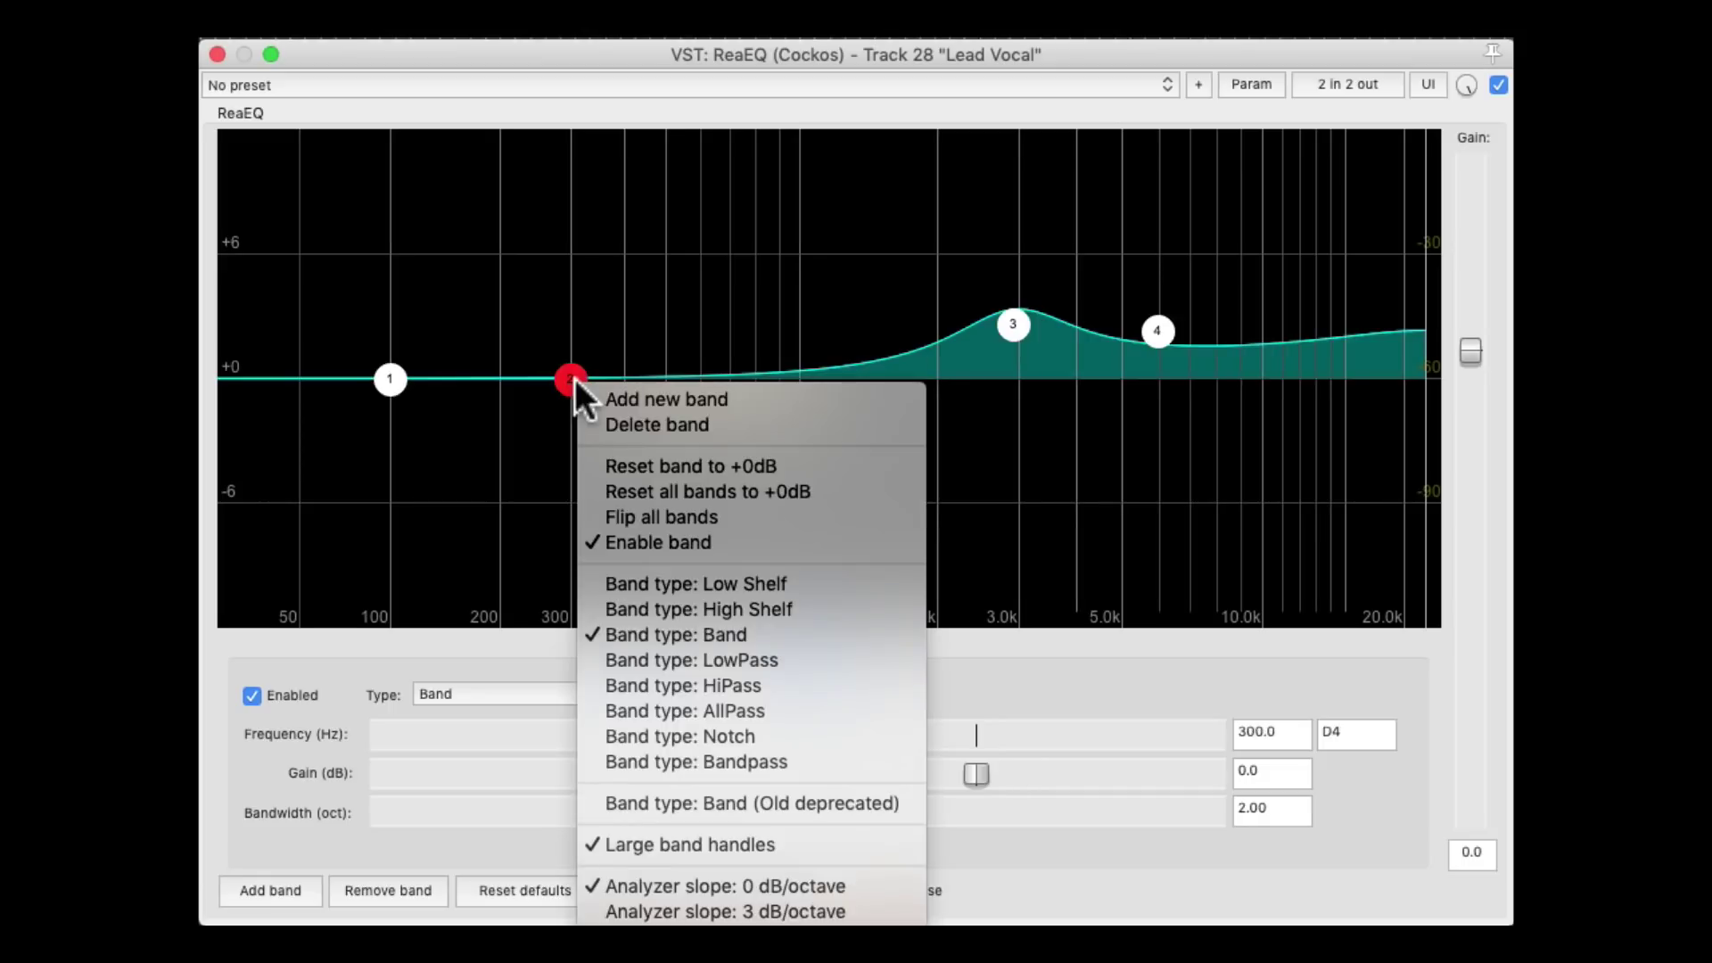
left_click(585, 758)
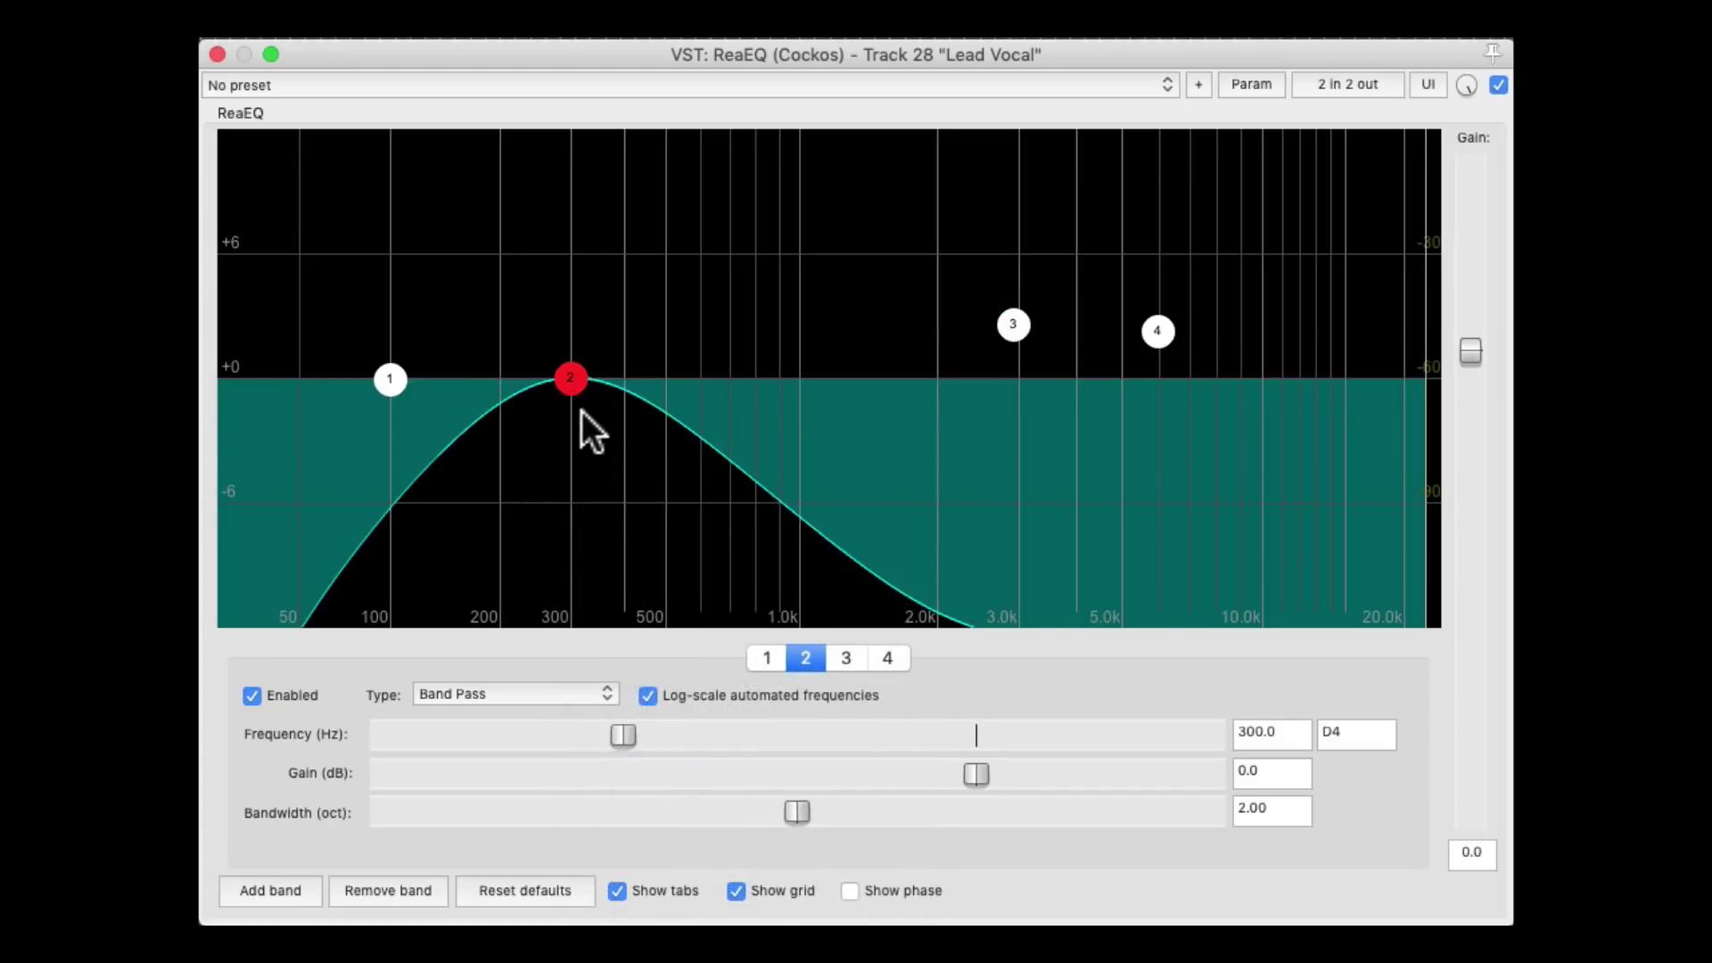
scroll(566, 375, "down", 6)
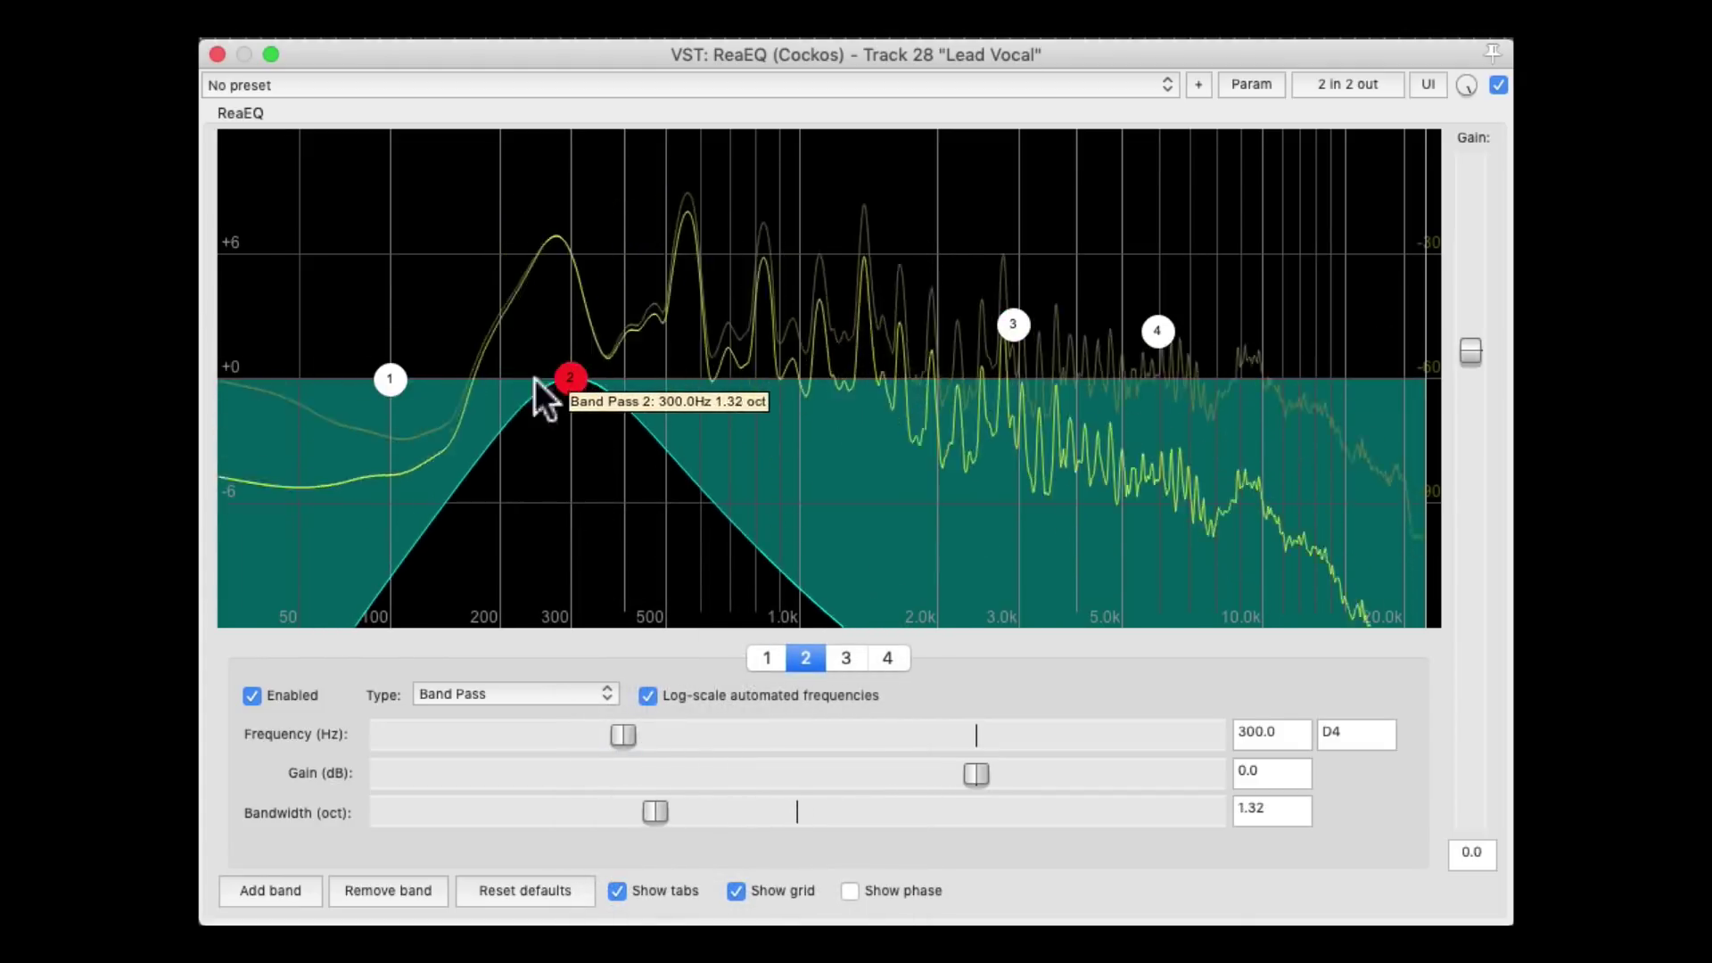
left_click_drag(573, 378, 510, 380)
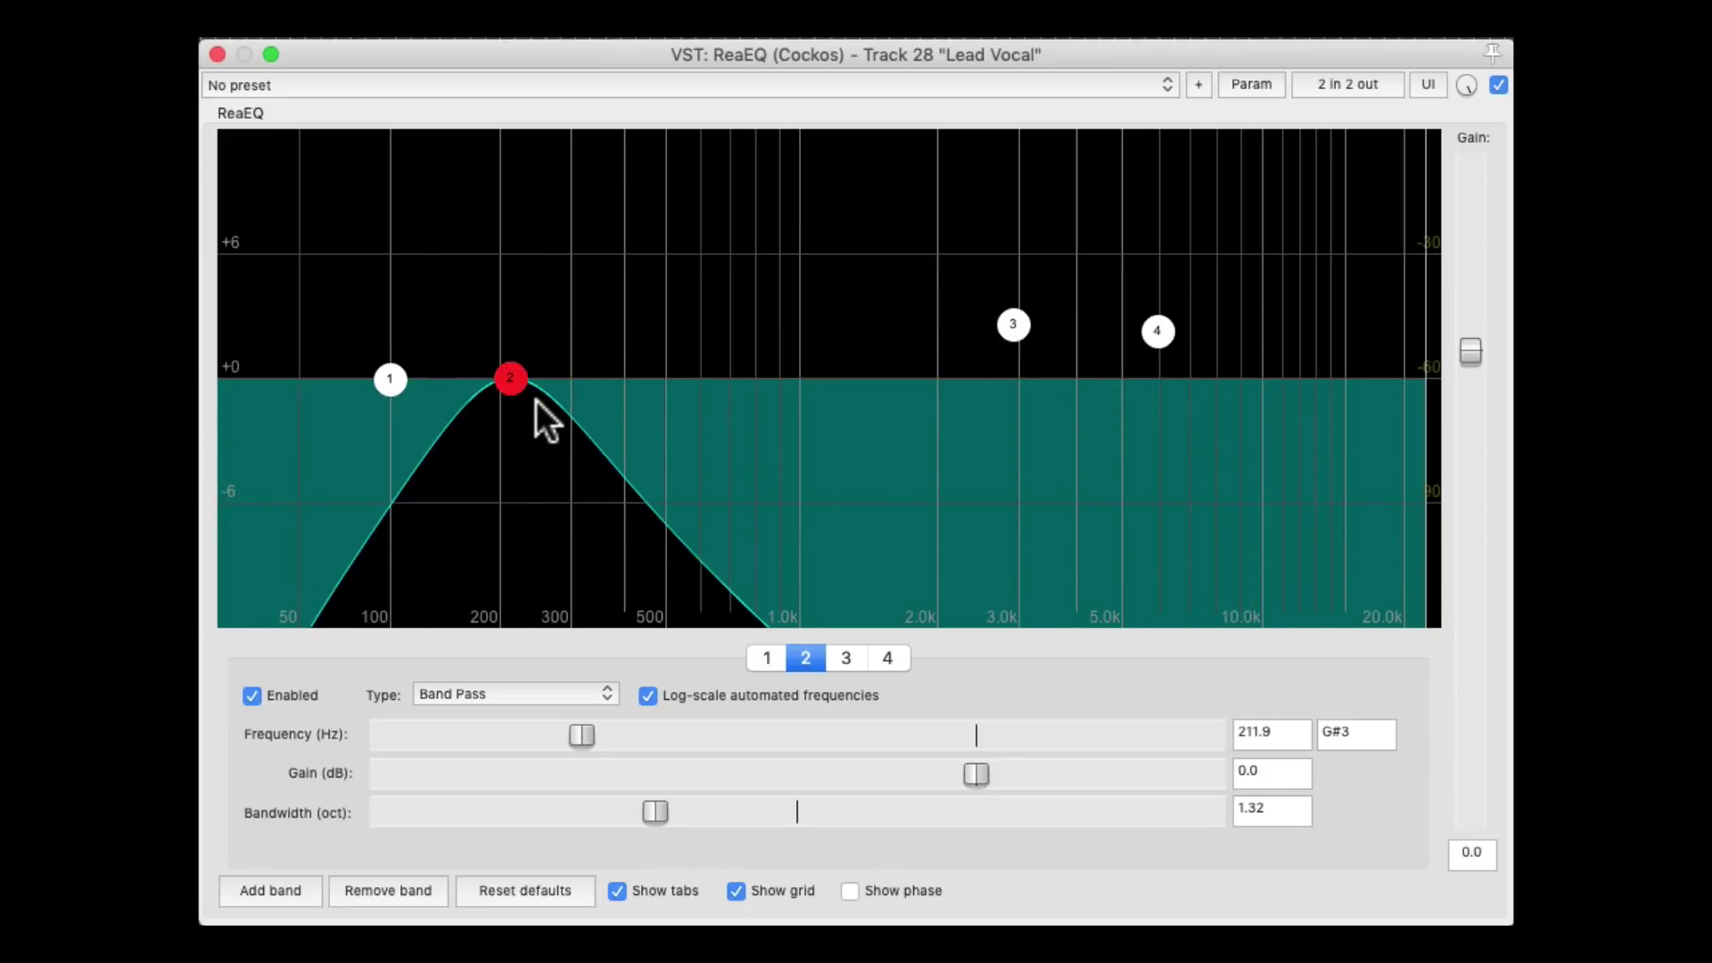
Return band 2 to a bell and cut it around 214 Hz at 0.95-octave width.
right_click(511, 378)
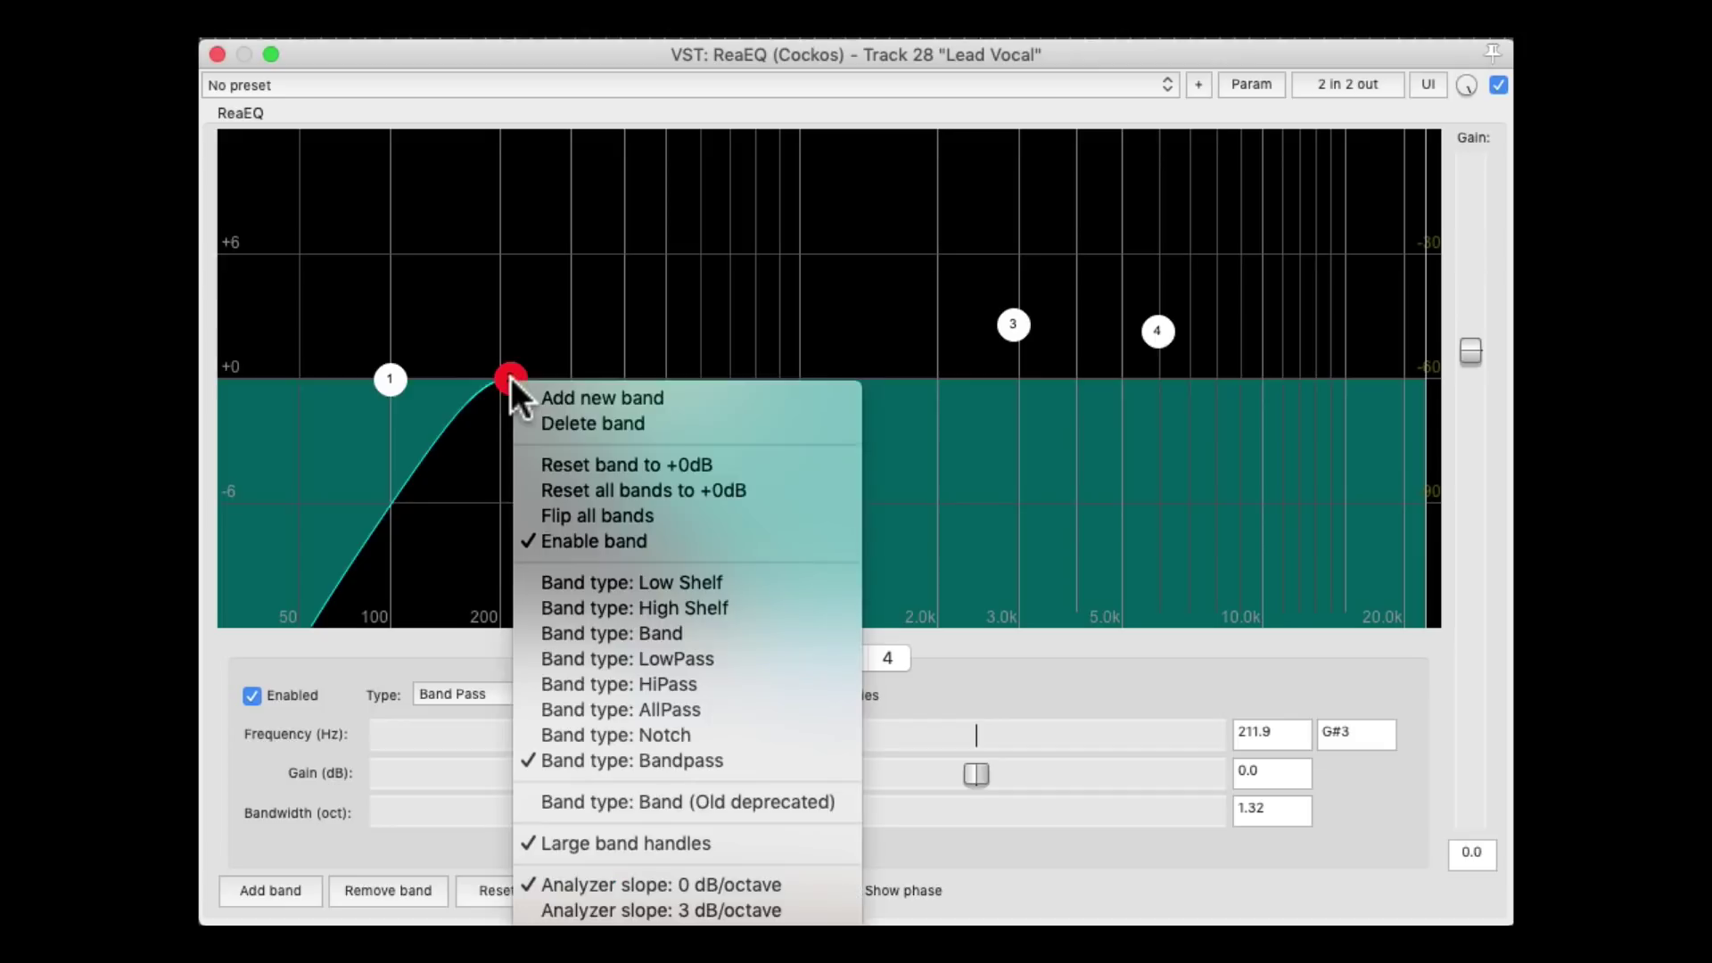
left_click(555, 635)
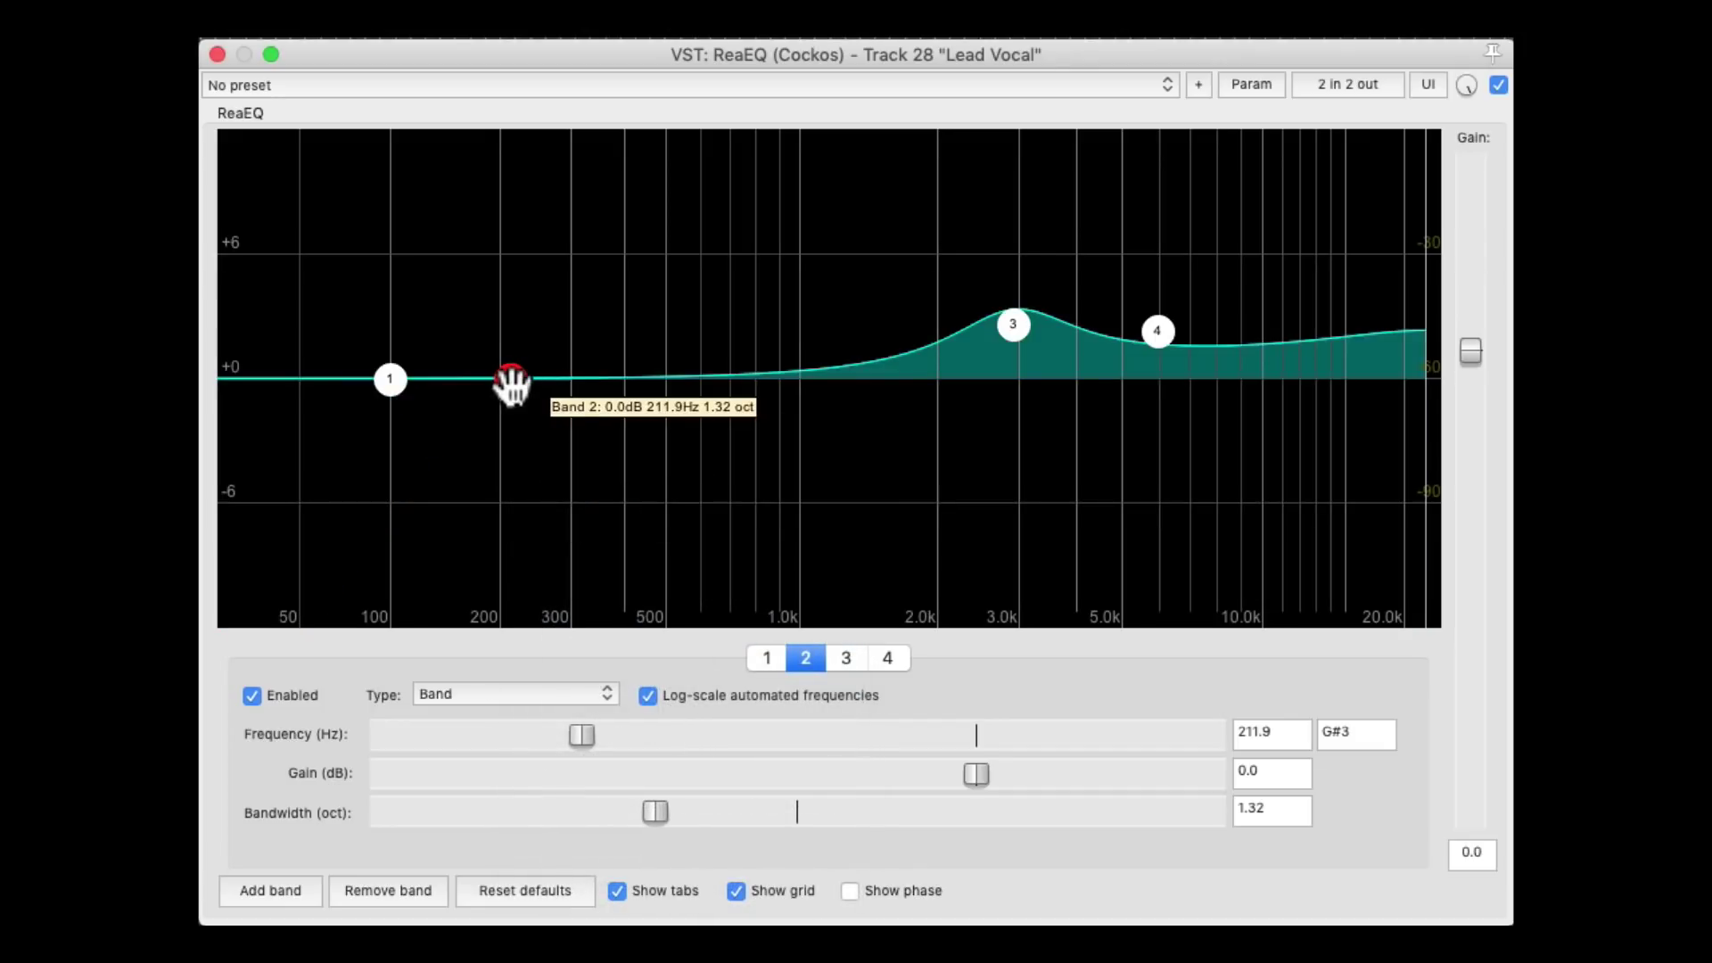
left_click_drag(511, 381, 507, 431)
scroll(535, 420, "up", 2)
scroll(482, 424, "down", 5)
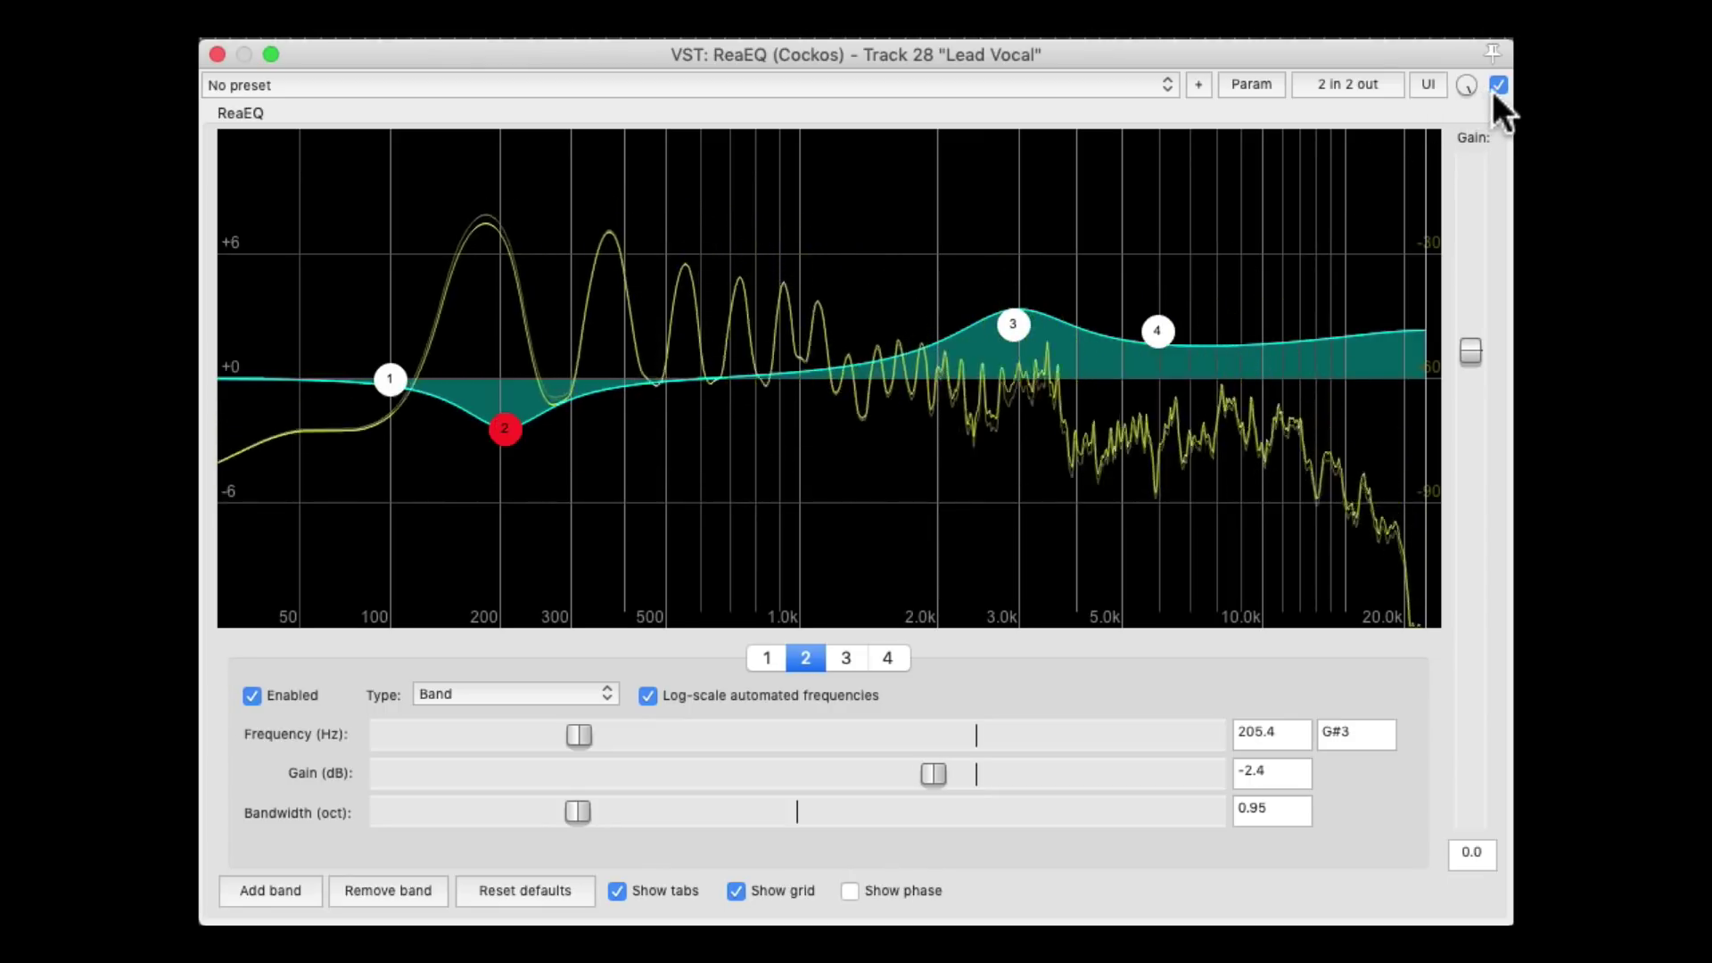
Refine band 2 to -2.7 dB at 213.6 Hz, ease band 3 to 2.1 dB, and raise the high shelf to 2.6 dB.
key("space")
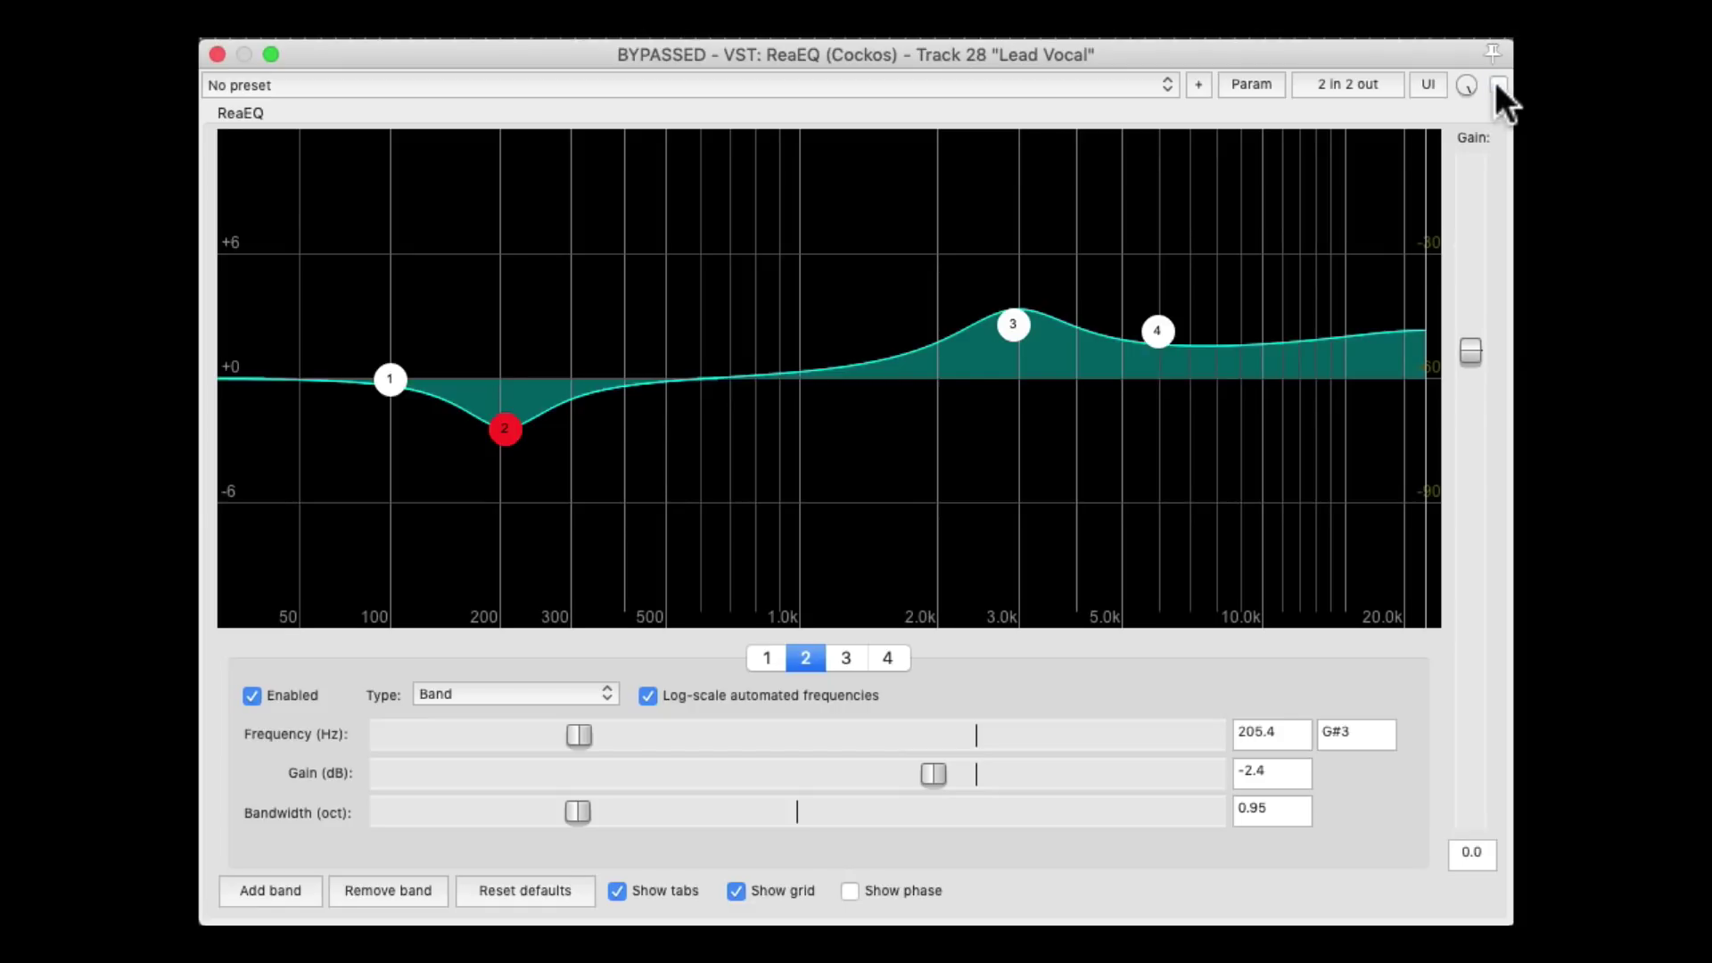
key("space")
left_click_drag(505, 430, 513, 439)
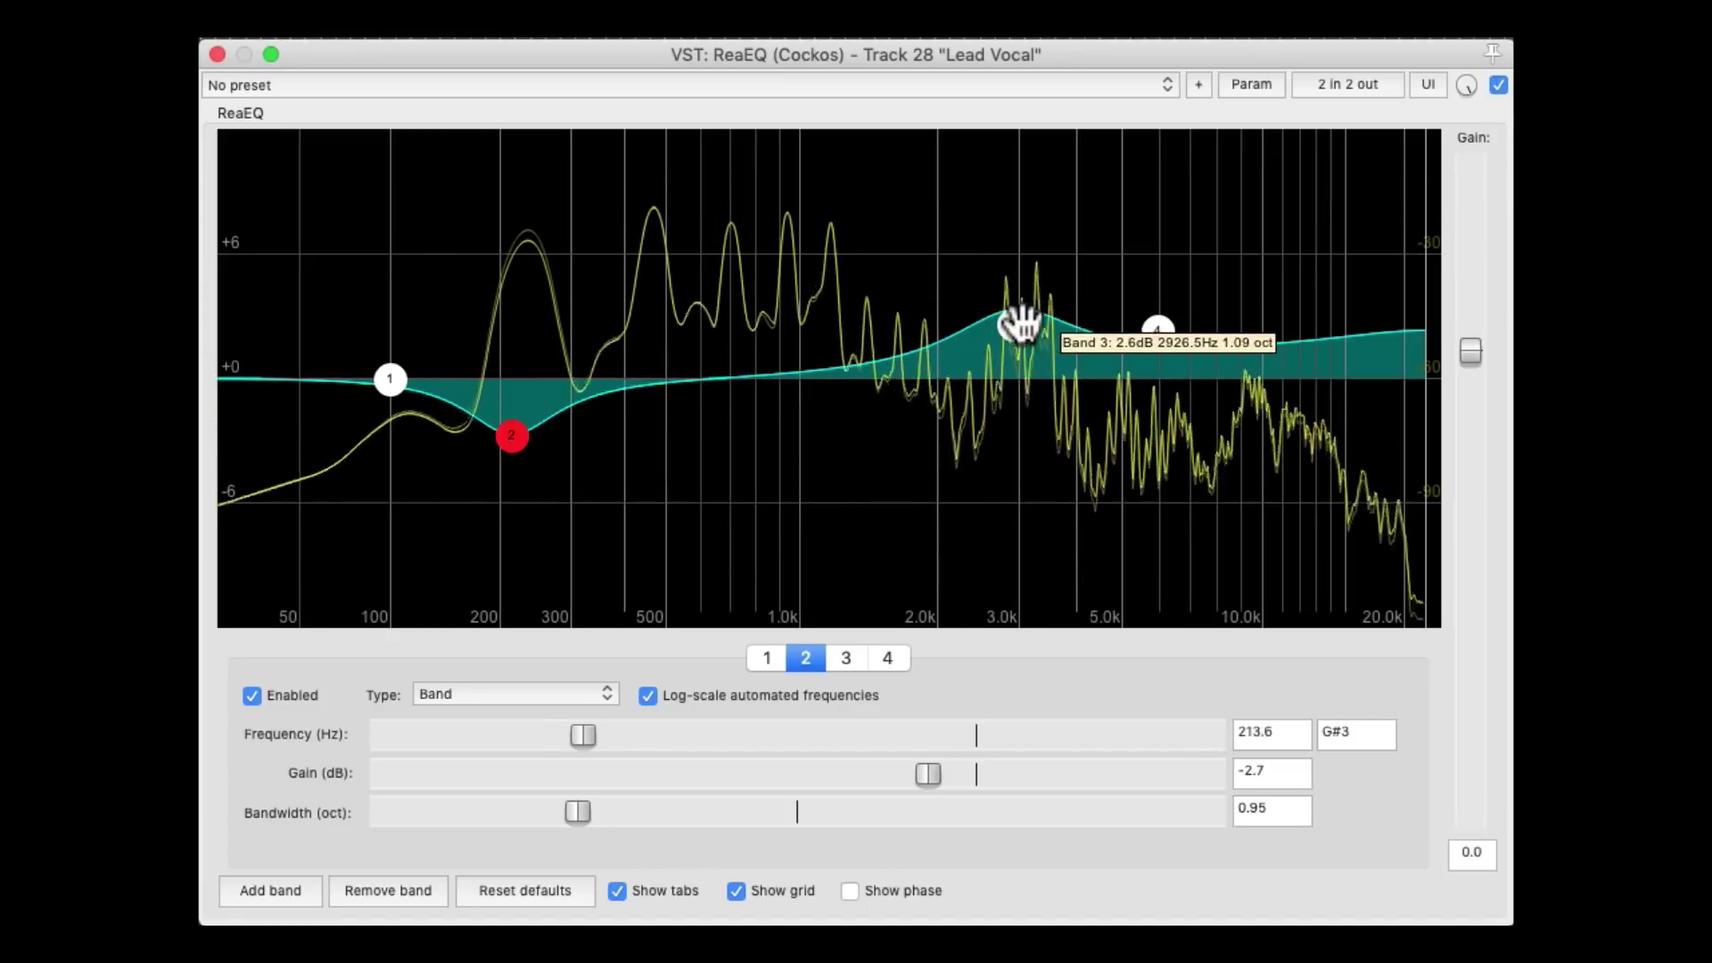
left_click_drag(1015, 325, 1006, 335)
left_click_drag(1156, 333, 1159, 325)
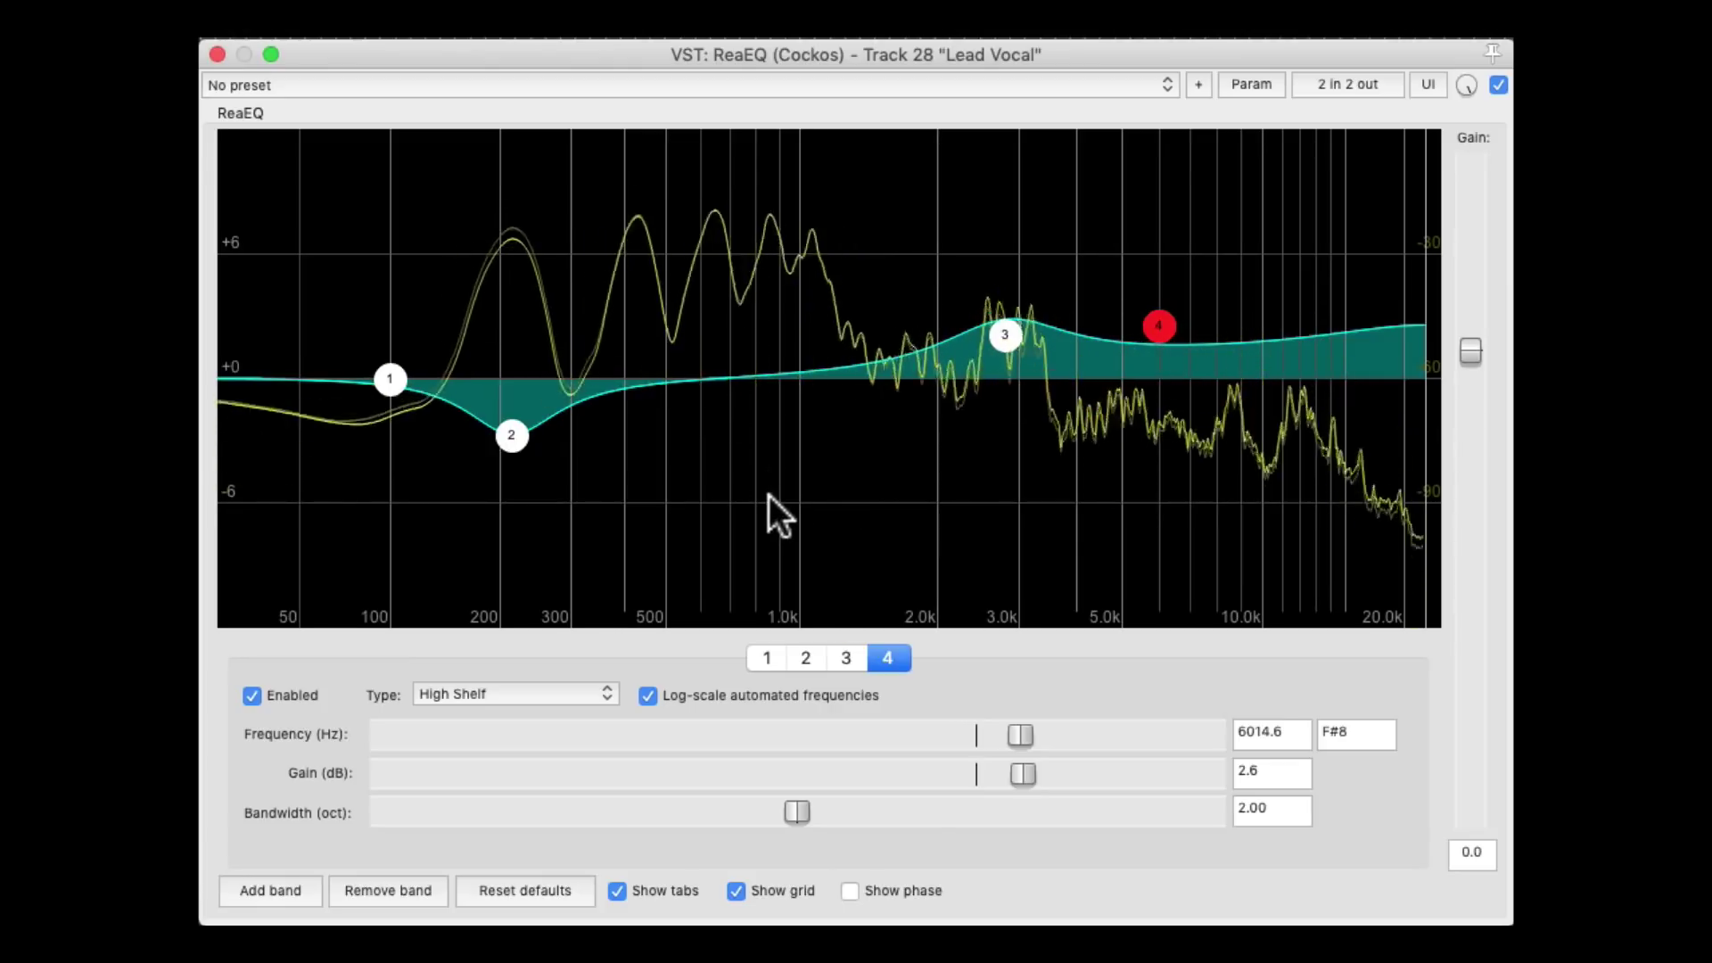
key("space")
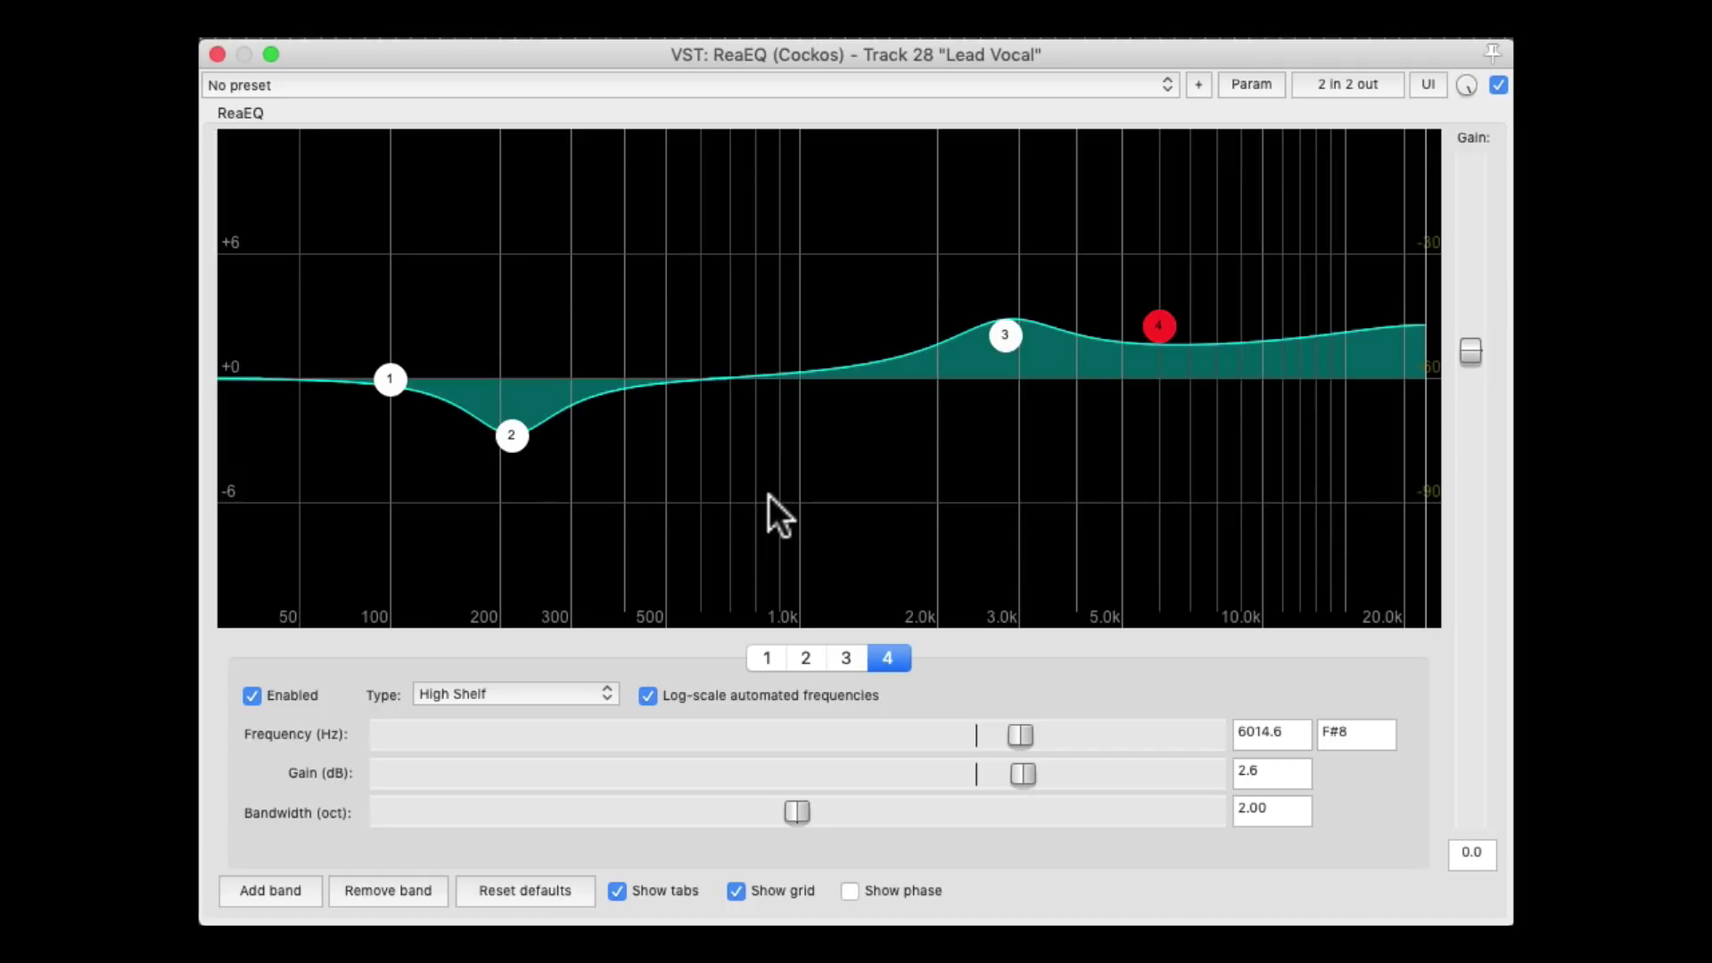